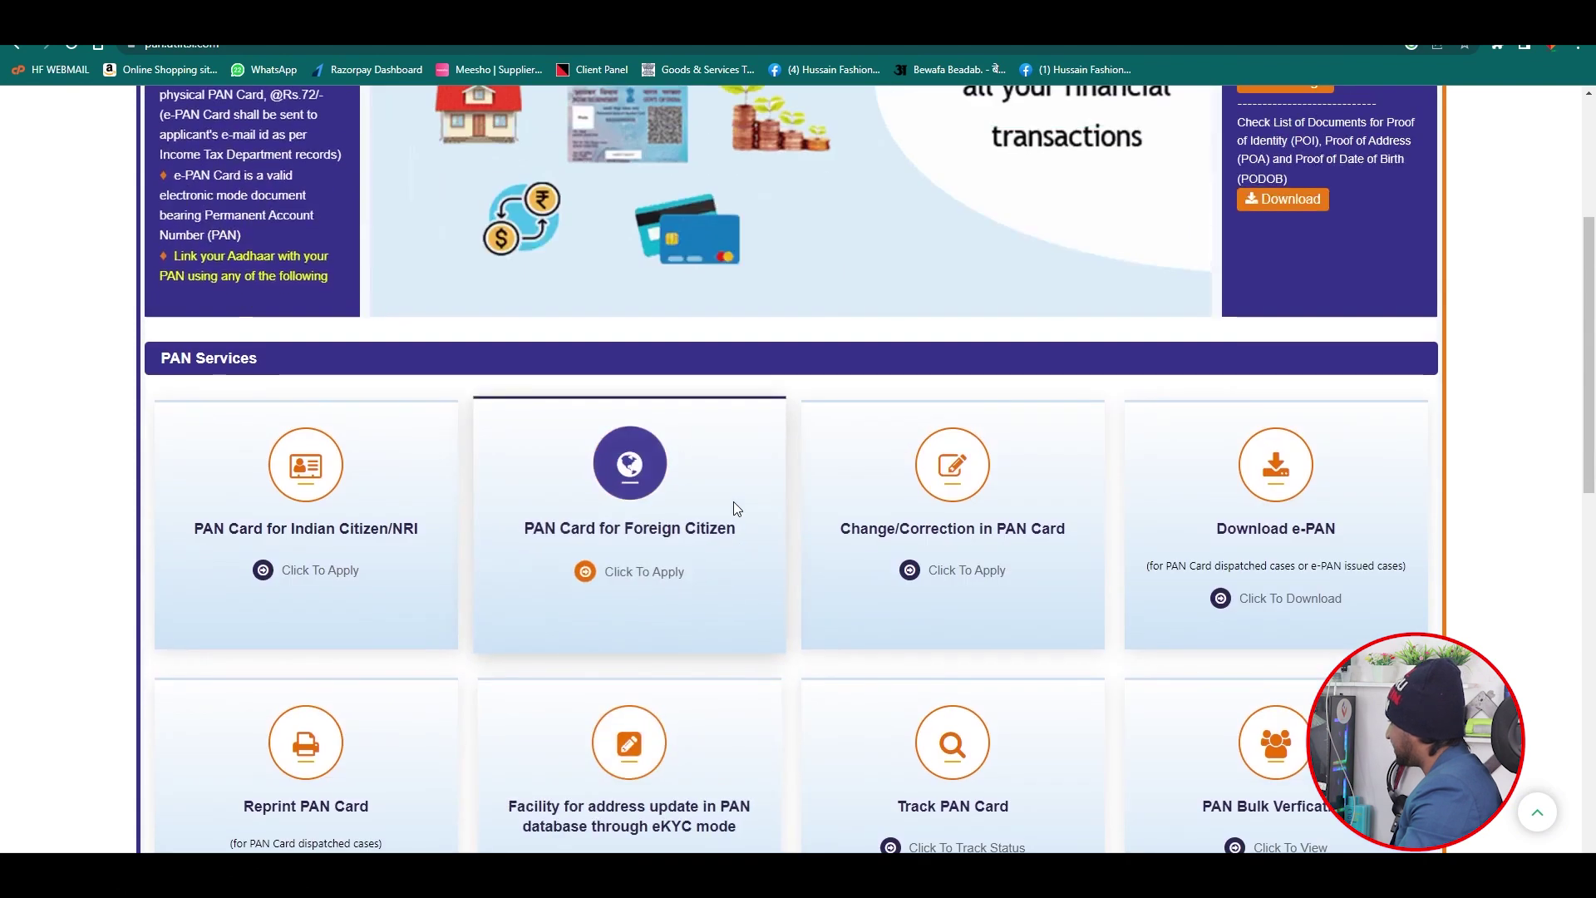
Step: Open the Change/Correction in PAN Card service and start a new correction application
{"action": "scroll", "coordinate": [767, 502], "scroll_direction": "down", "scroll_amount": 2}
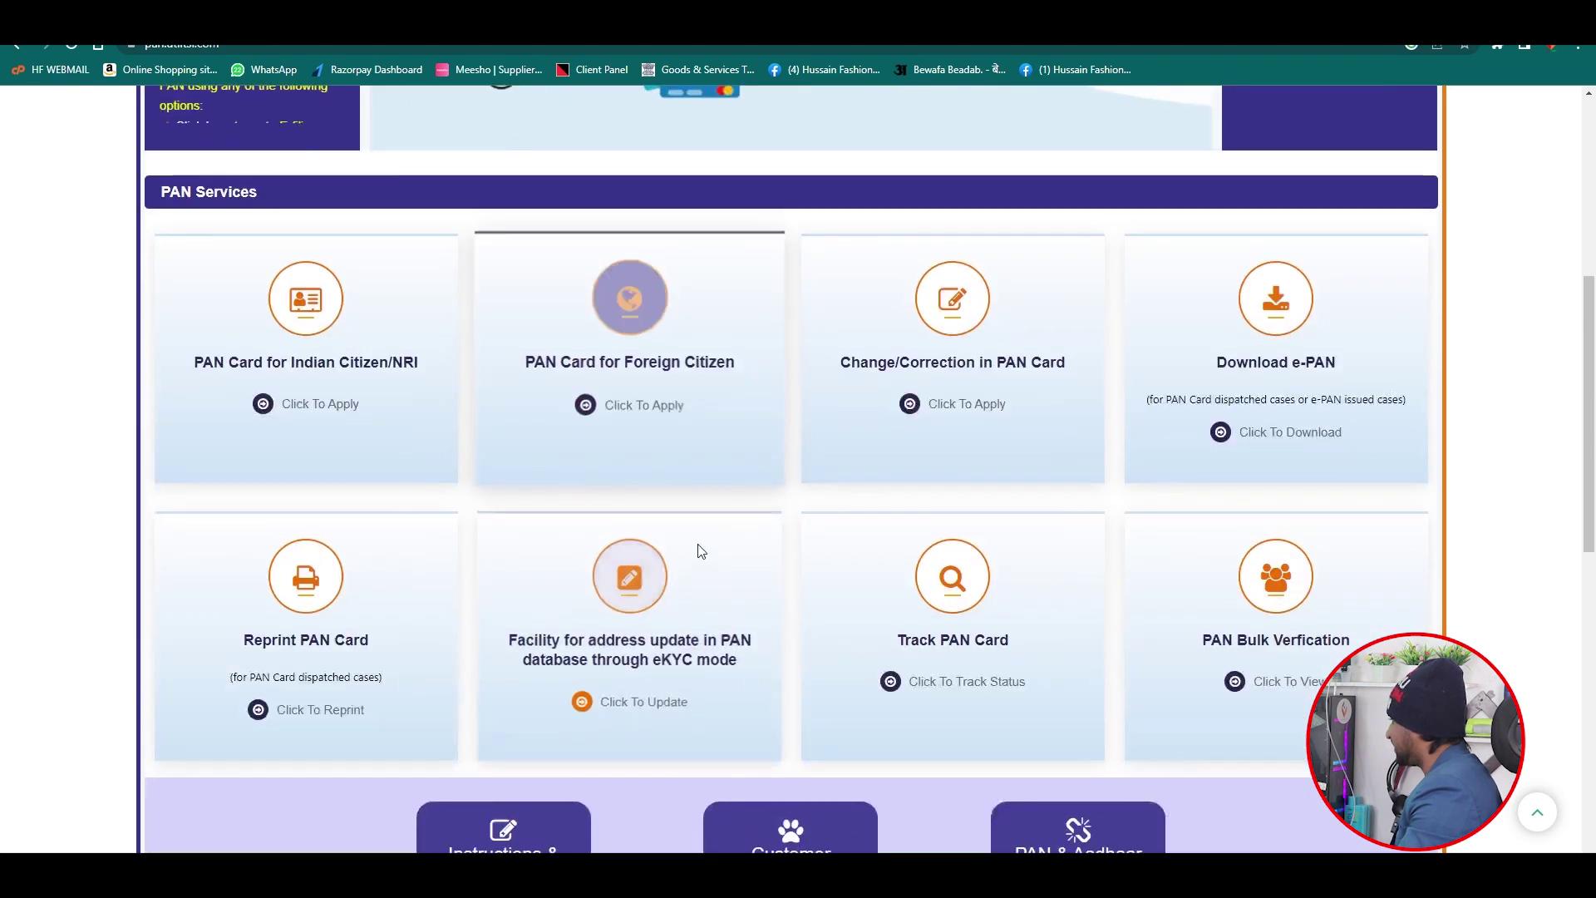
{"action": "left_click", "coordinate": [968, 411]}
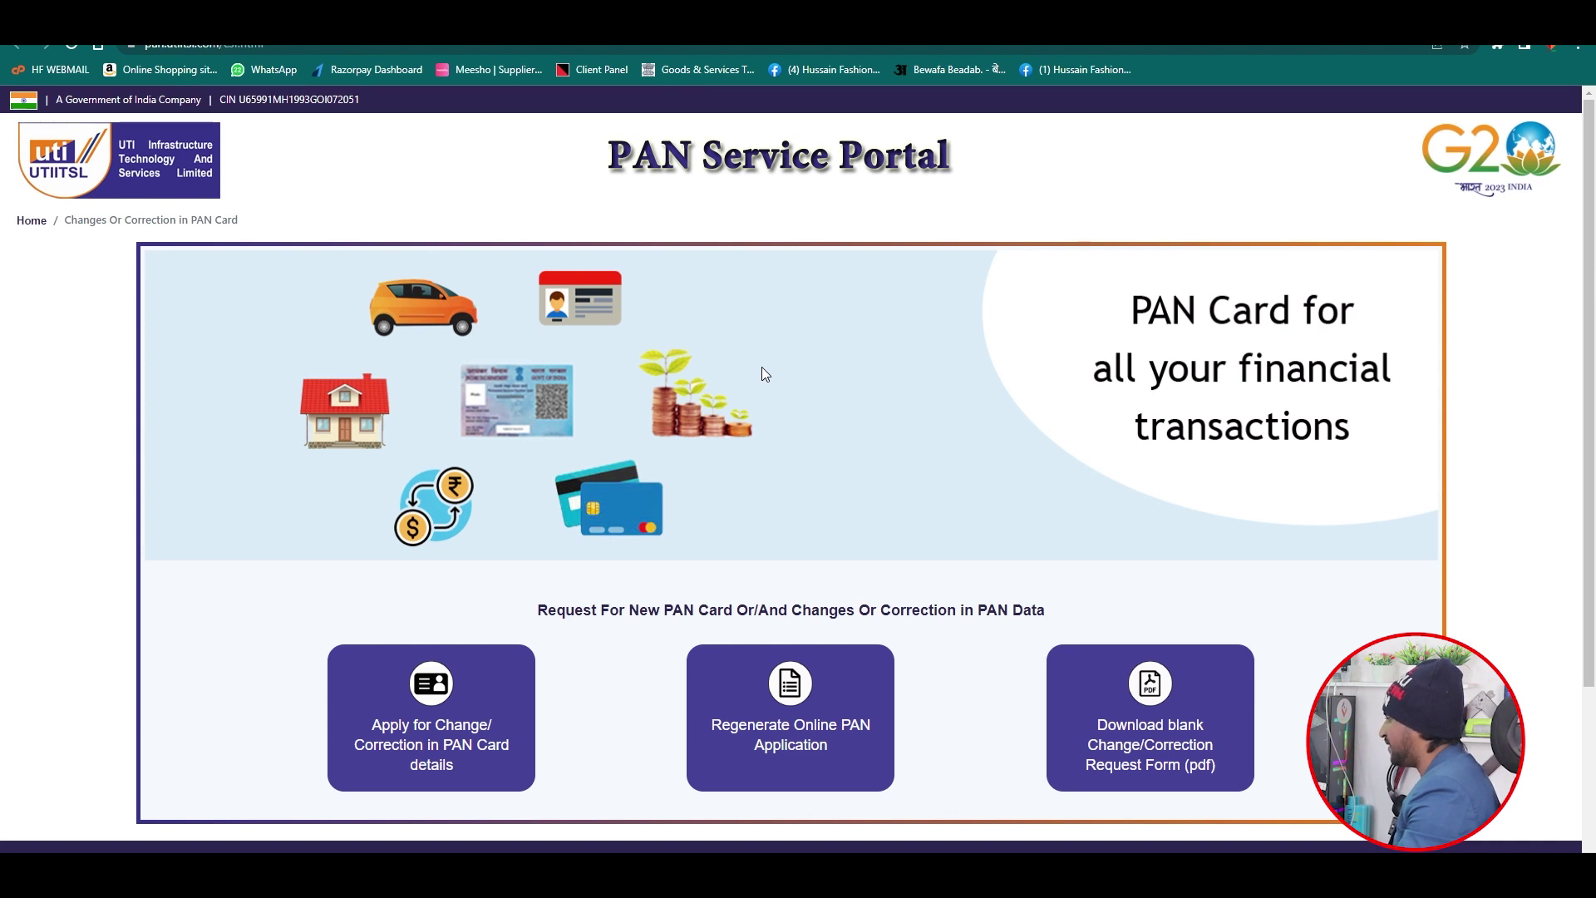
{"action": "scroll", "coordinate": [761, 367], "scroll_direction": "down", "scroll_amount": 3}
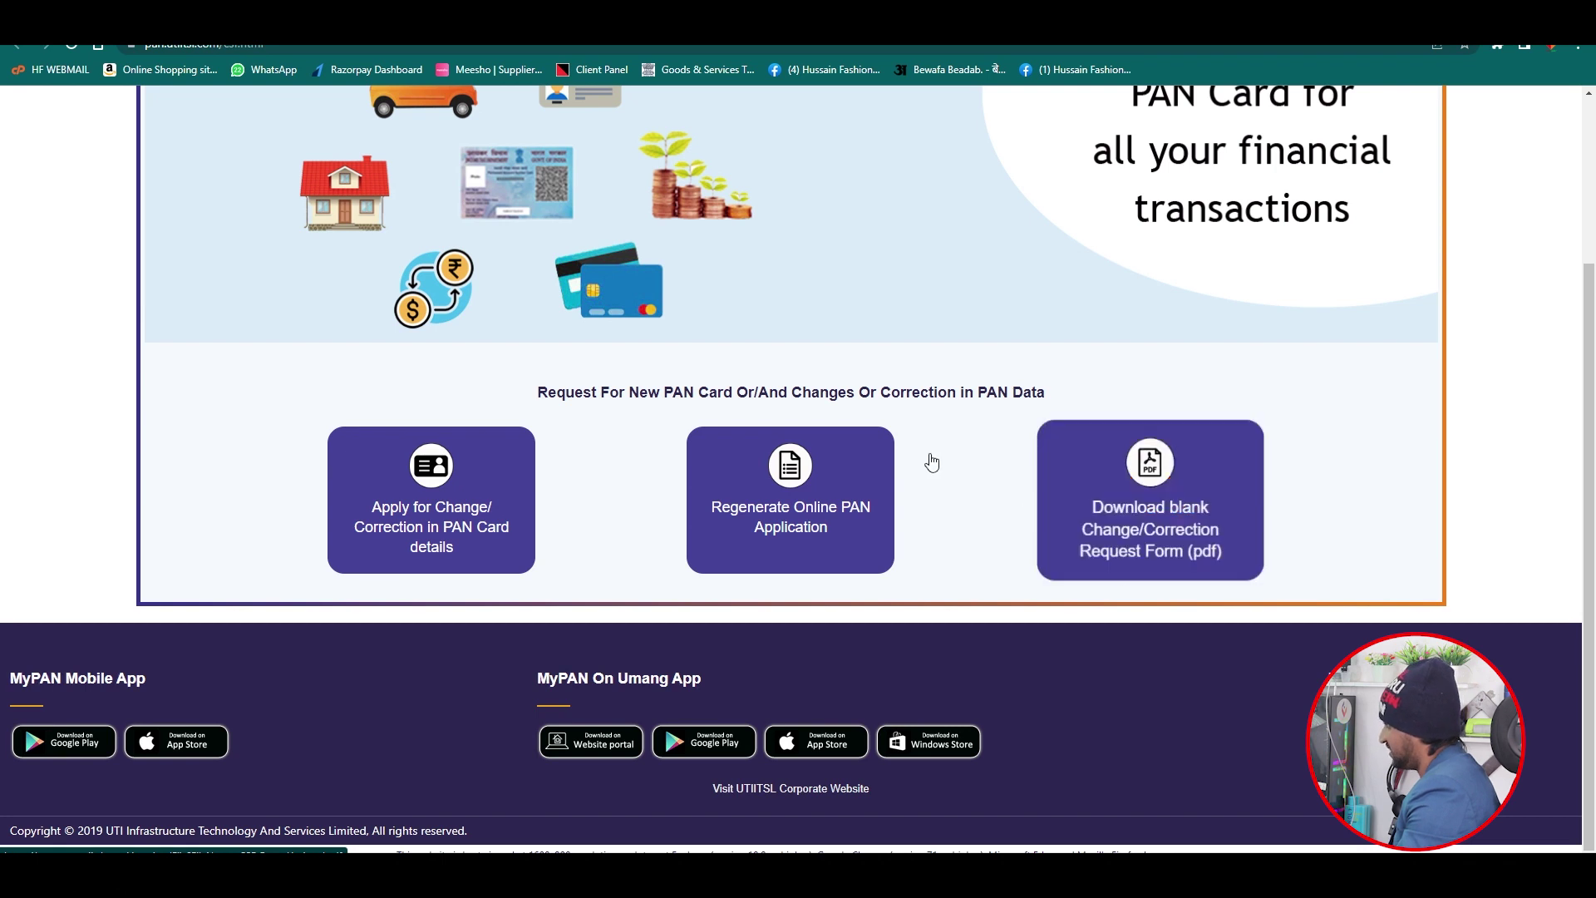
{"action": "left_click", "coordinate": [437, 520]}
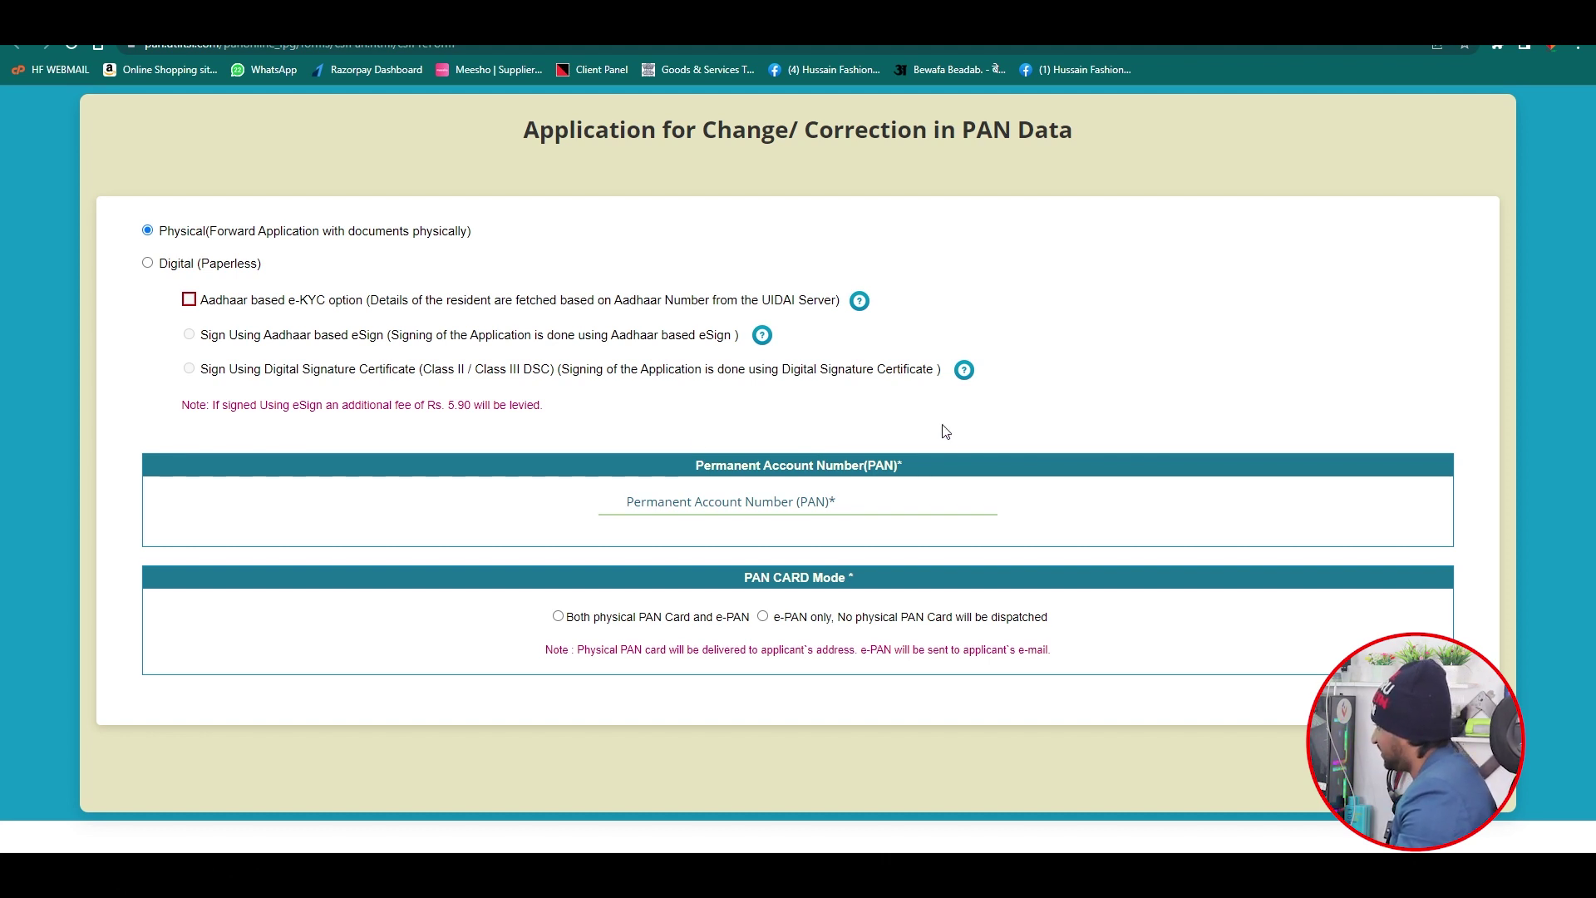
Step: Choose Digital (Paperless) with Aadhaar e-KYC, enter the PAN, and request both physical PAN card and e-PAN
{"action": "left_click", "coordinate": [147, 263]}
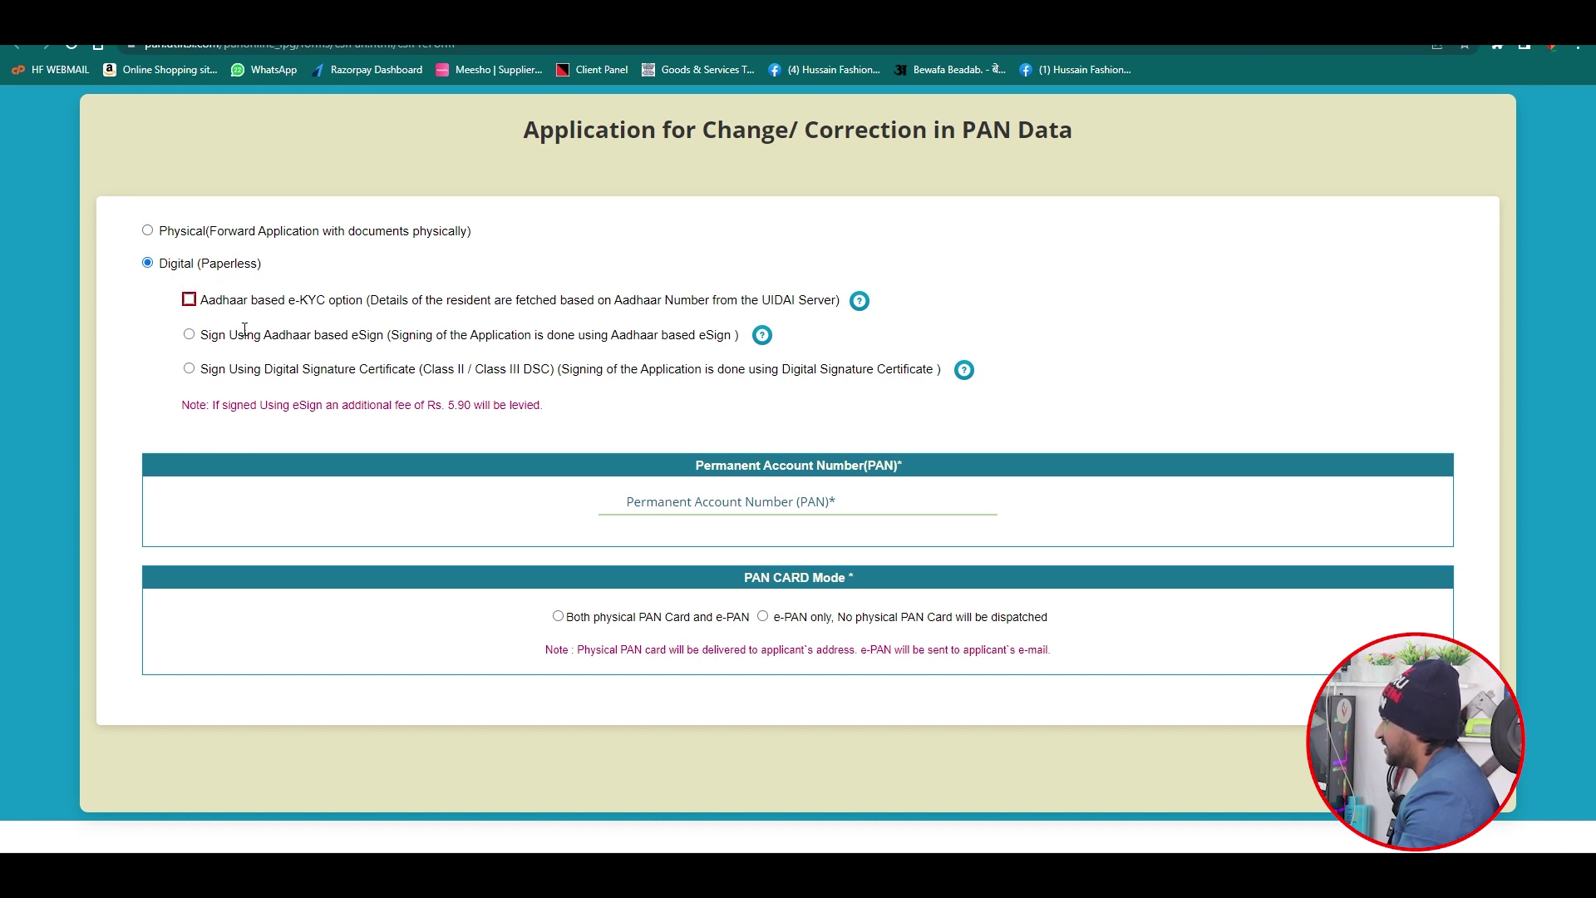
{"action": "left_click", "coordinate": [189, 299]}
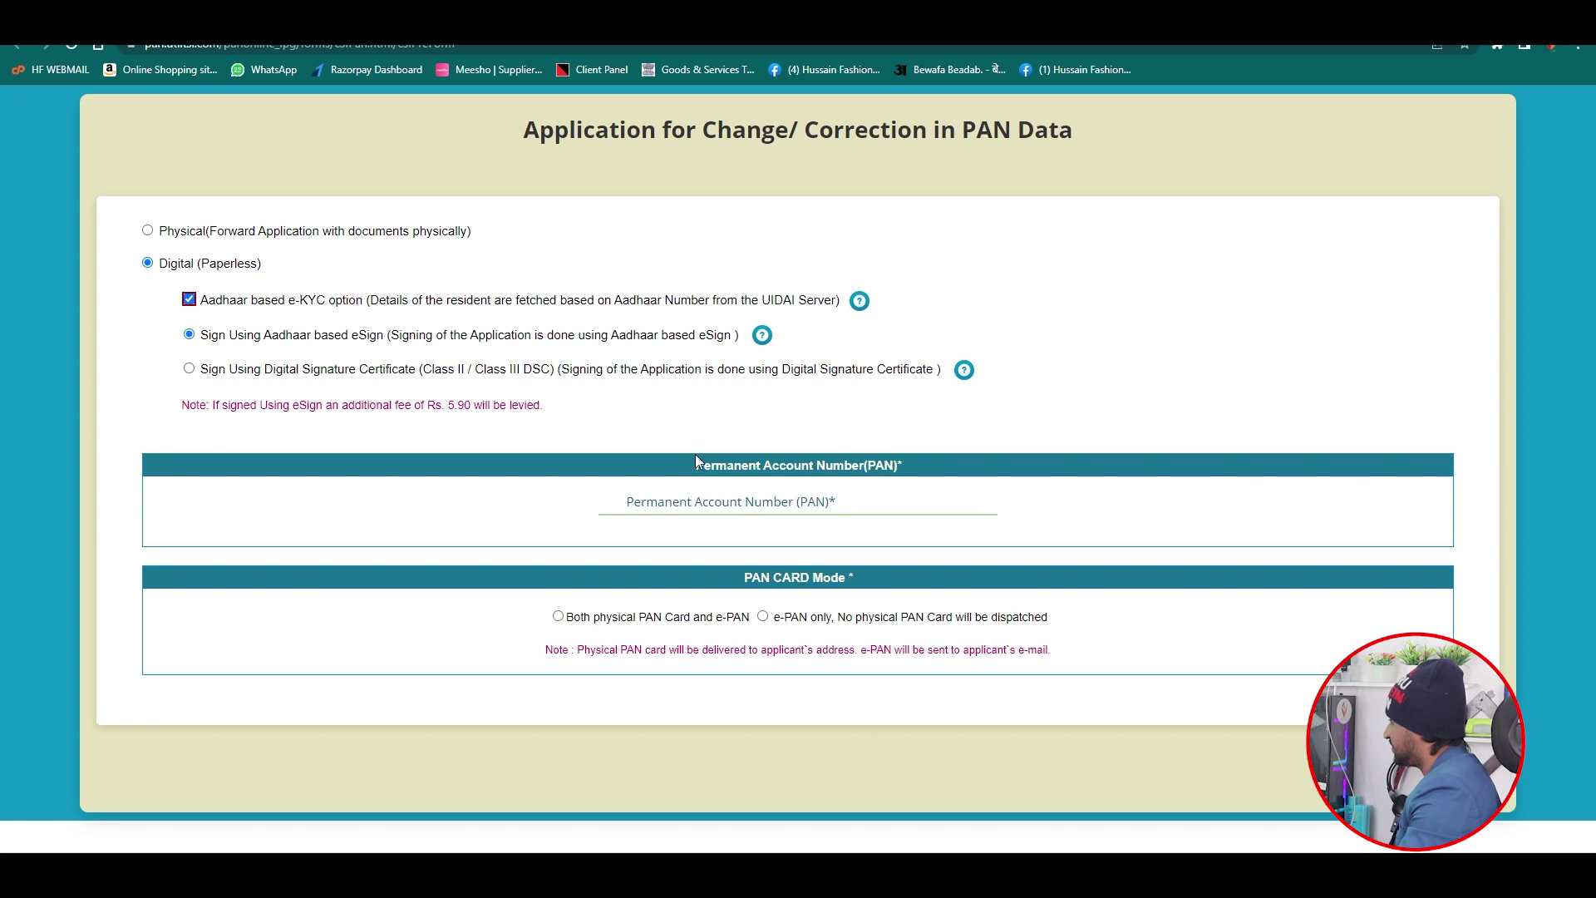
{"action": "left_click", "coordinate": [740, 507]}
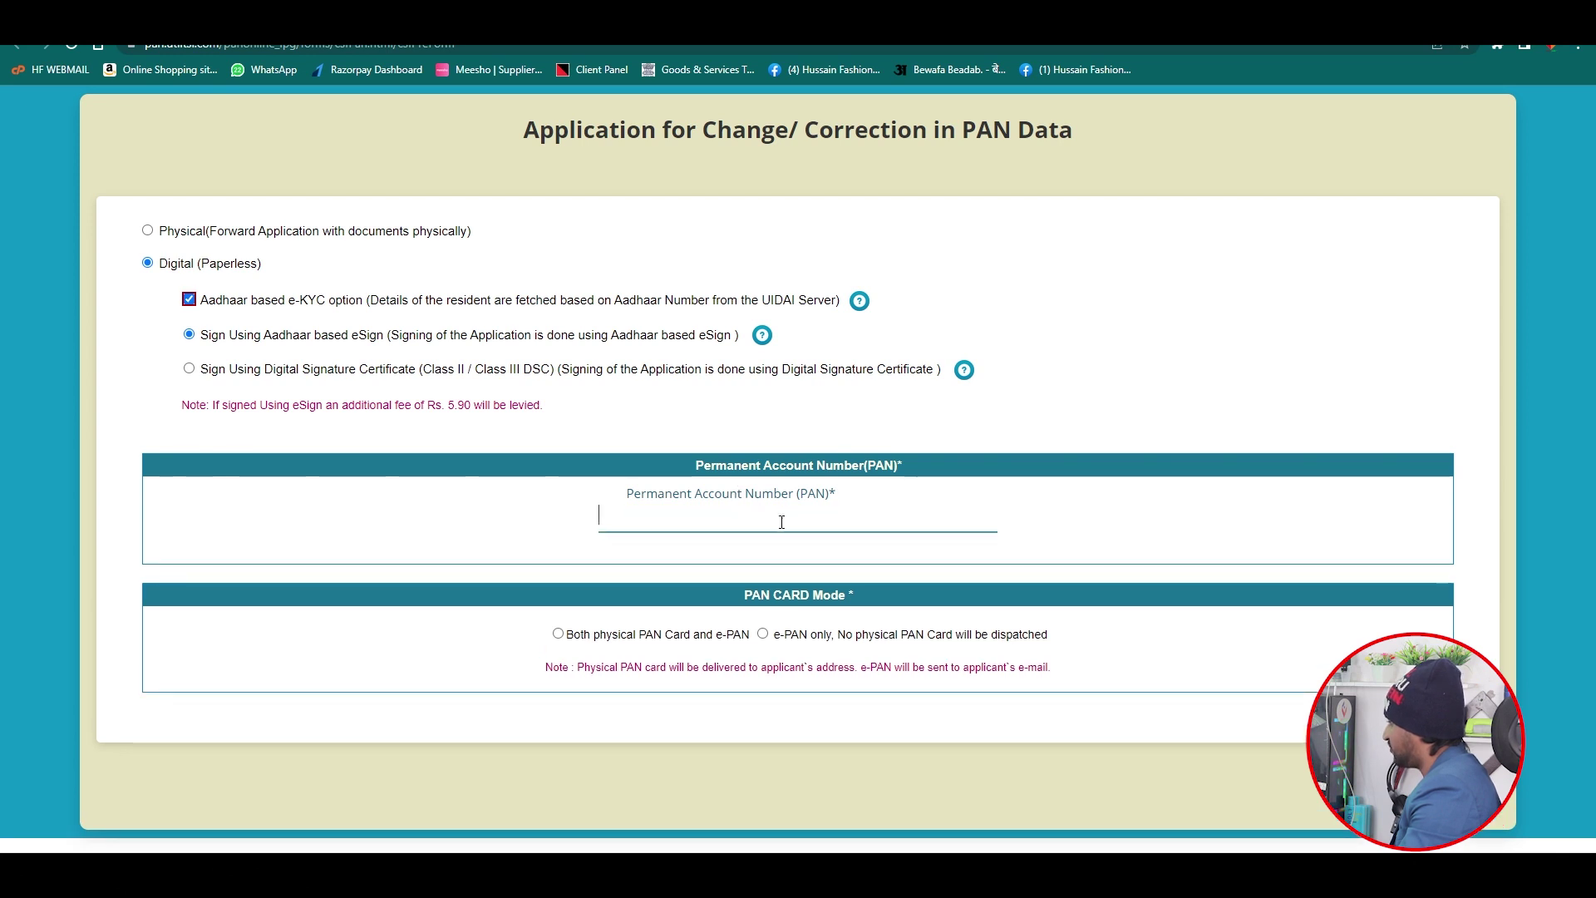
{"action": "key", "text": "Return"}
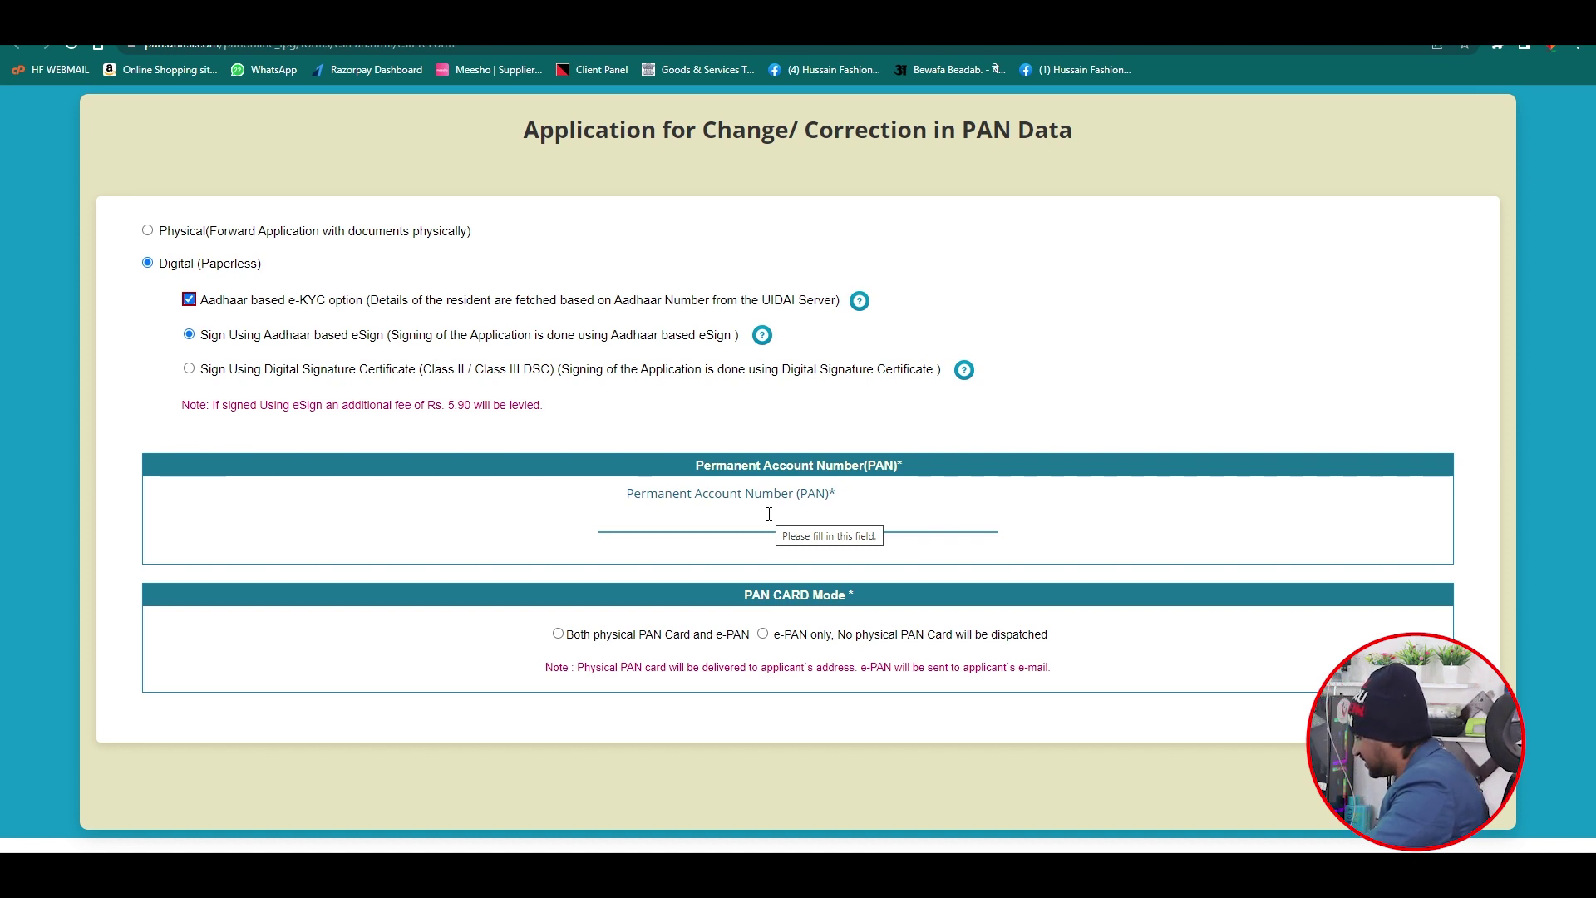
{"action": "type", "text": "caw"}
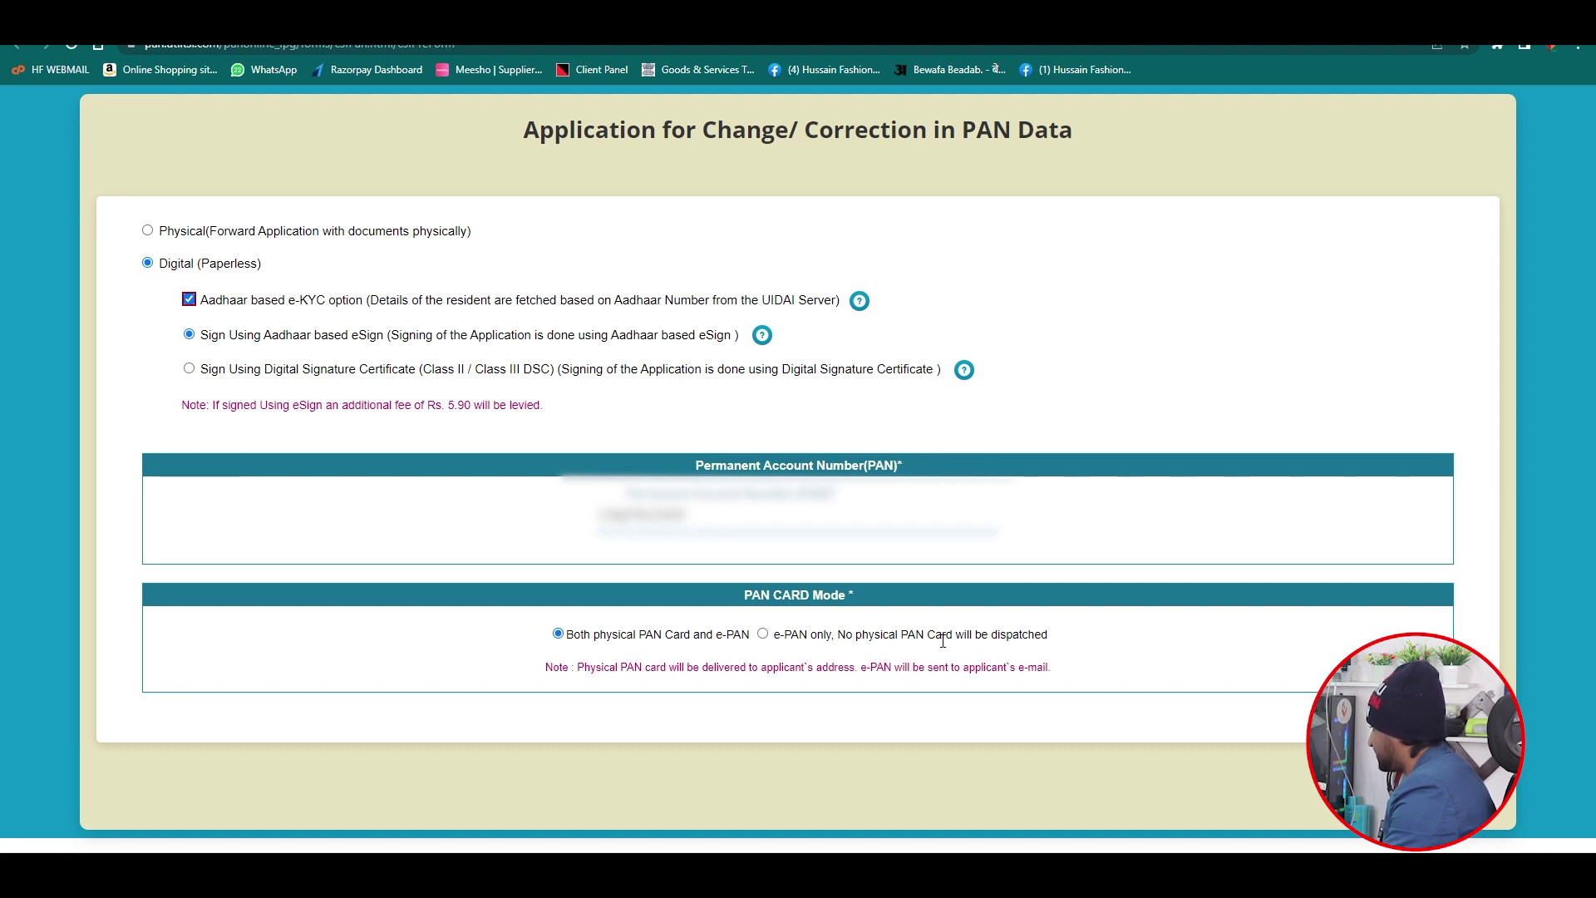
{"action": "left_click", "coordinate": [762, 634]}
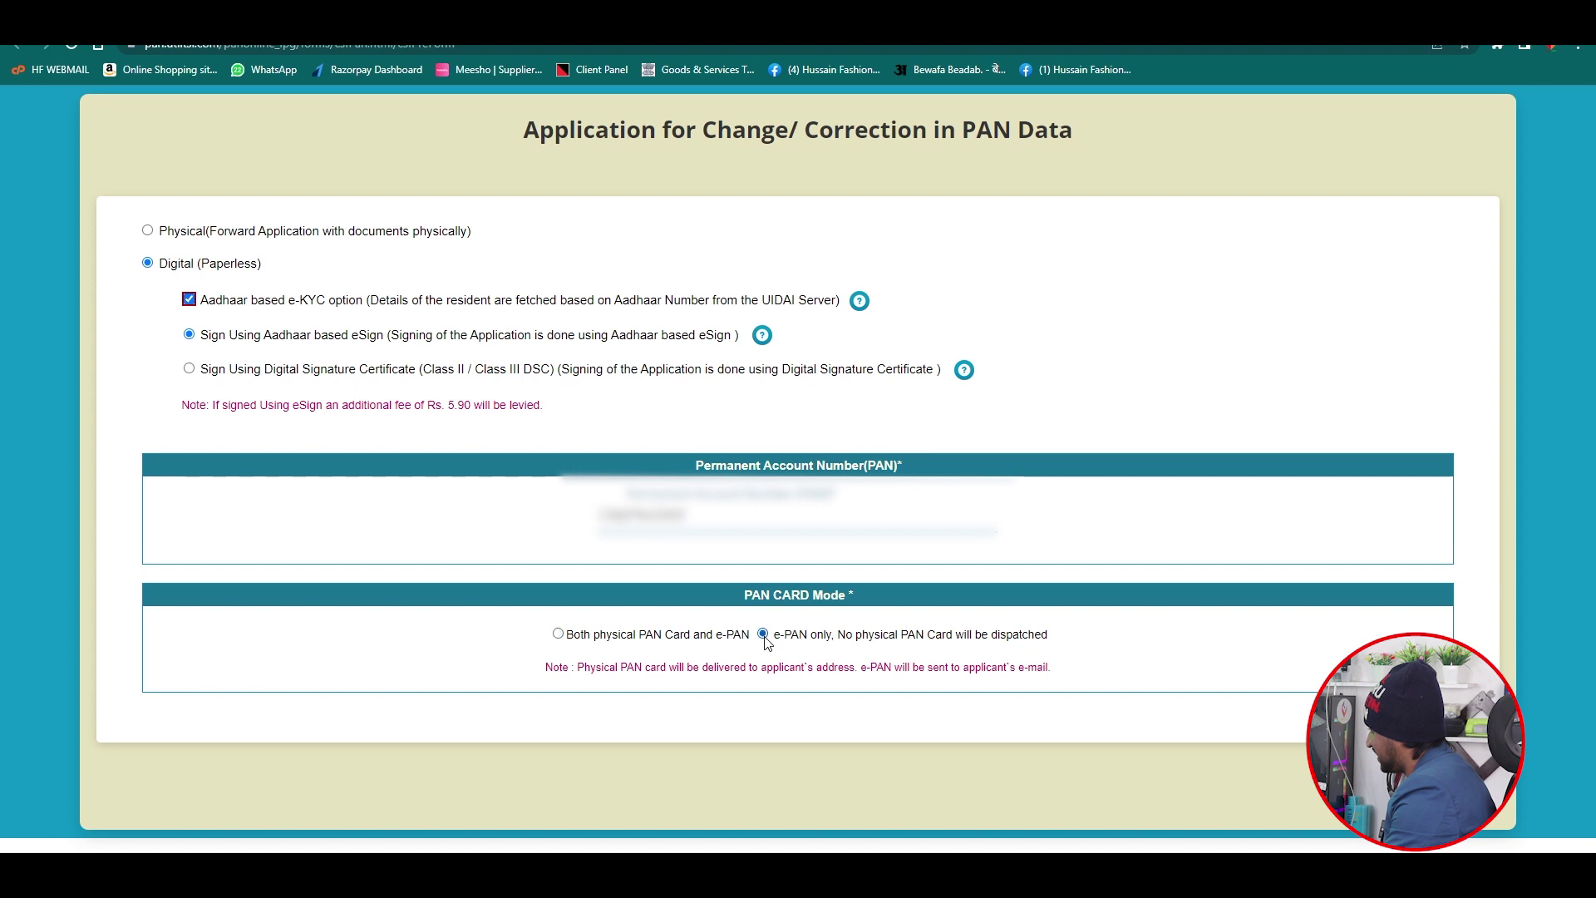
{"action": "left_click", "coordinate": [558, 634]}
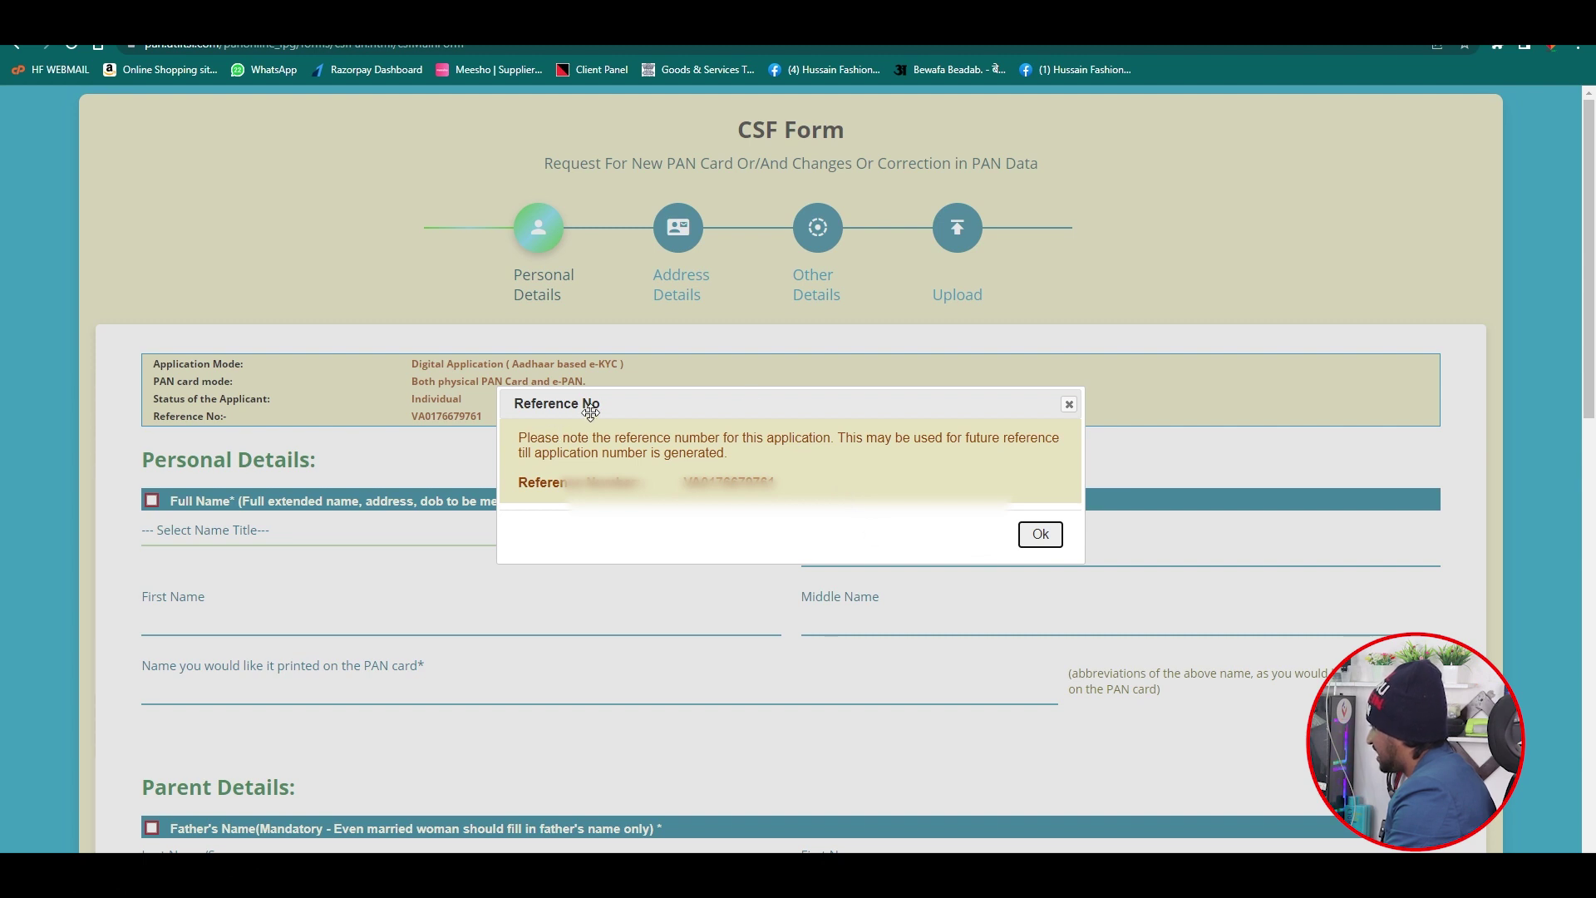
Step: Select and copy the reference number shown in the notice
{"action": "left_click_drag", "start_coordinate": [527, 484], "coordinate": [775, 485]}
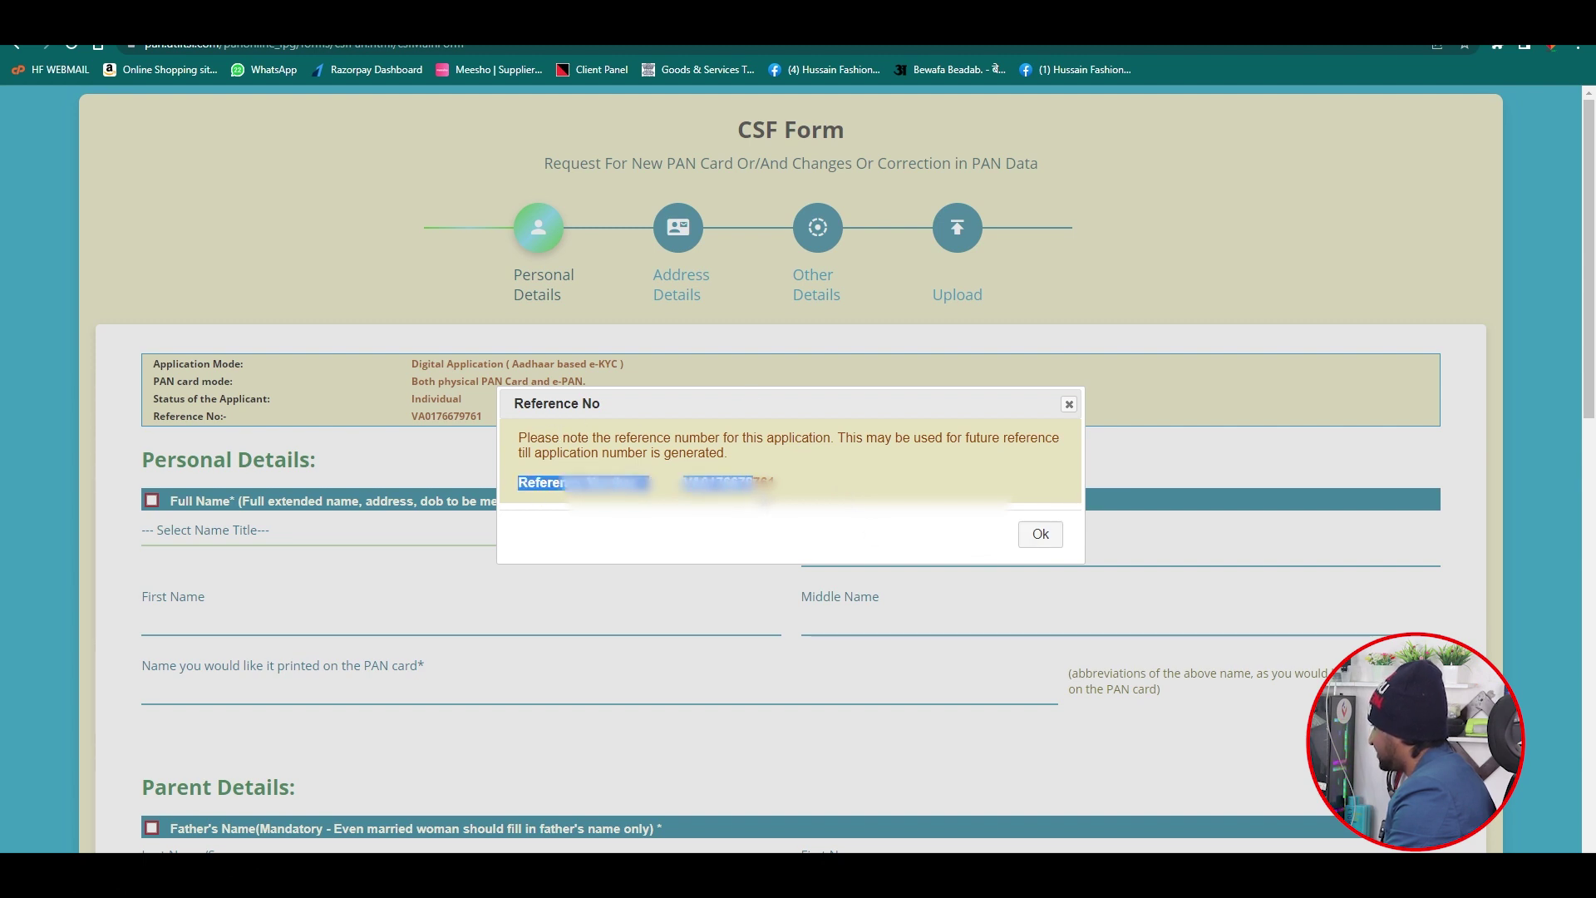
{"action": "left_click", "coordinate": [794, 489]}
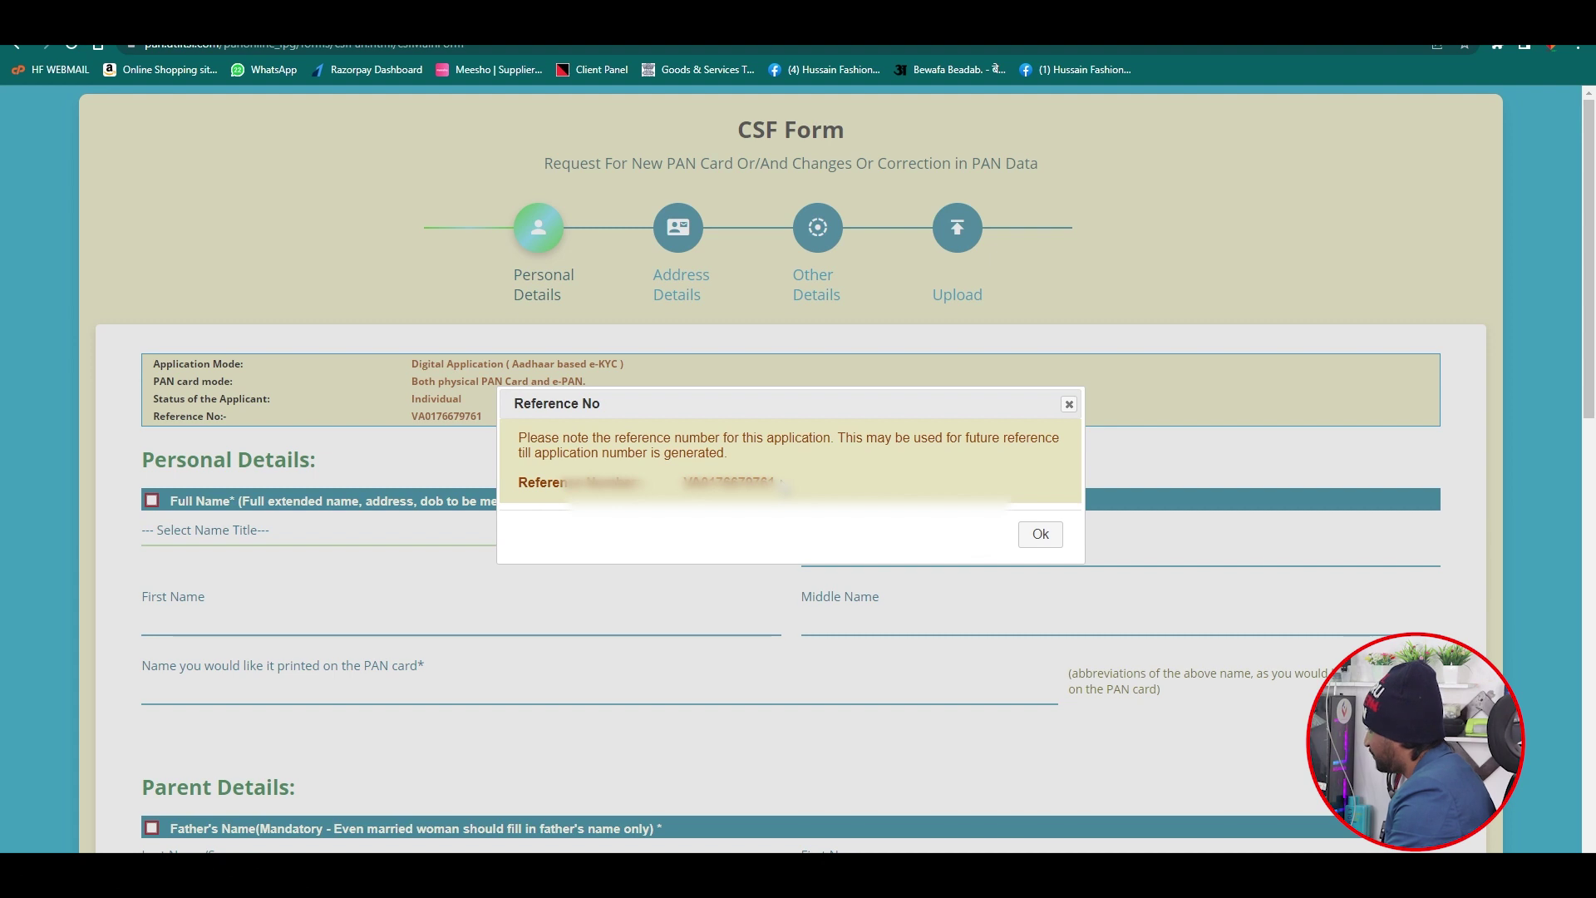
{"action": "left_click_drag", "start_coordinate": [687, 479], "coordinate": [775, 484]}
{"action": "left_click", "coordinate": [780, 490]}
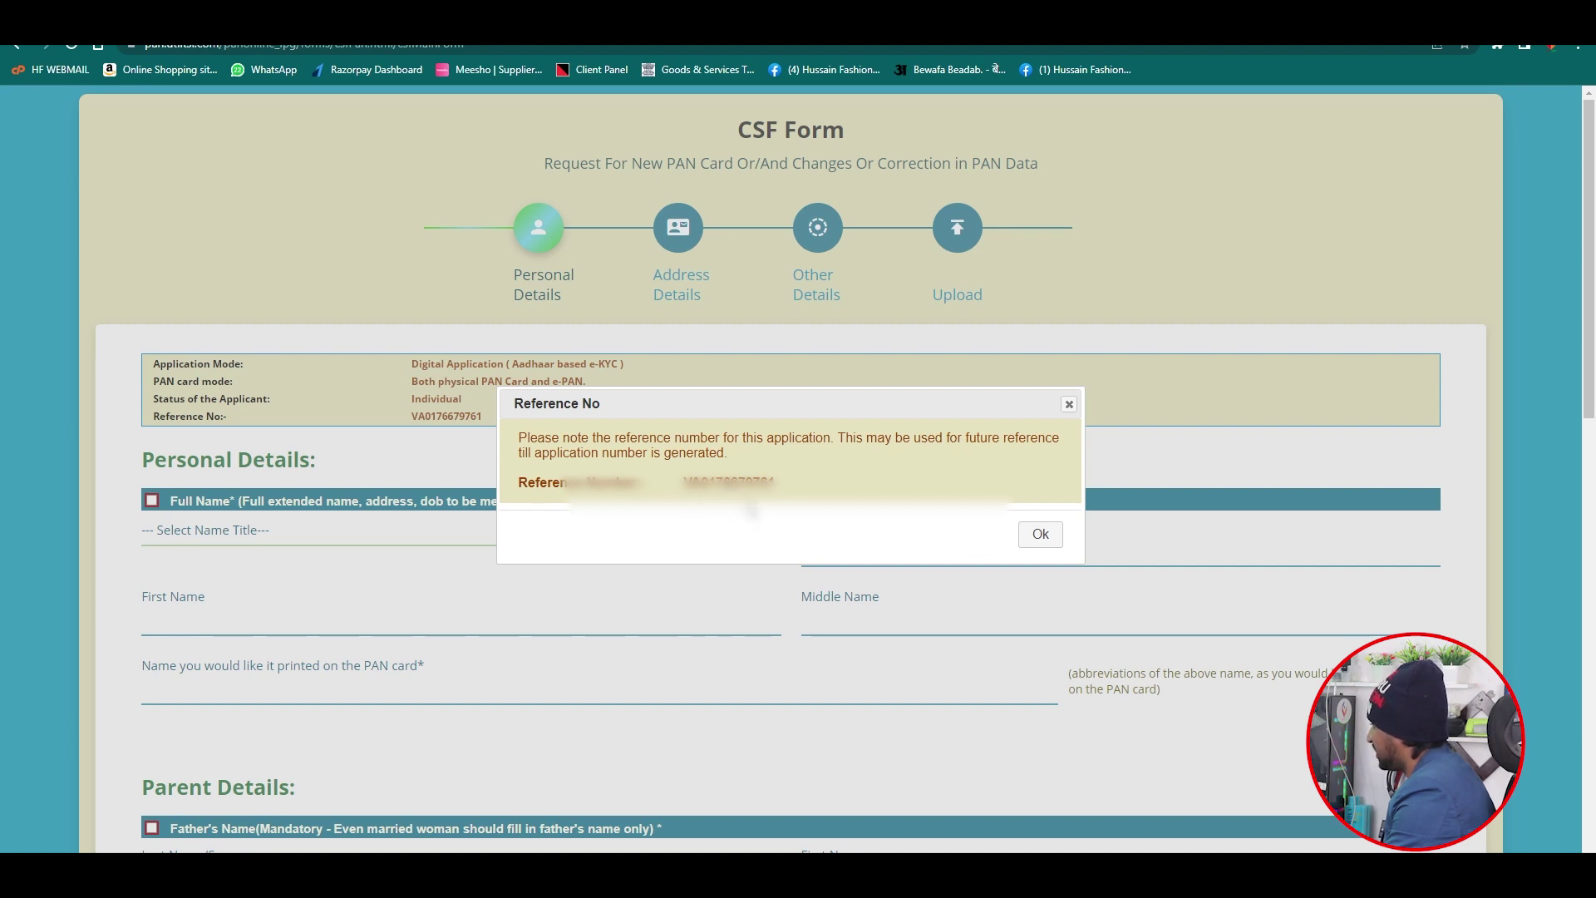
Step: Close the reference-number notice and return to the top of the blank CSF form
{"action": "left_click", "coordinate": [1041, 535]}
{"action": "scroll", "coordinate": [839, 577], "scroll_direction": "down", "scroll_amount": 2}
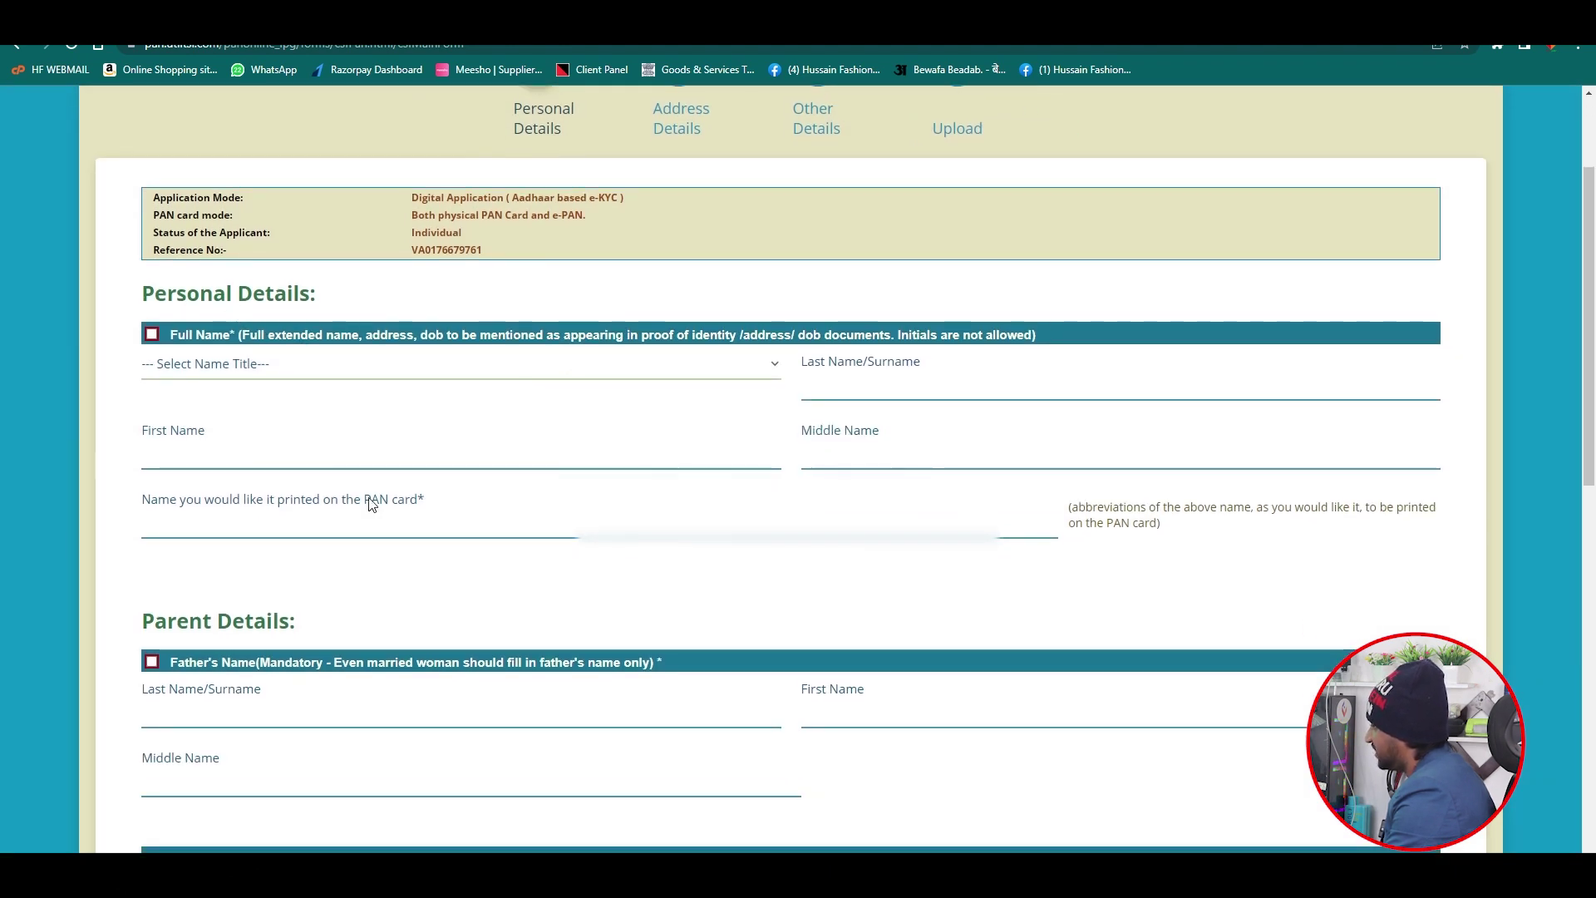
{"action": "scroll", "coordinate": [788, 487], "scroll_direction": "down", "scroll_amount": 10}
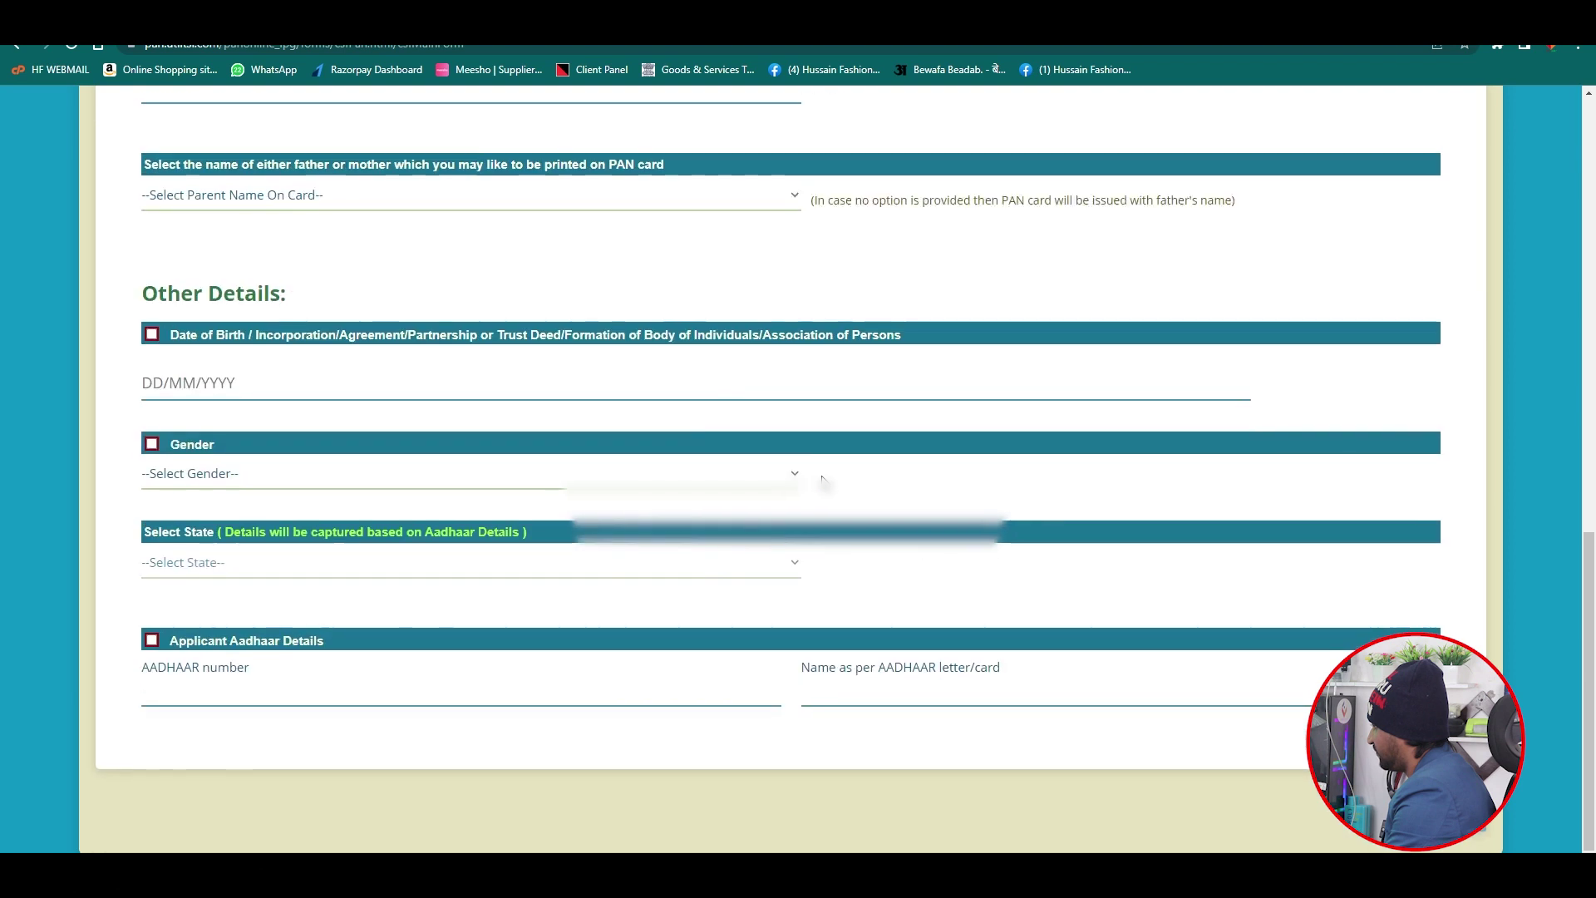
{"action": "scroll", "coordinate": [823, 478], "scroll_direction": "up", "scroll_amount": 3}
{"action": "scroll", "coordinate": [823, 477], "scroll_direction": "up", "scroll_amount": 8}
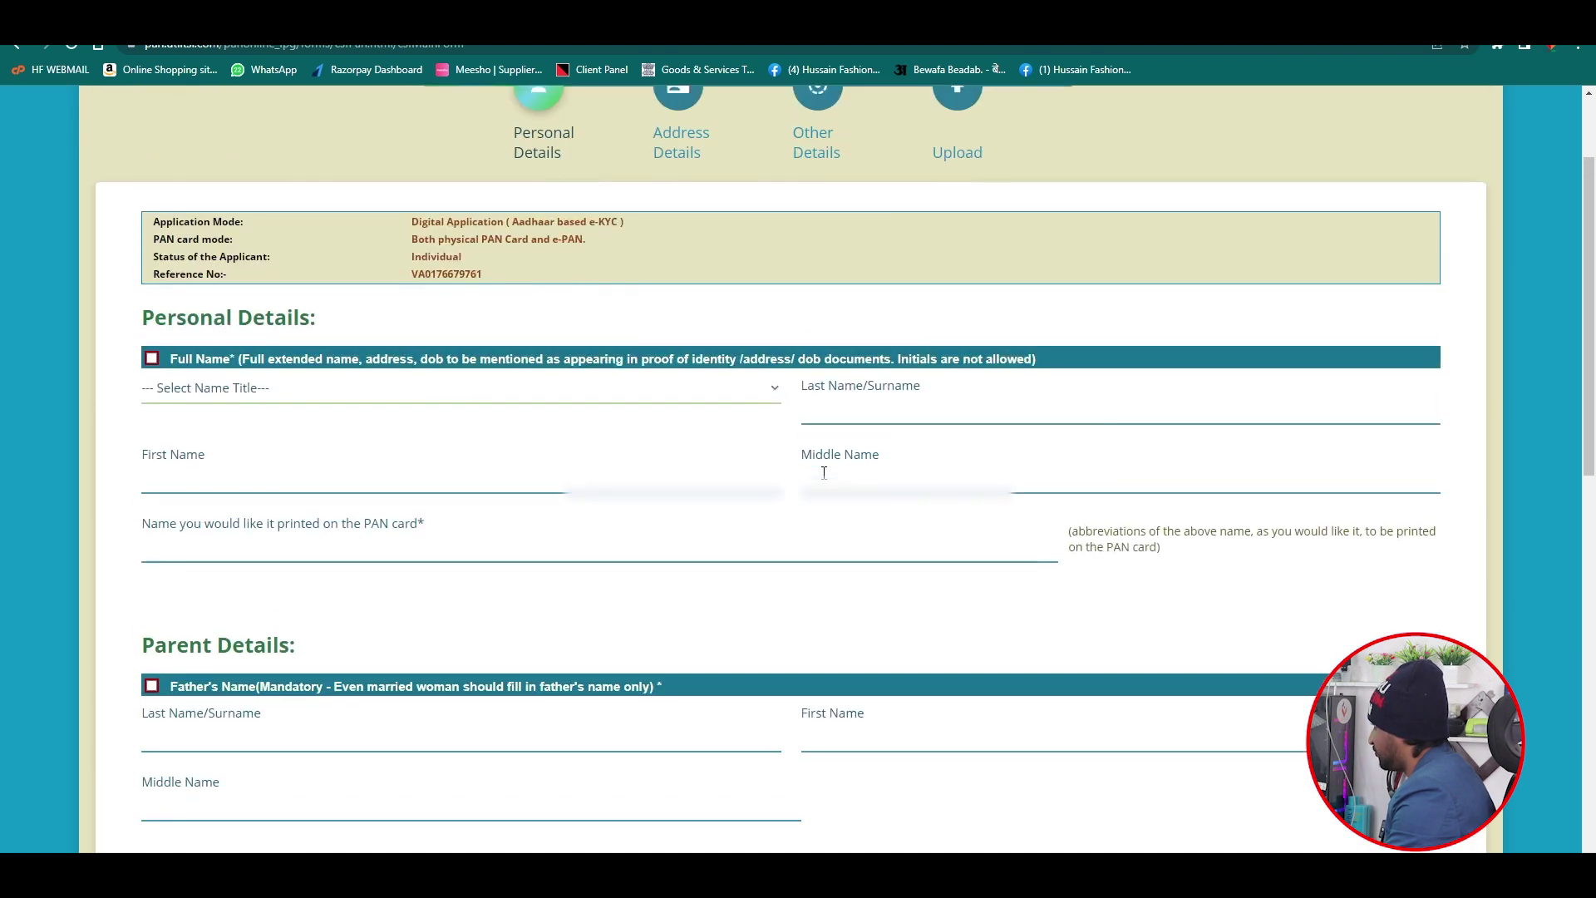
{"action": "scroll", "coordinate": [830, 591], "scroll_direction": "up", "scroll_amount": 2}
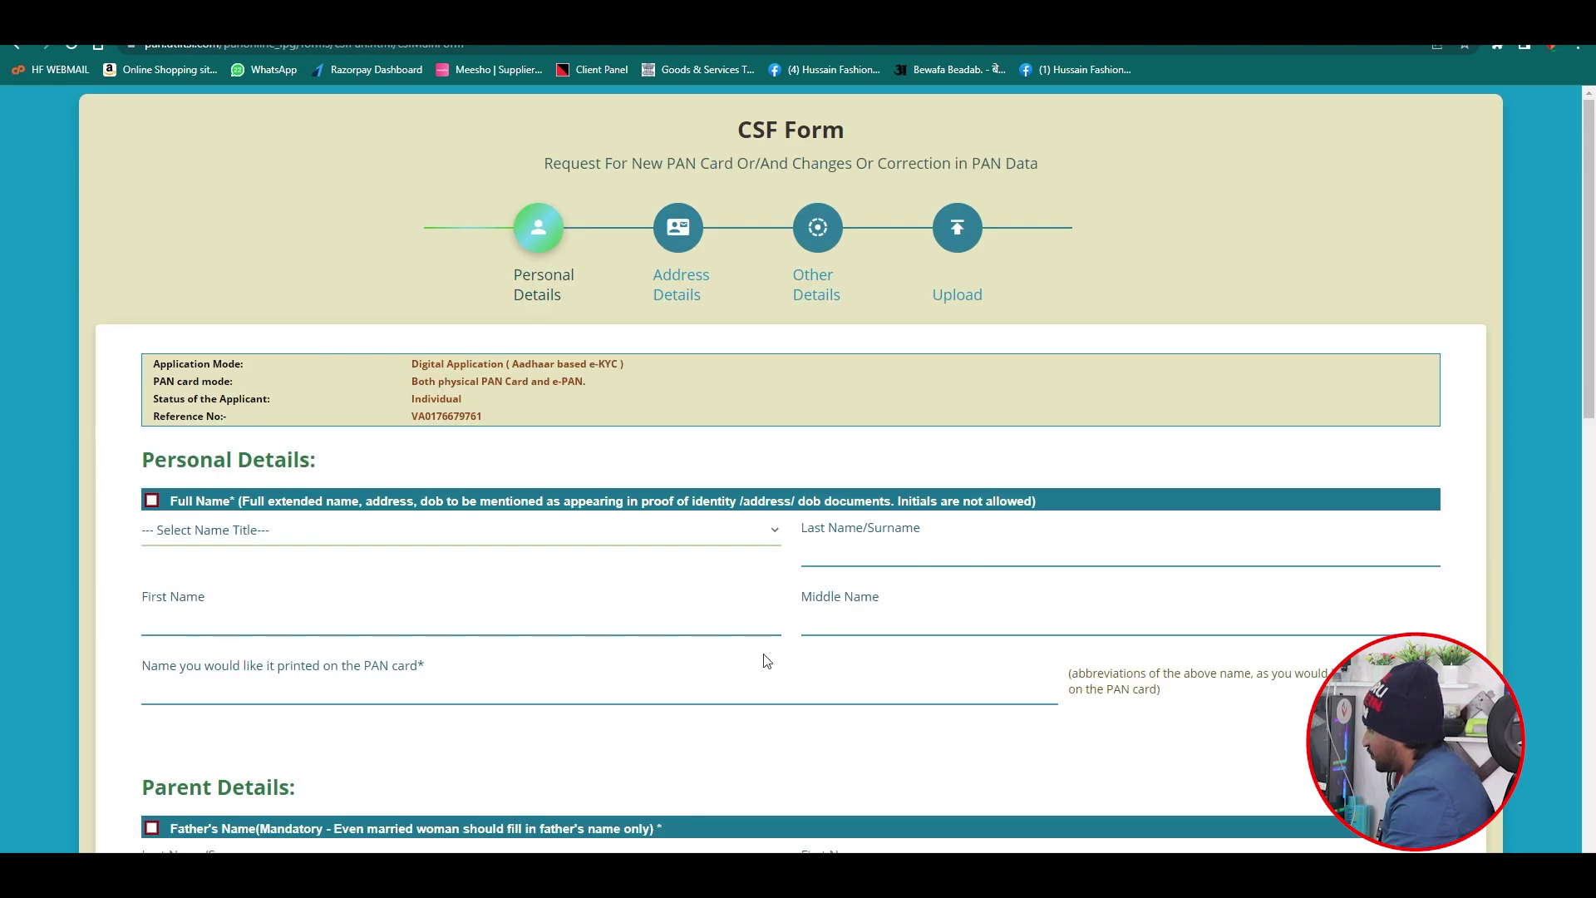
Step: Set the title to SHRI and fill in the applicant's first name, surname and card print name
{"action": "left_click", "coordinate": [286, 537]}
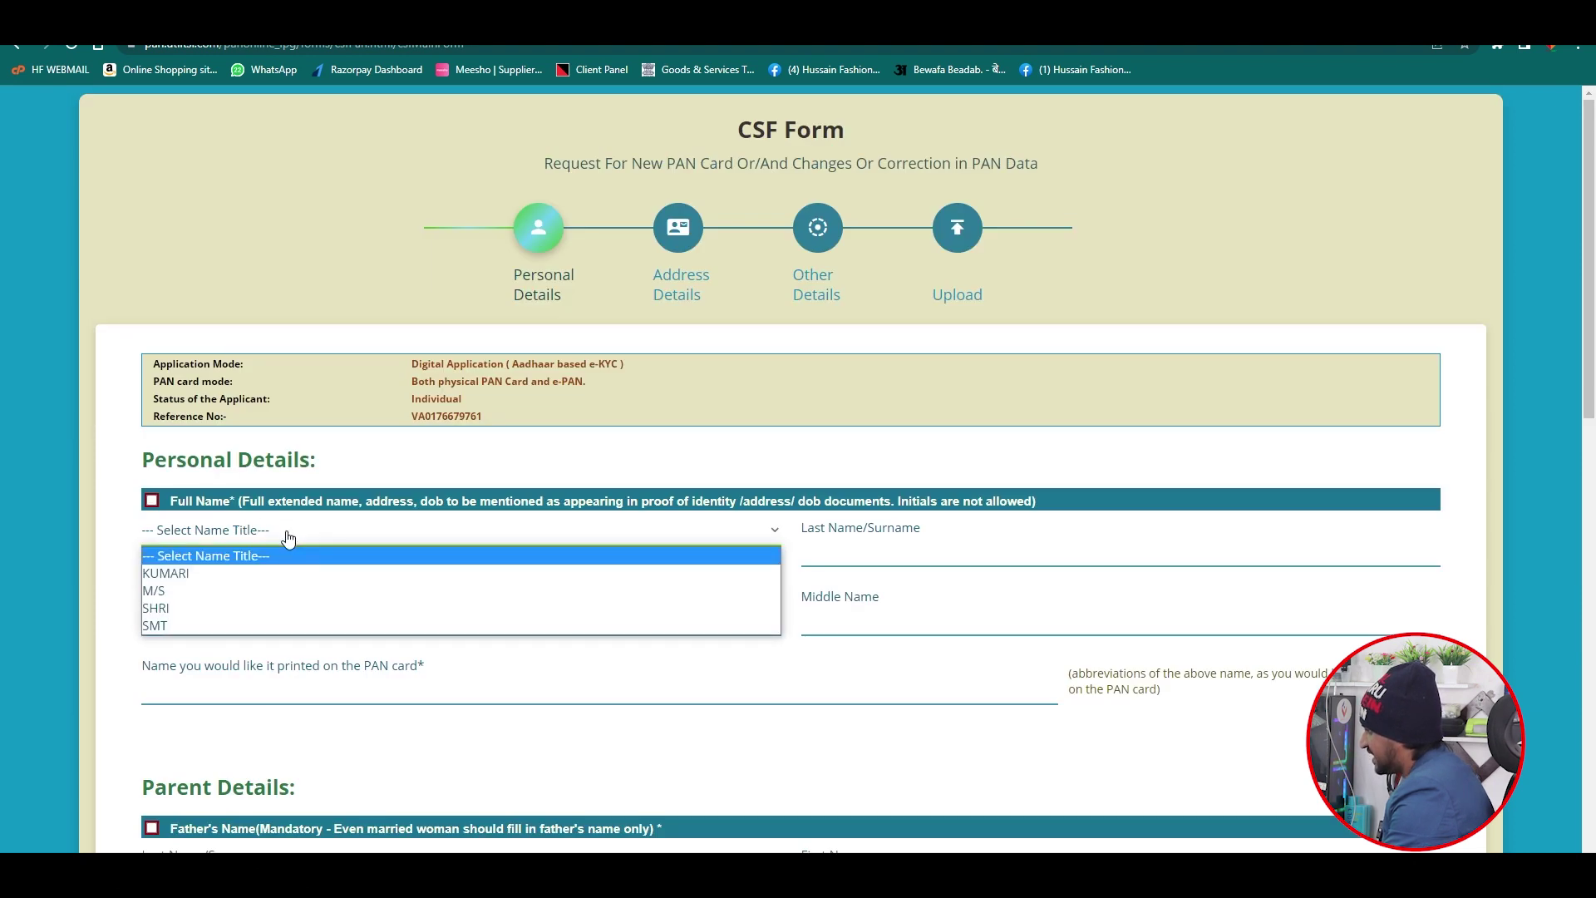
{"action": "left_click", "coordinate": [180, 612]}
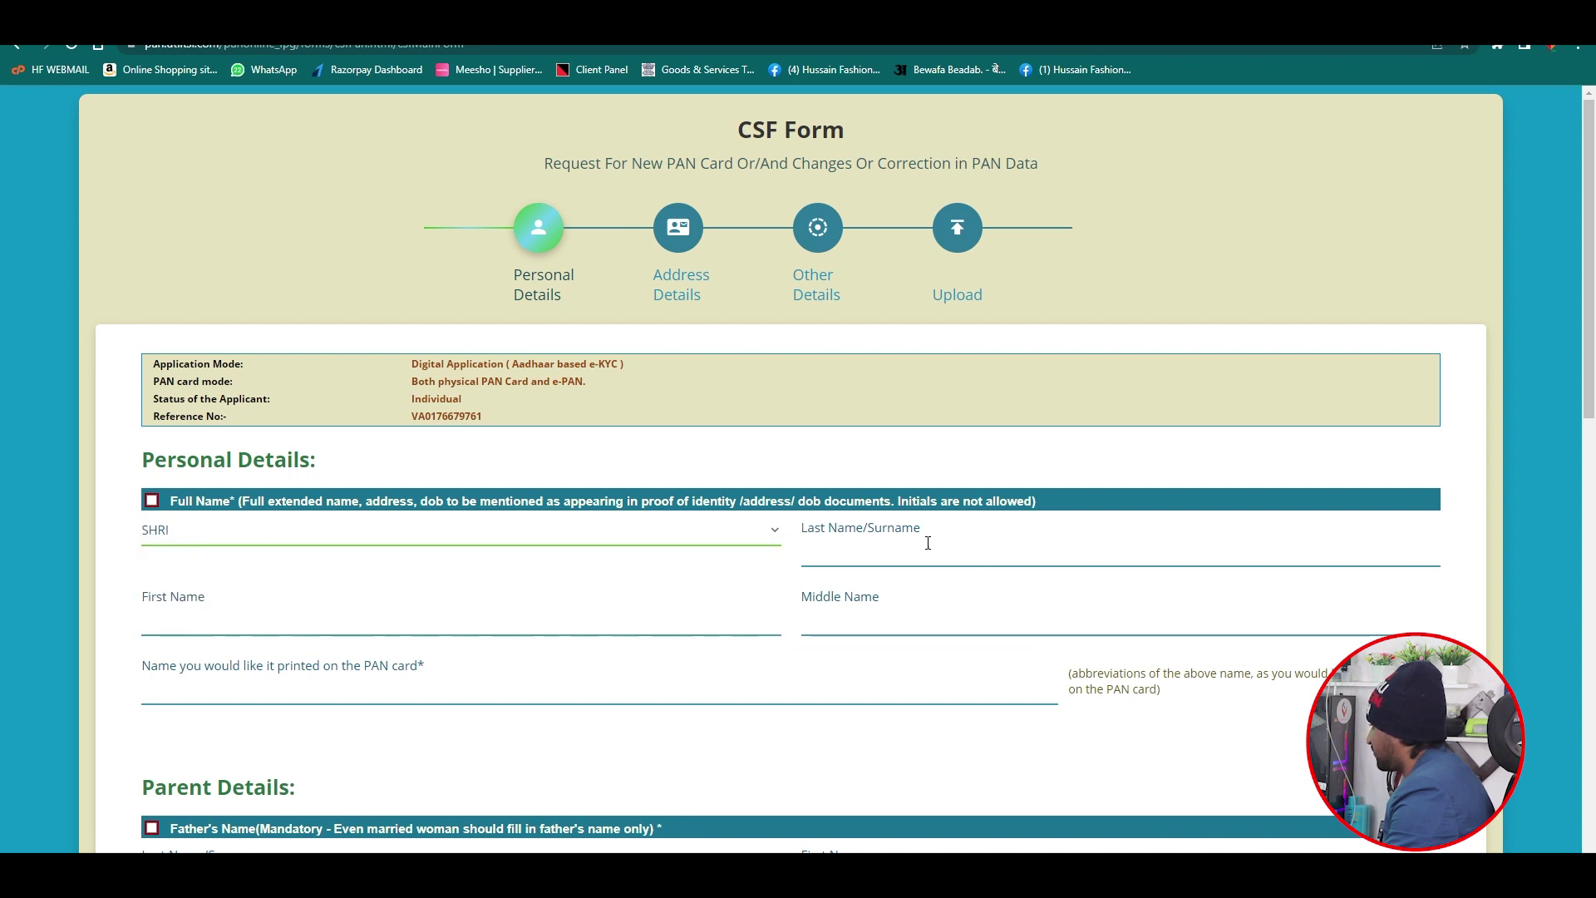
{"action": "scroll", "coordinate": [949, 549], "scroll_direction": "down", "scroll_amount": 1}
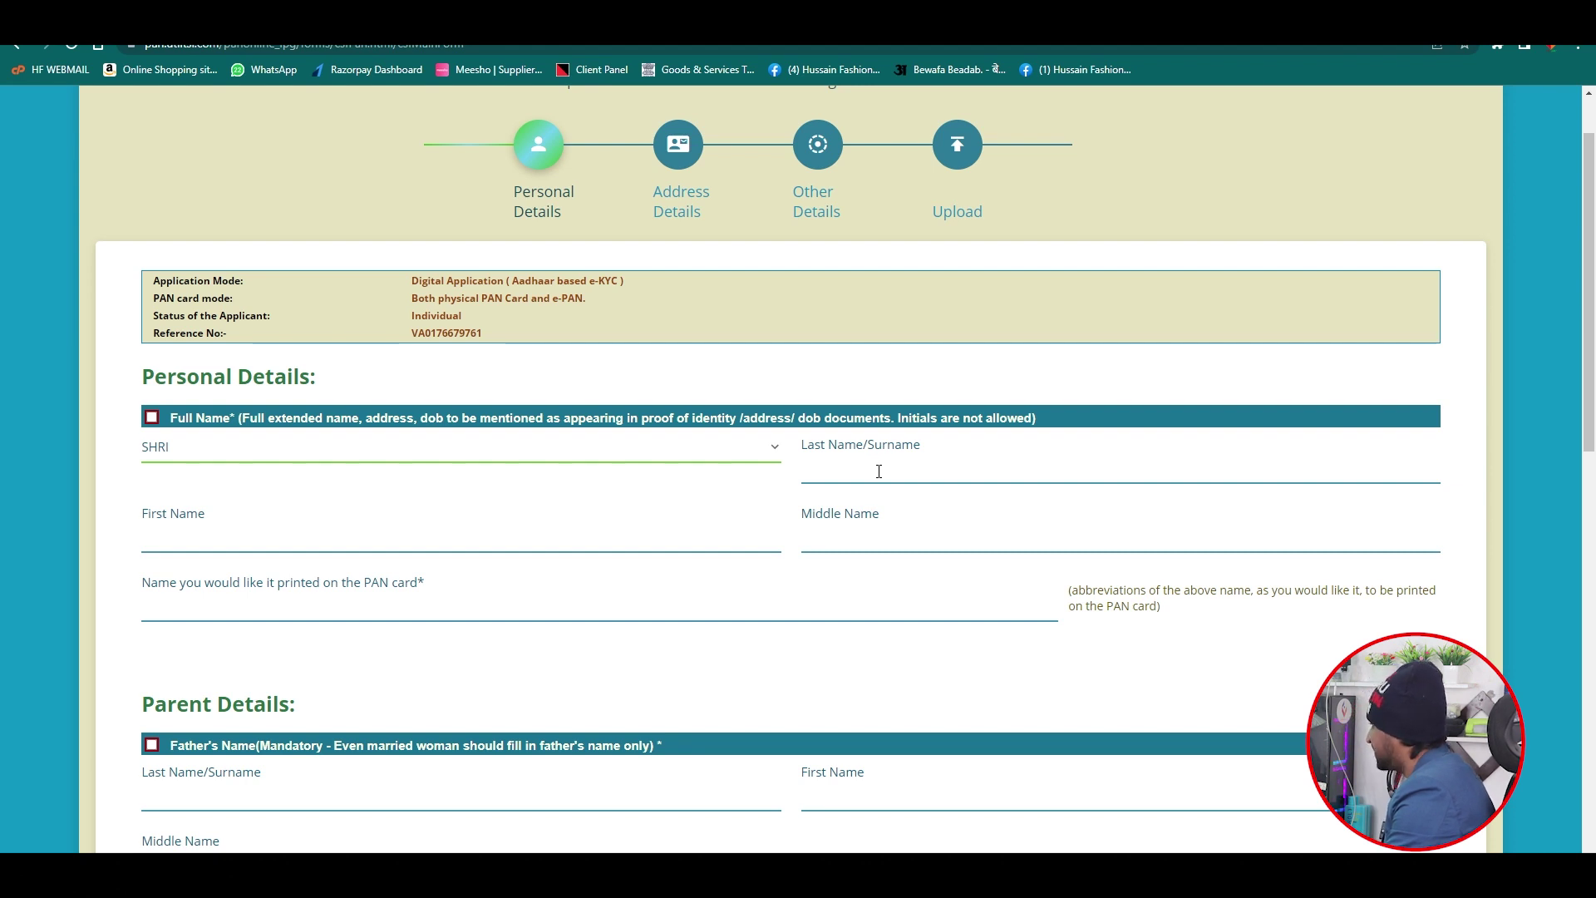
{"action": "left_click", "coordinate": [441, 537]}
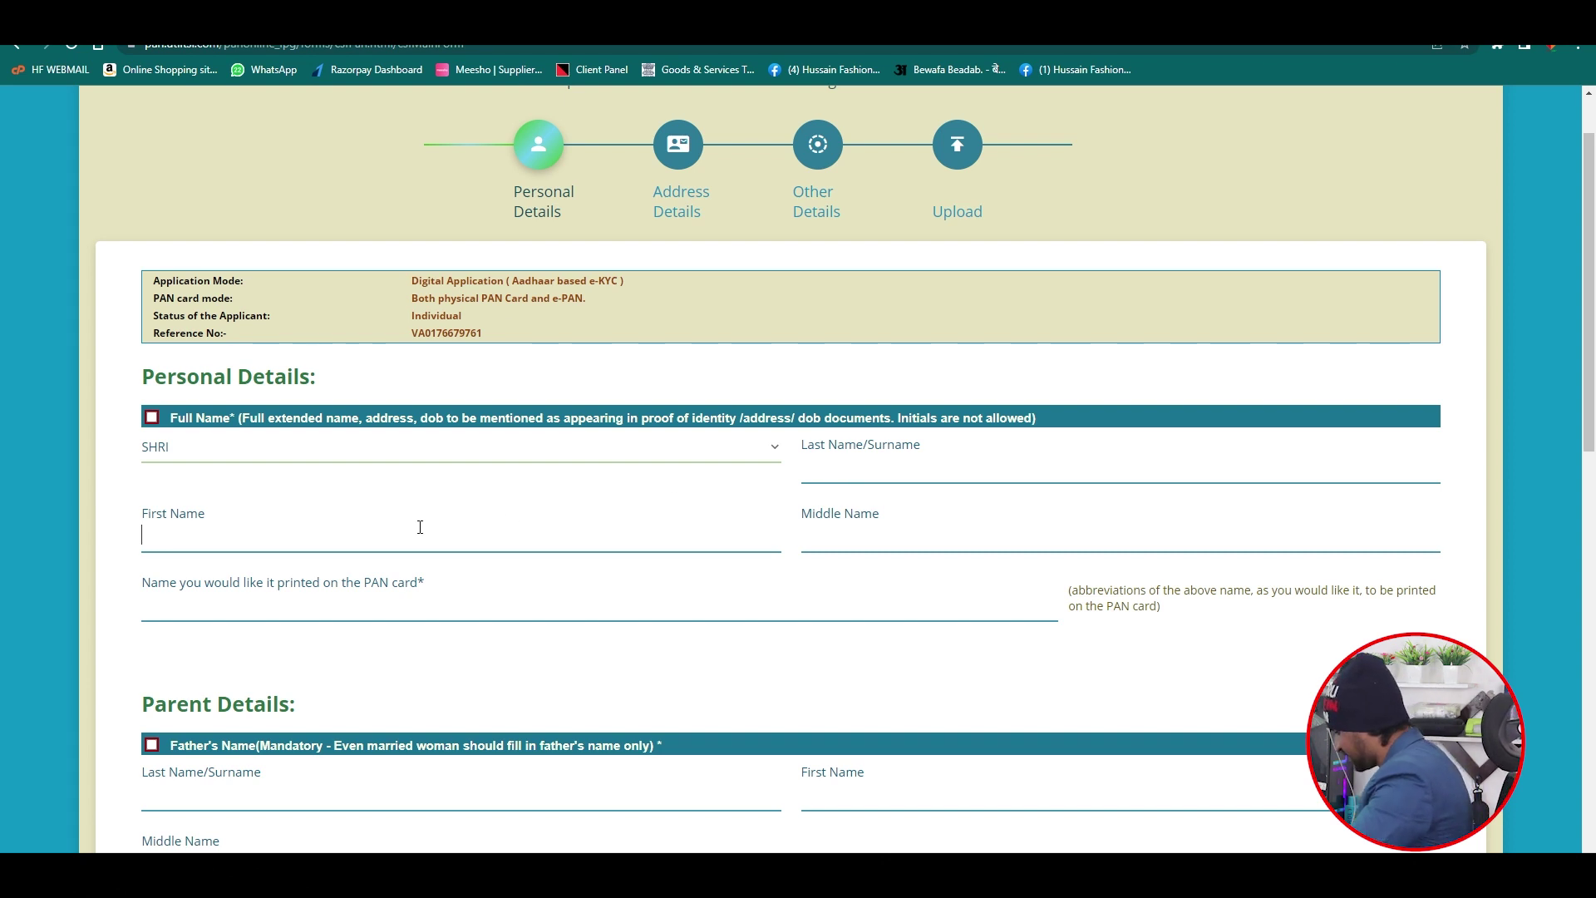
{"action": "type", "text": "azizur"}
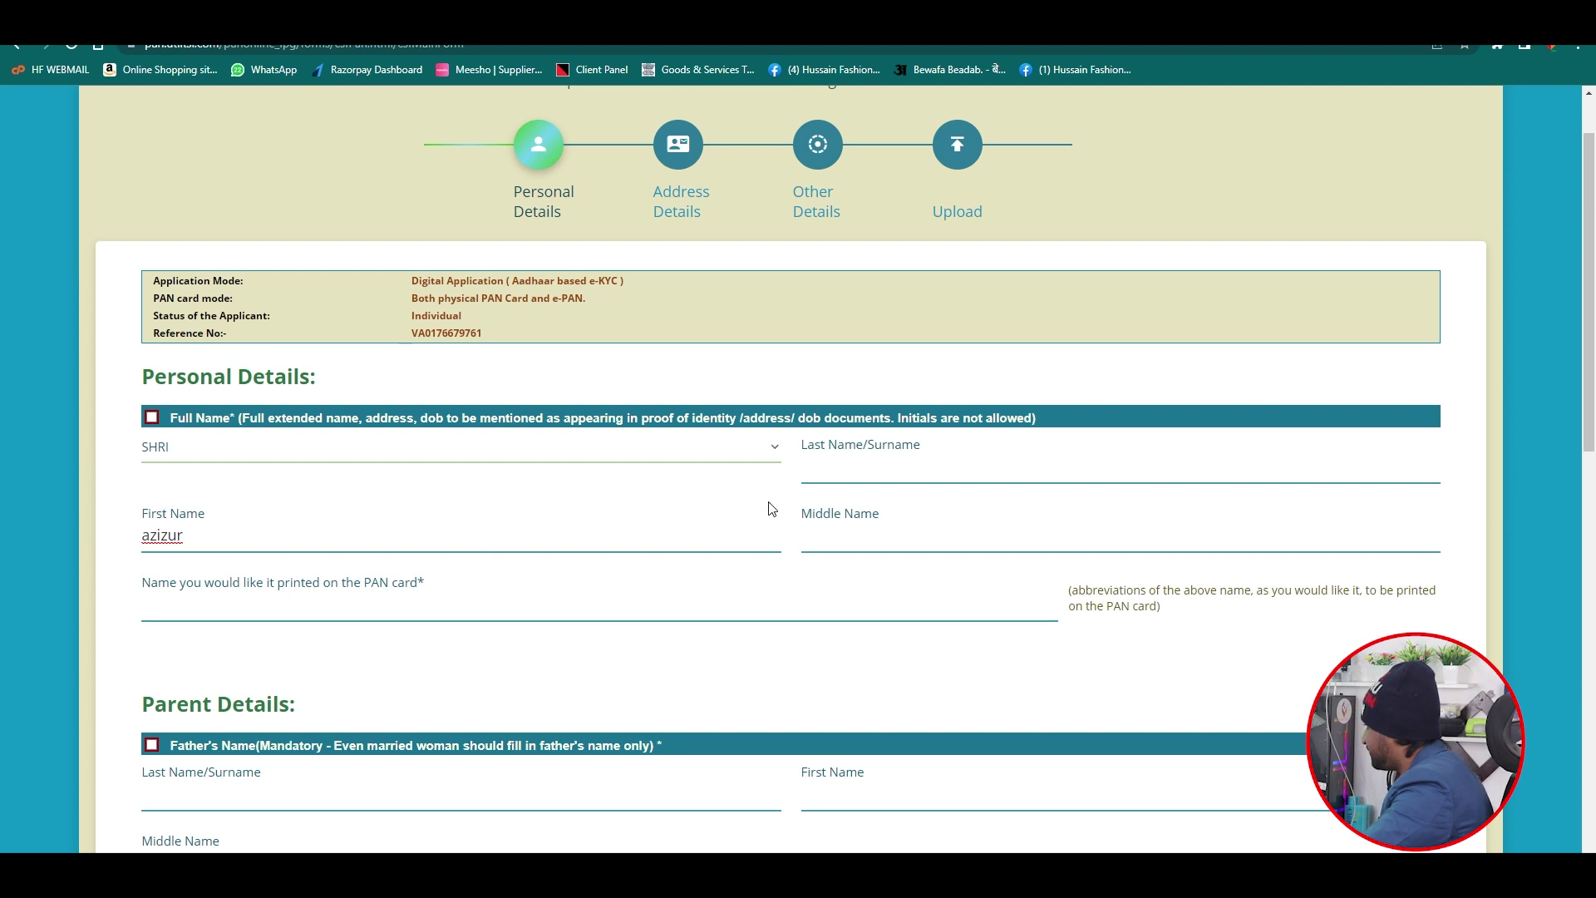
{"action": "left_click", "coordinate": [856, 473]}
{"action": "type", "text": "rahman"}
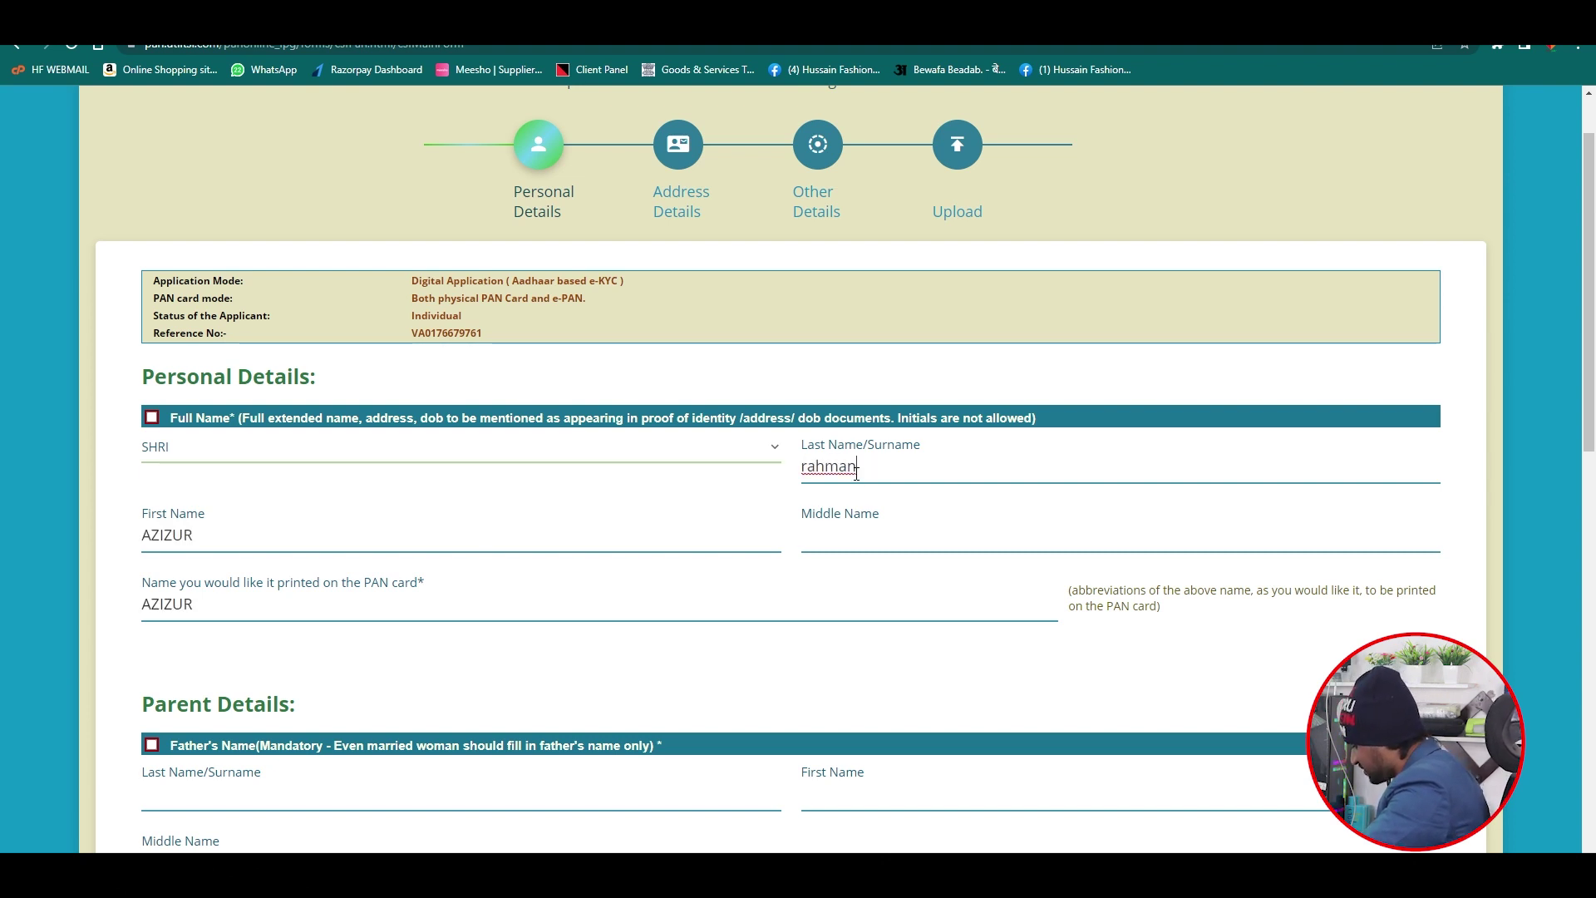
{"action": "left_click", "coordinate": [797, 604]}
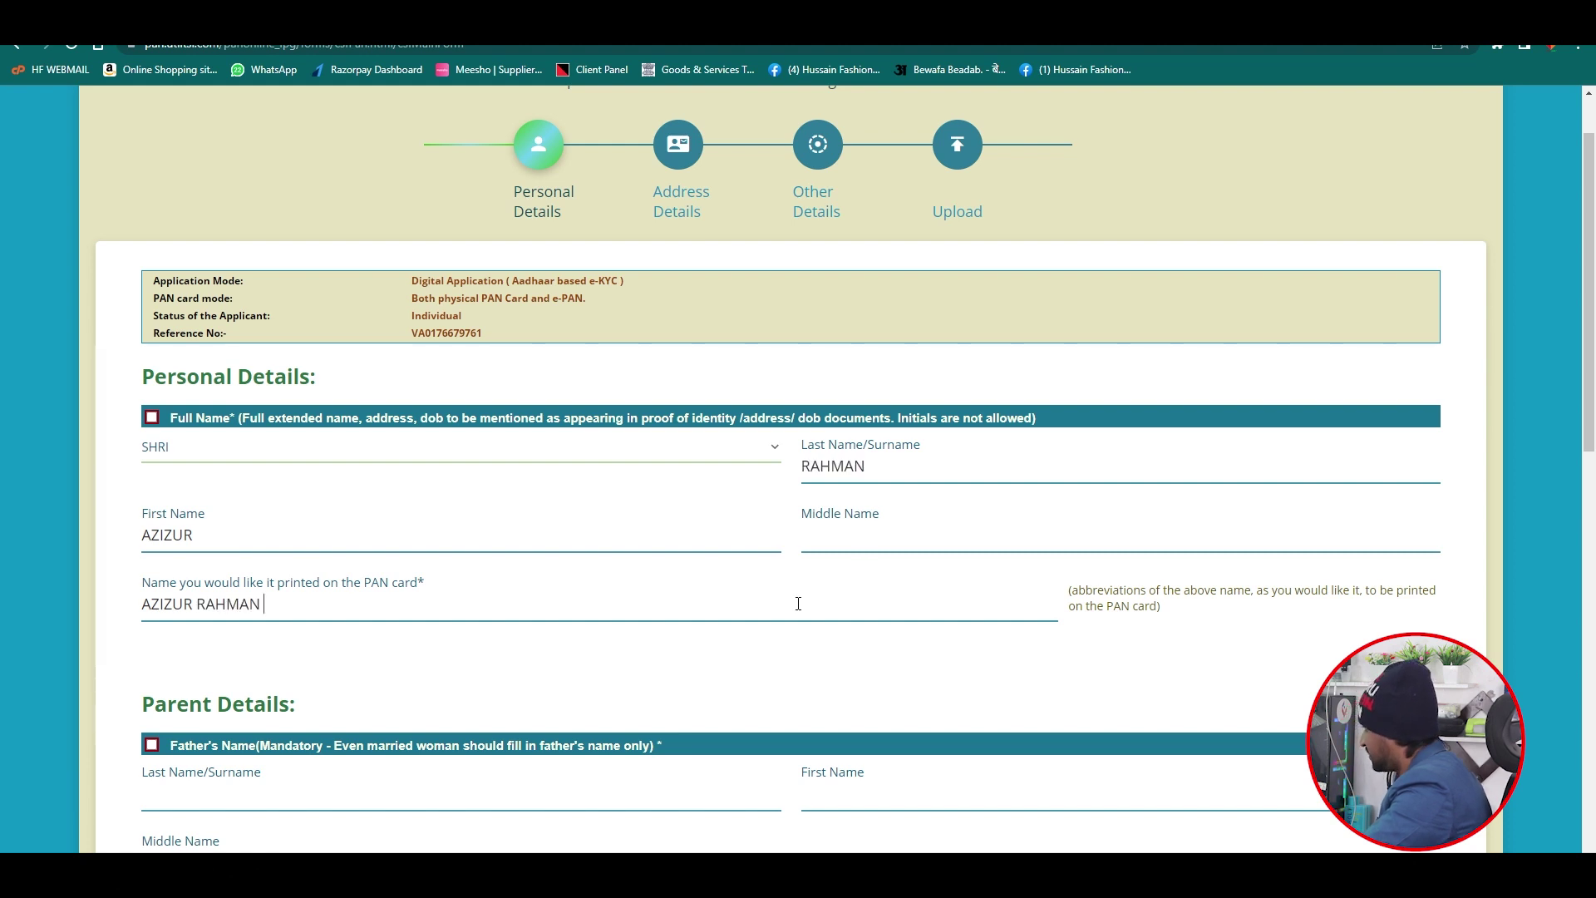
{"action": "scroll", "coordinate": [797, 603], "scroll_direction": "down", "scroll_amount": 2}
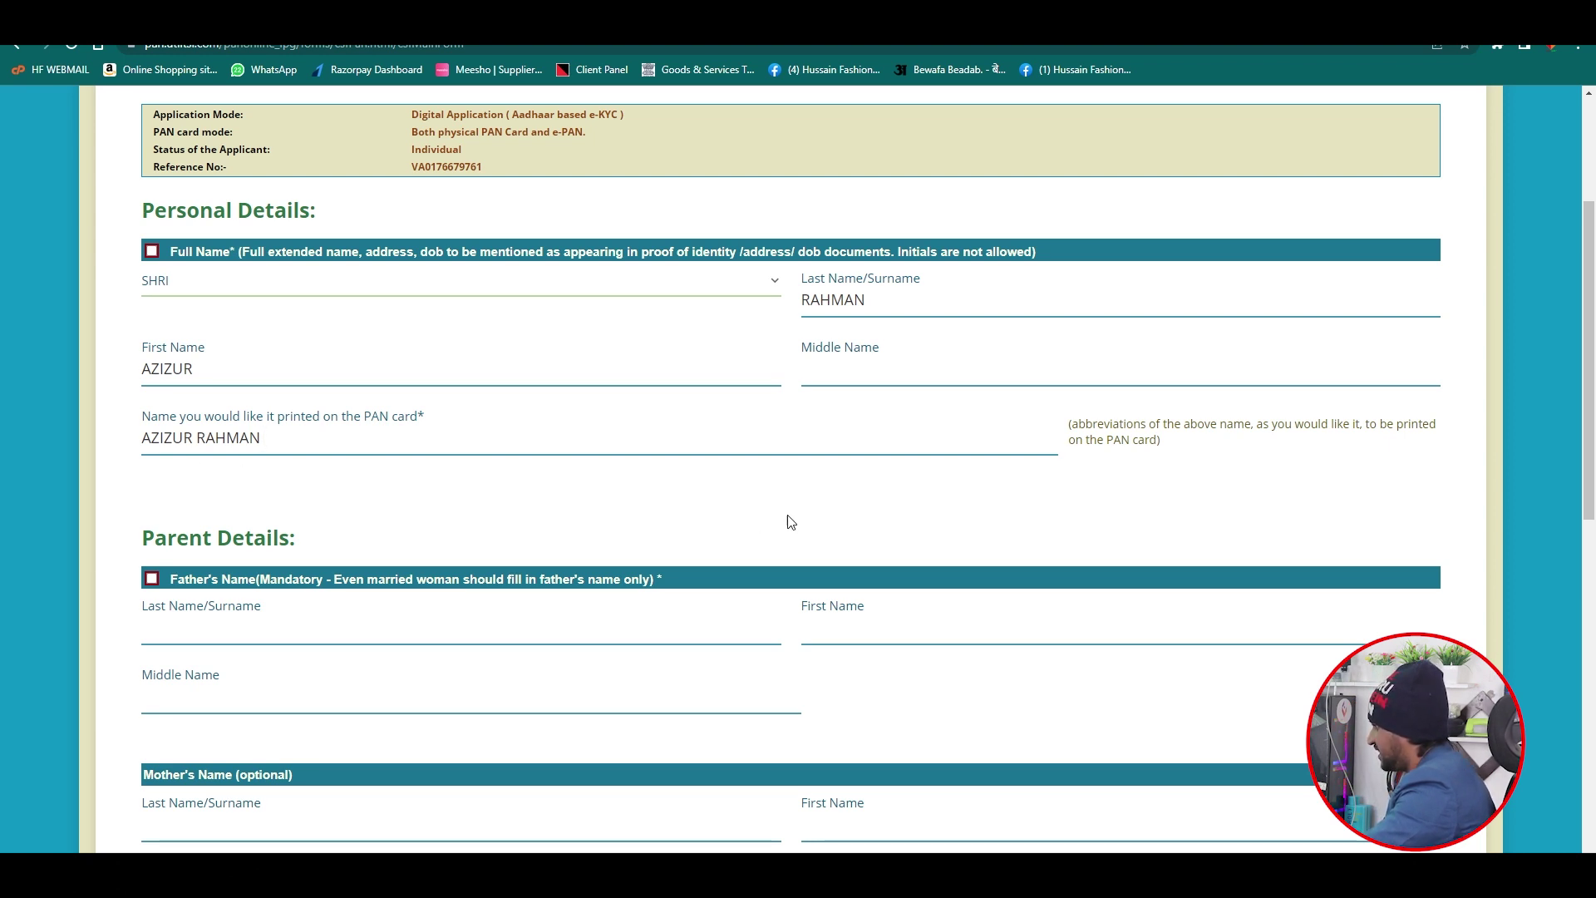
{"action": "scroll", "coordinate": [793, 524], "scroll_direction": "down", "scroll_amount": 1}
Step: Tick Father's Name for correction and enter the father's surname, first name and middle name
{"action": "left_click", "coordinate": [153, 497]}
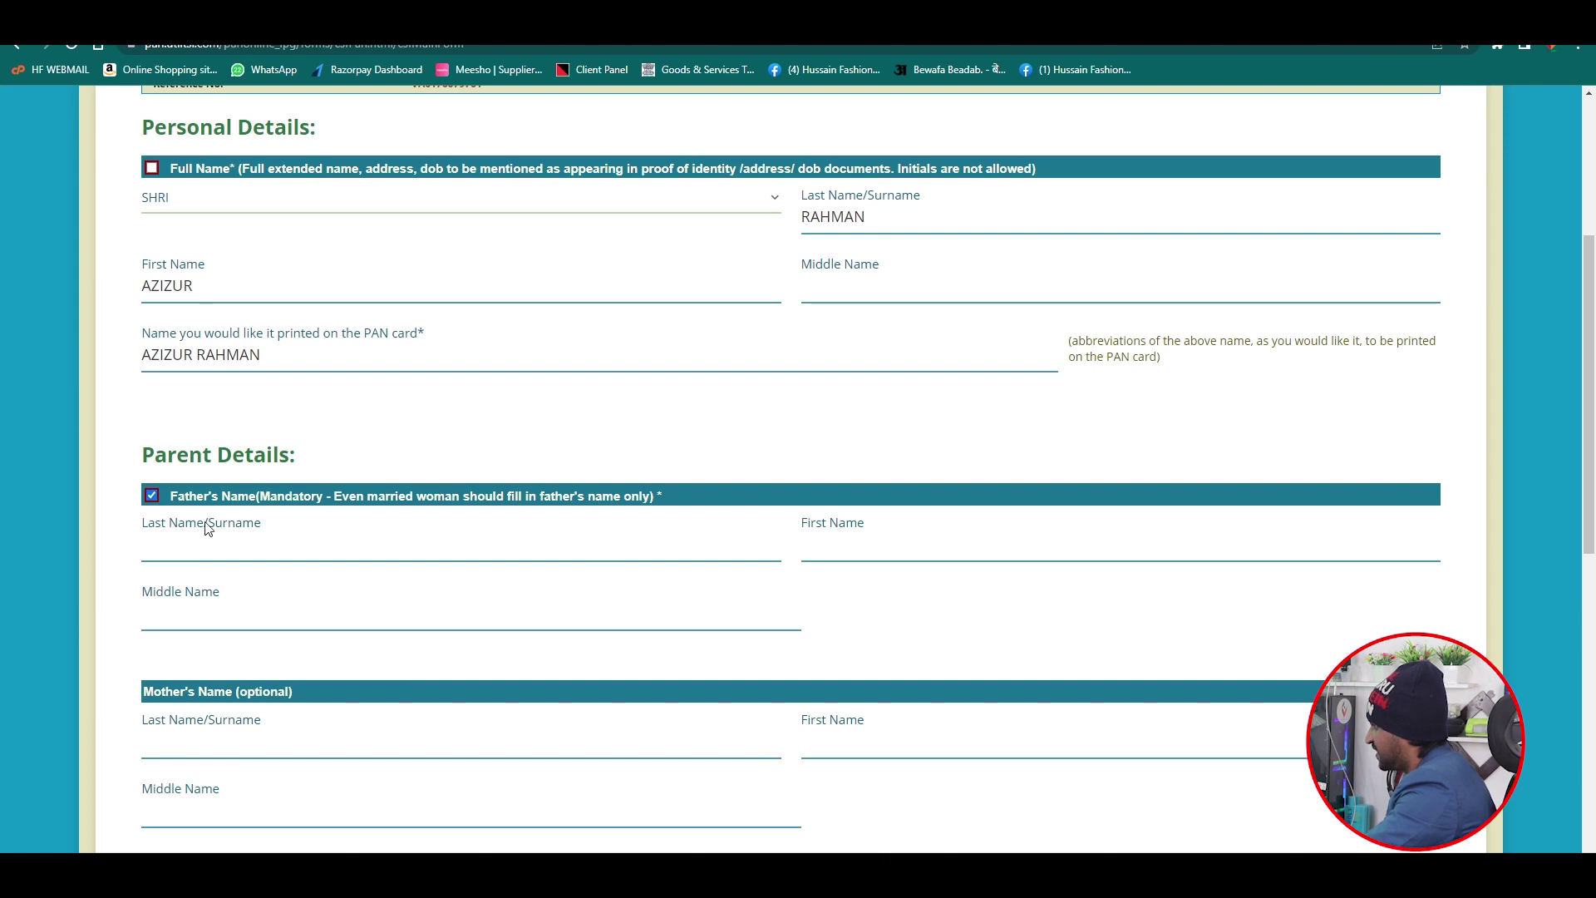
{"action": "scroll", "coordinate": [467, 552], "scroll_direction": "down", "scroll_amount": 2}
{"action": "left_click", "coordinate": [290, 384]}
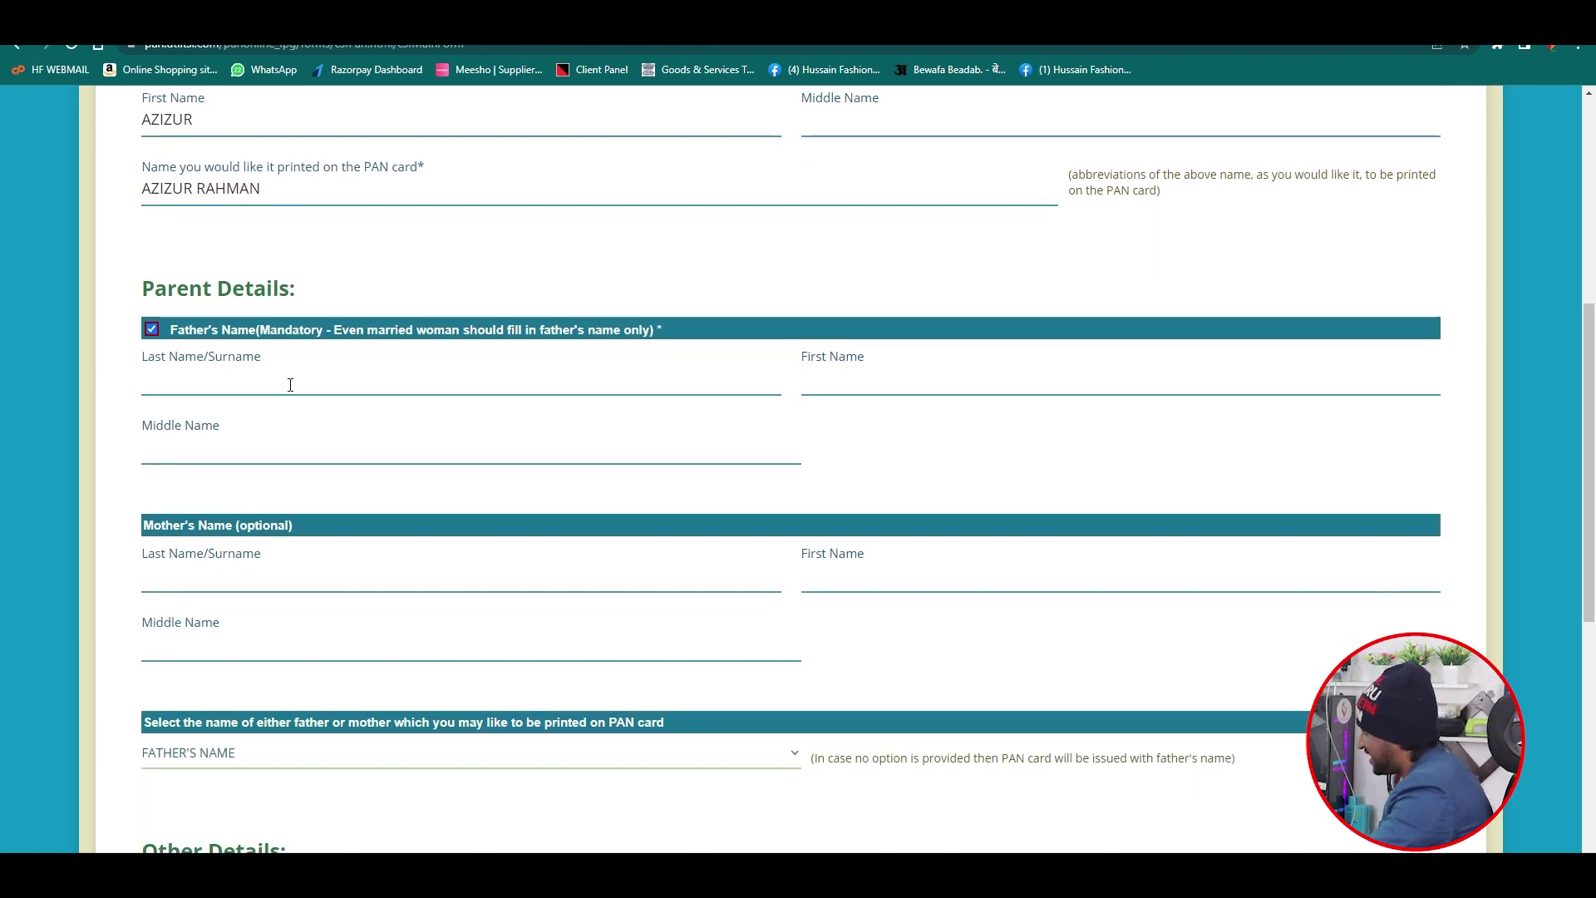
{"action": "scroll", "coordinate": [810, 496], "scroll_direction": "down", "scroll_amount": 3}
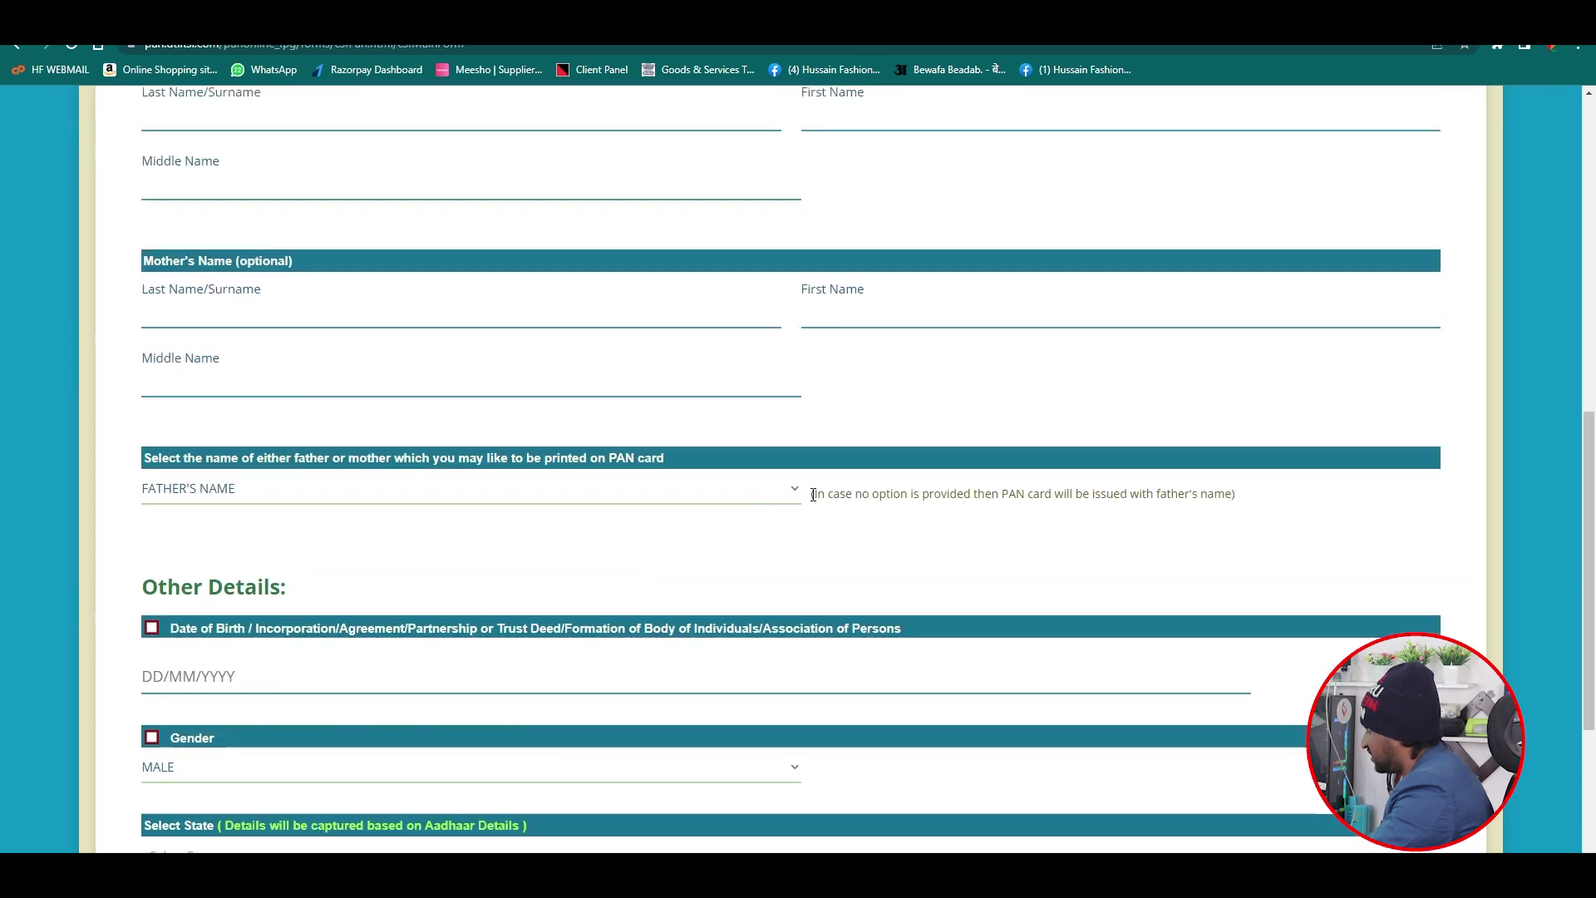
{"action": "scroll", "coordinate": [812, 497], "scroll_direction": "up", "scroll_amount": 7}
{"action": "scroll", "coordinate": [814, 501], "scroll_direction": "down", "scroll_amount": 5}
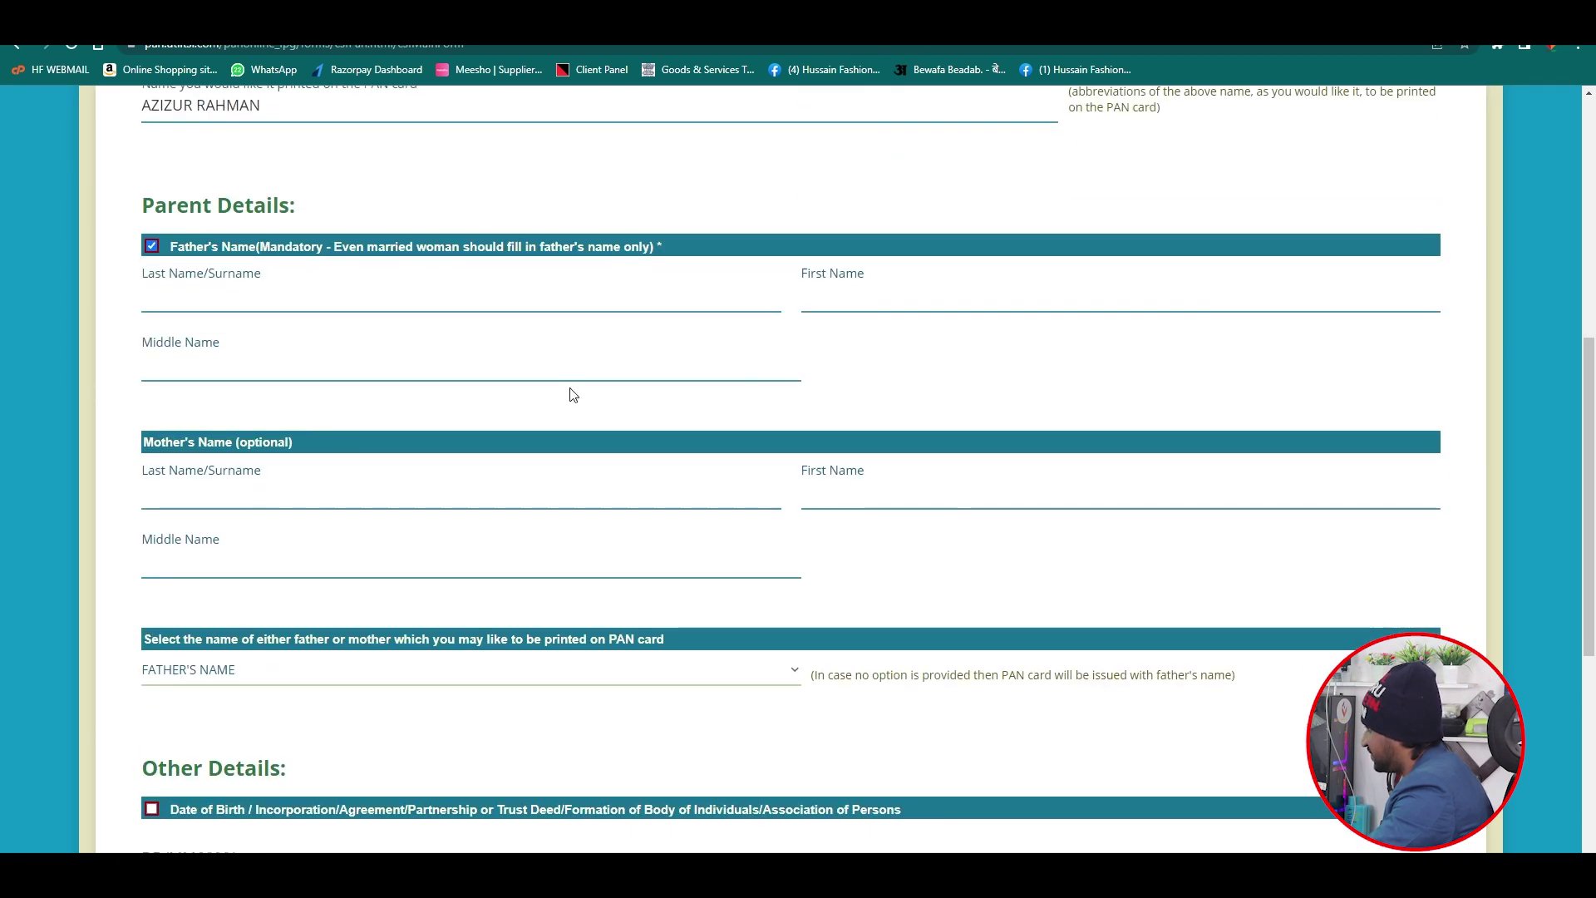
{"action": "scroll", "coordinate": [405, 351], "scroll_direction": "up", "scroll_amount": 1}
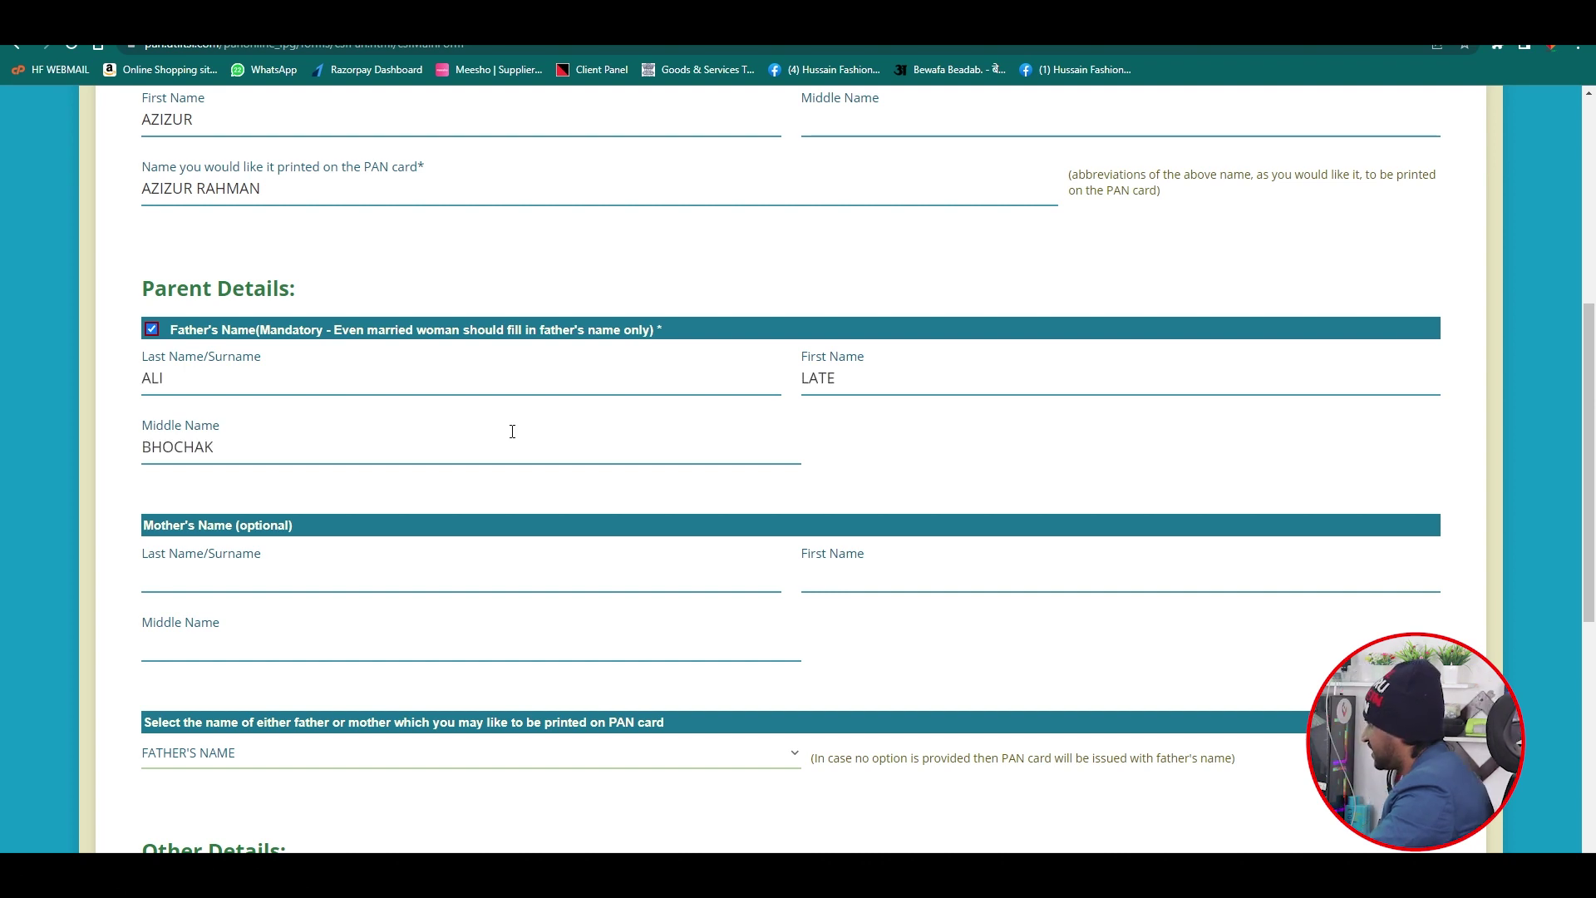
{"action": "scroll", "coordinate": [808, 449], "scroll_direction": "down", "scroll_amount": 2}
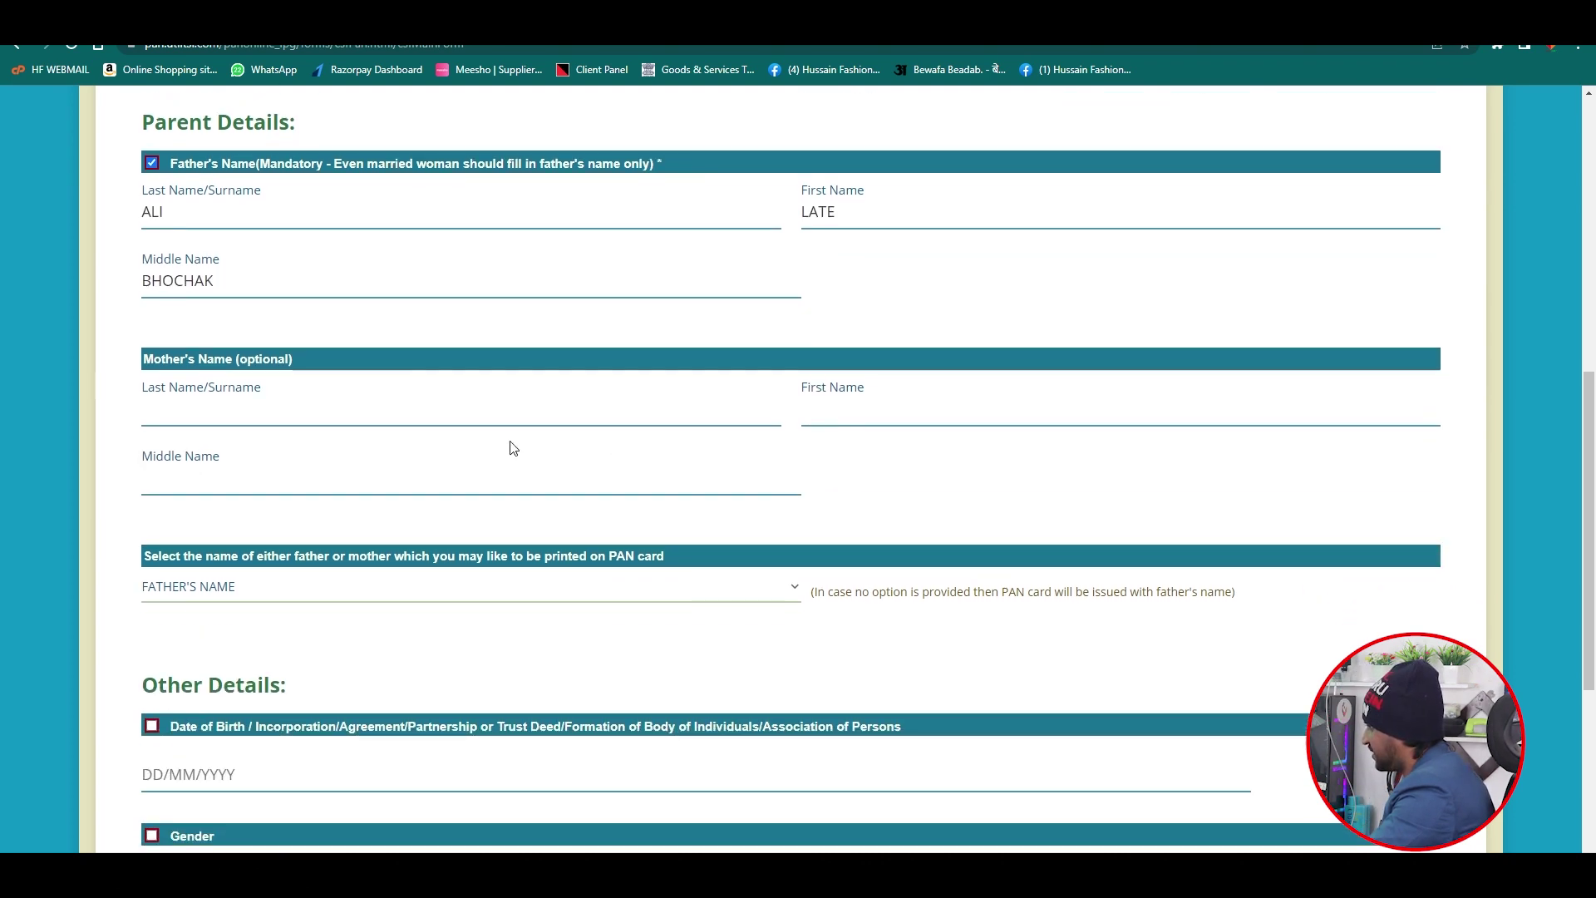
{"action": "left_click", "coordinate": [258, 391]}
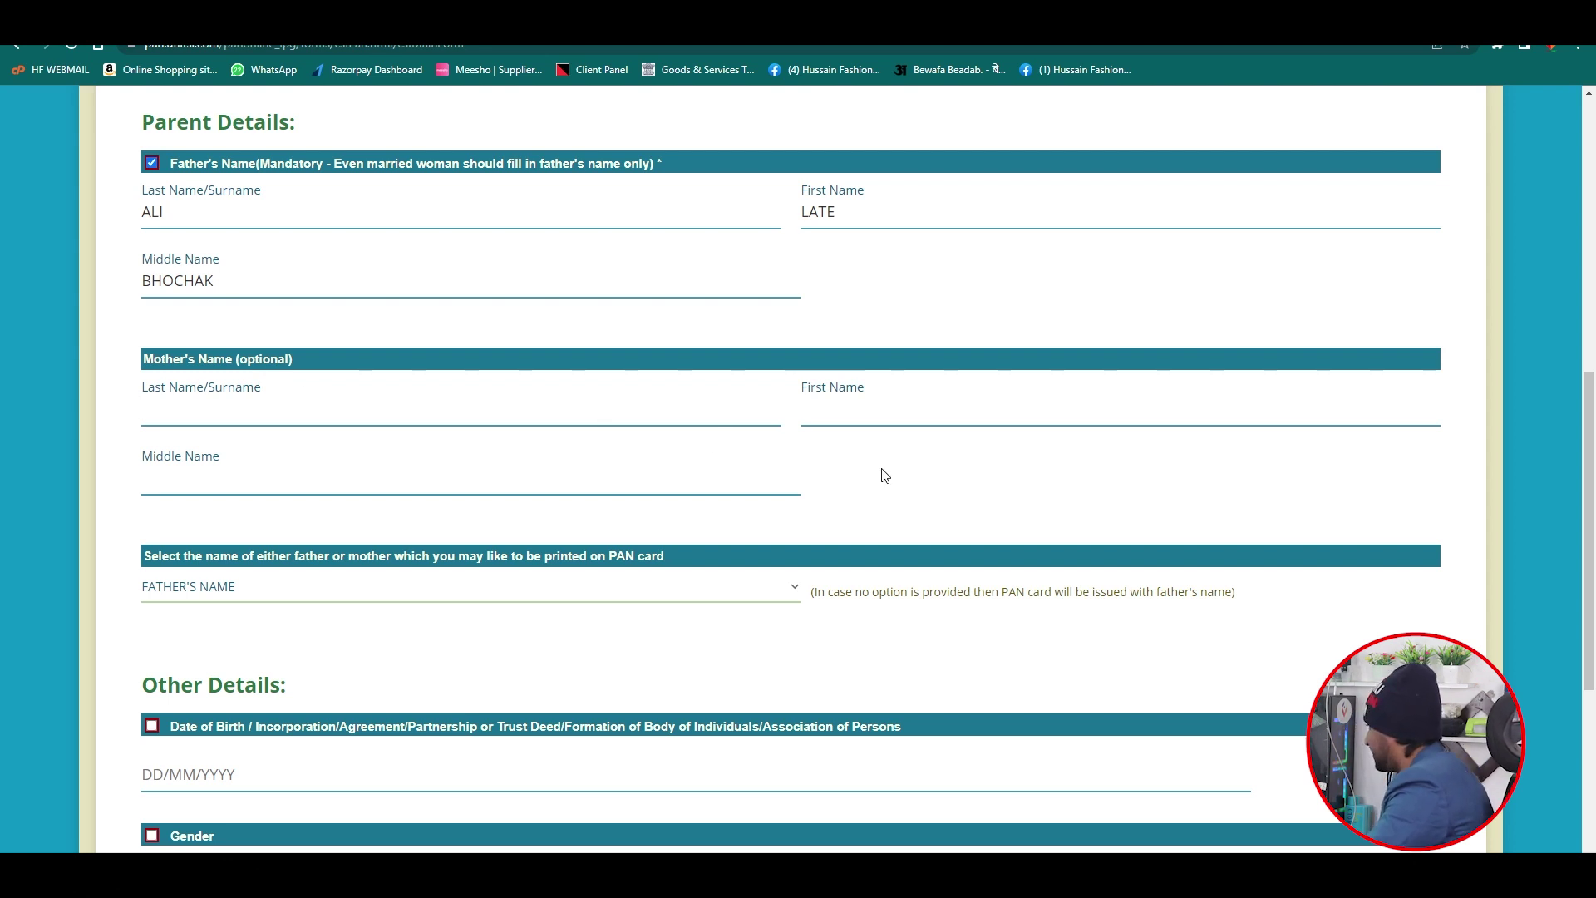
{"action": "scroll", "coordinate": [867, 479], "scroll_direction": "down", "scroll_amount": 1}
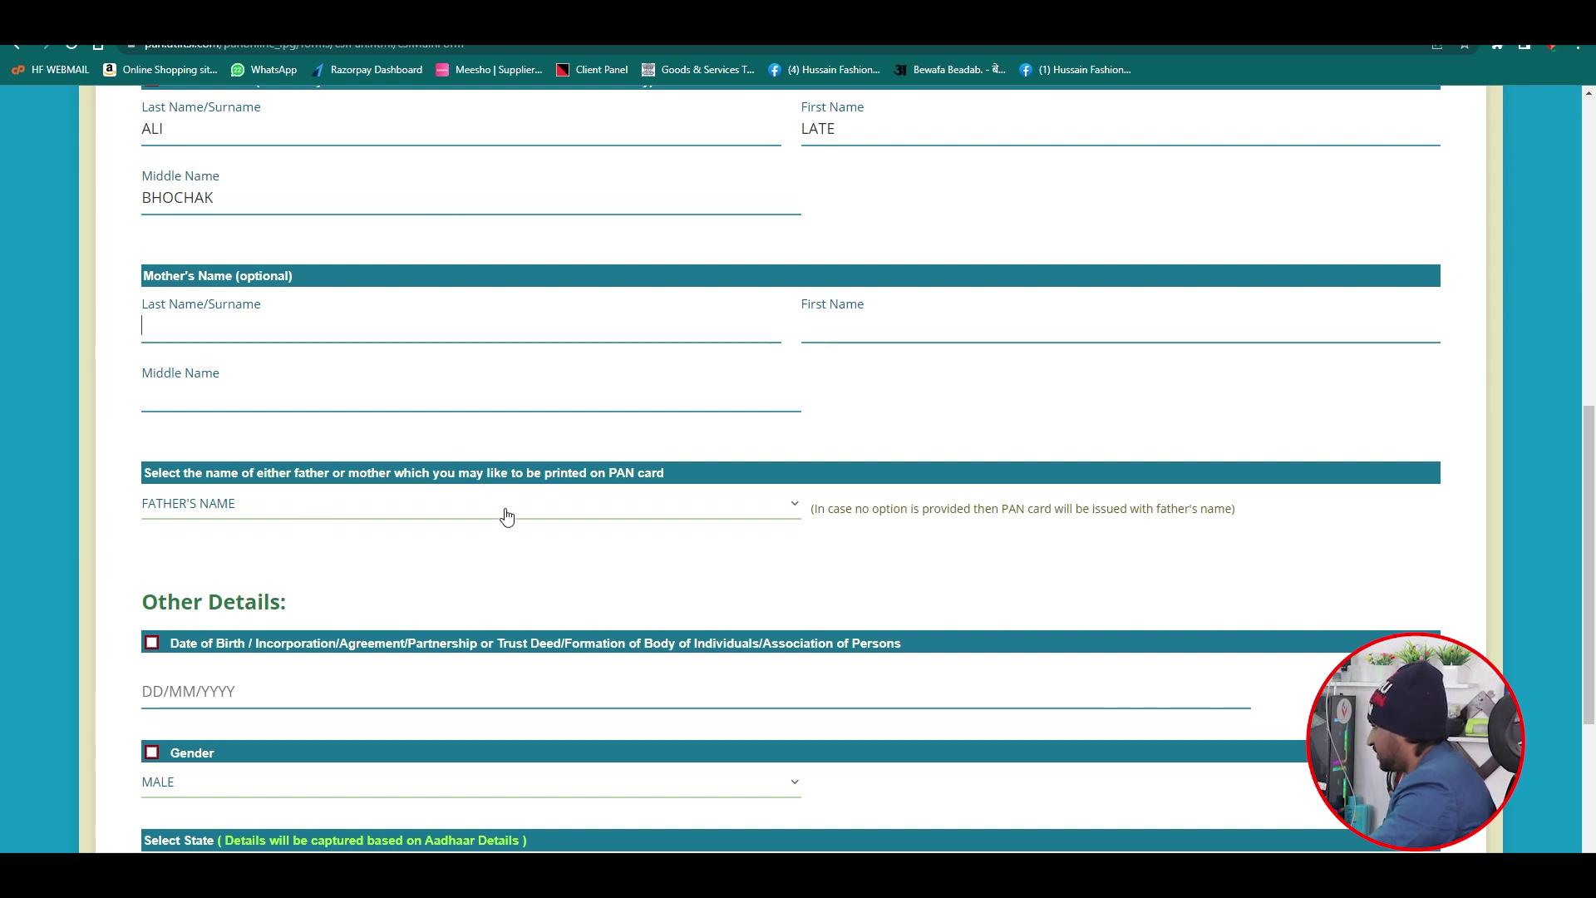
Step: Scroll through the date-of-birth, gender and Aadhaar sections of the CSF form
{"action": "scroll", "coordinate": [506, 524], "scroll_direction": "down", "scroll_amount": 3}
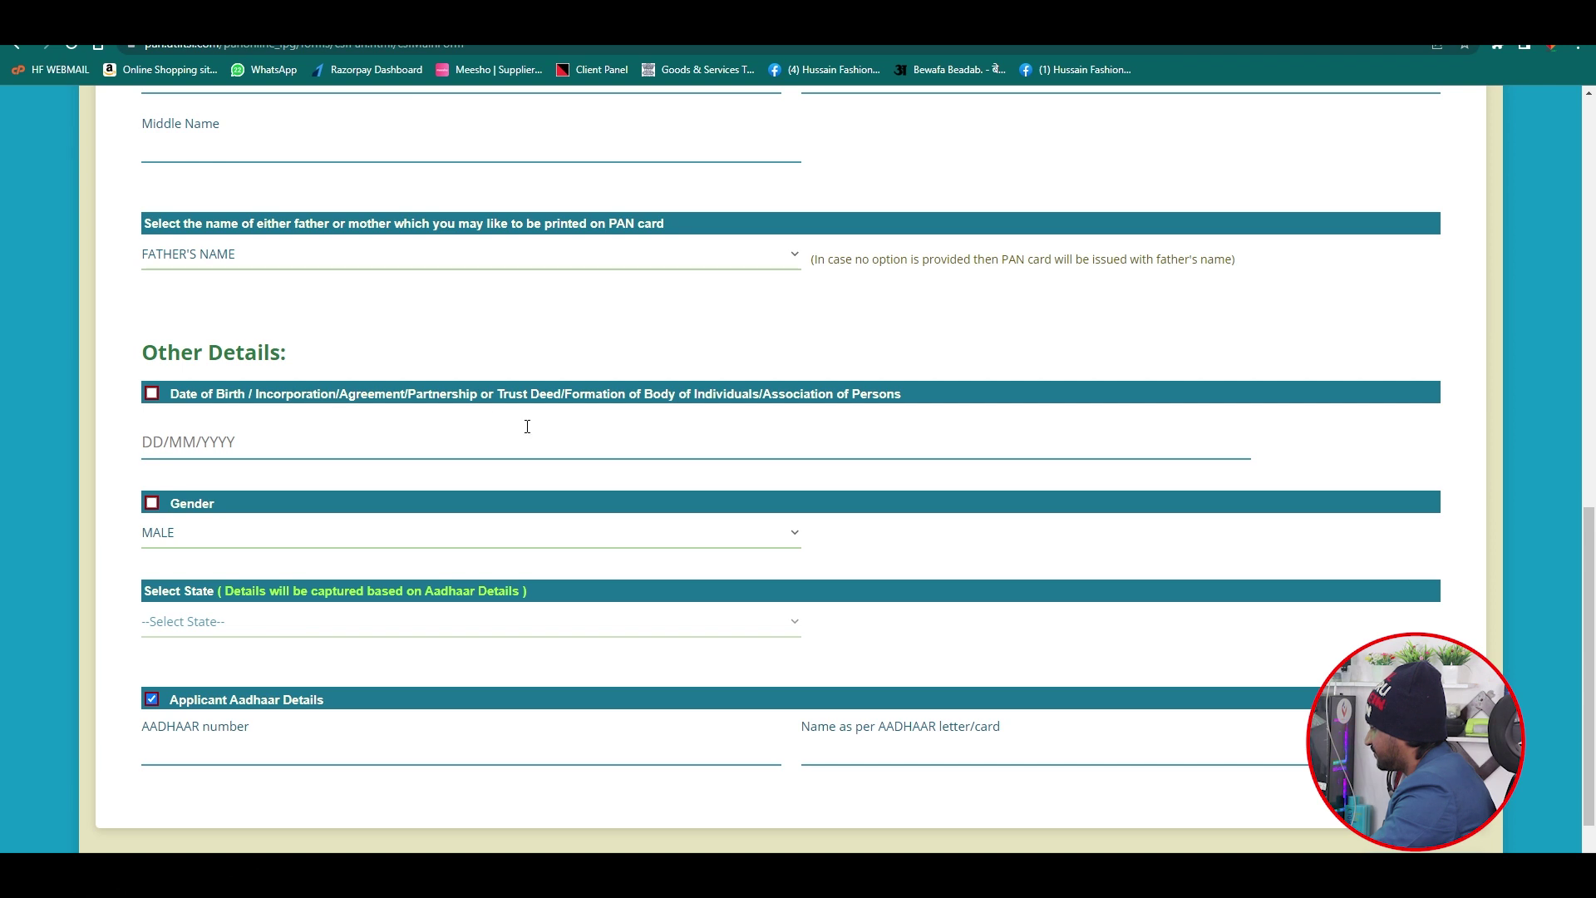
{"action": "scroll", "coordinate": [329, 420], "scroll_direction": "down", "scroll_amount": 1}
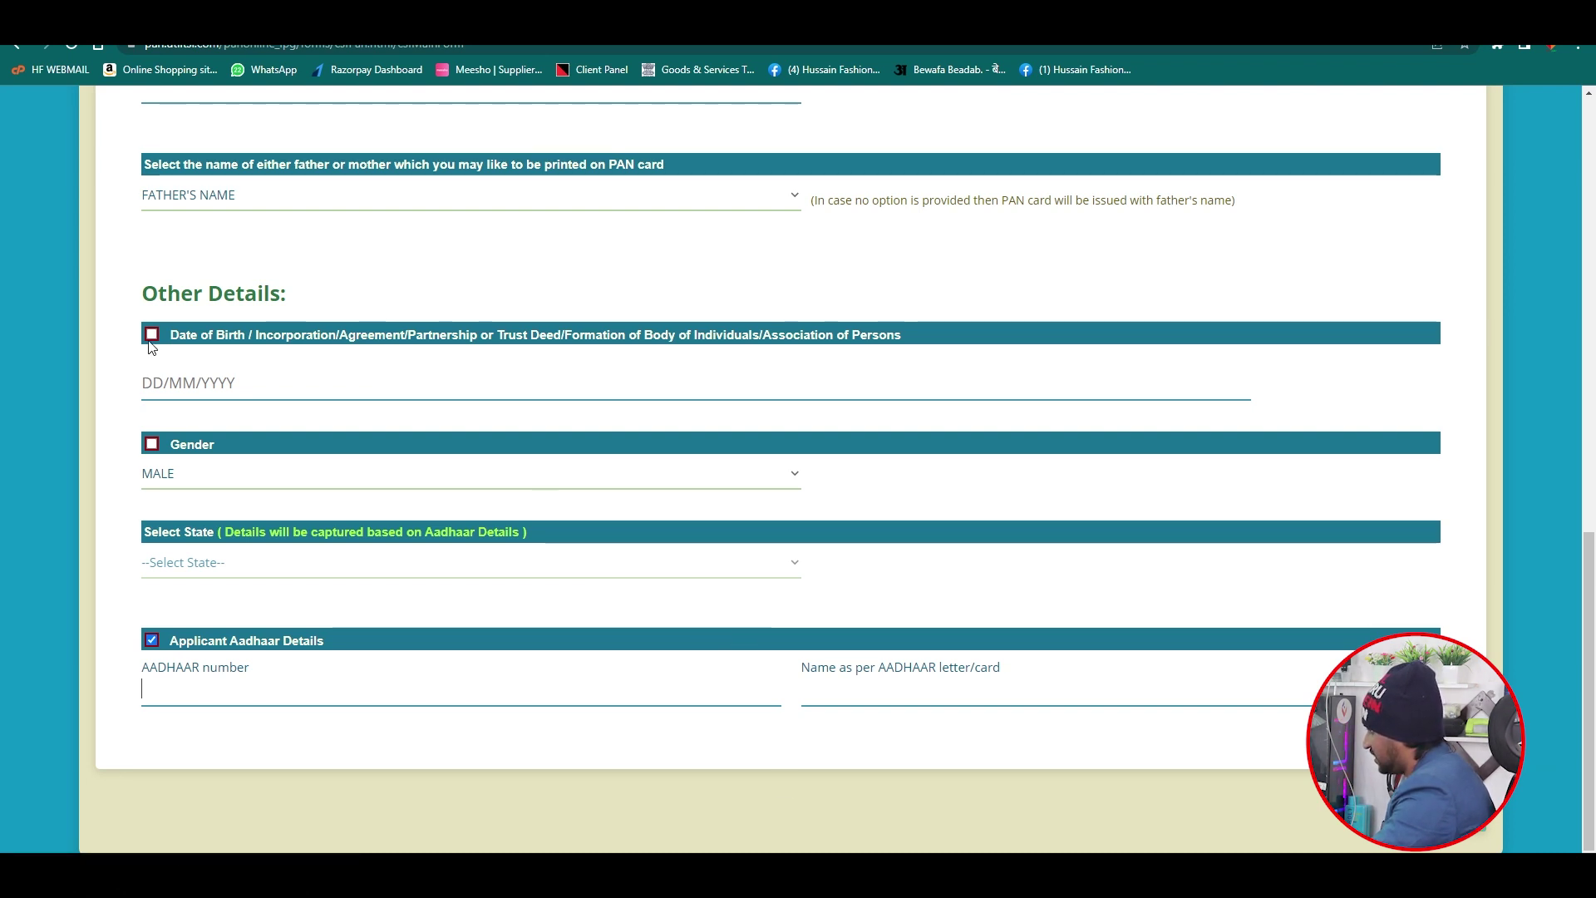
{"action": "scroll", "coordinate": [732, 648], "scroll_direction": "up", "scroll_amount": 15}
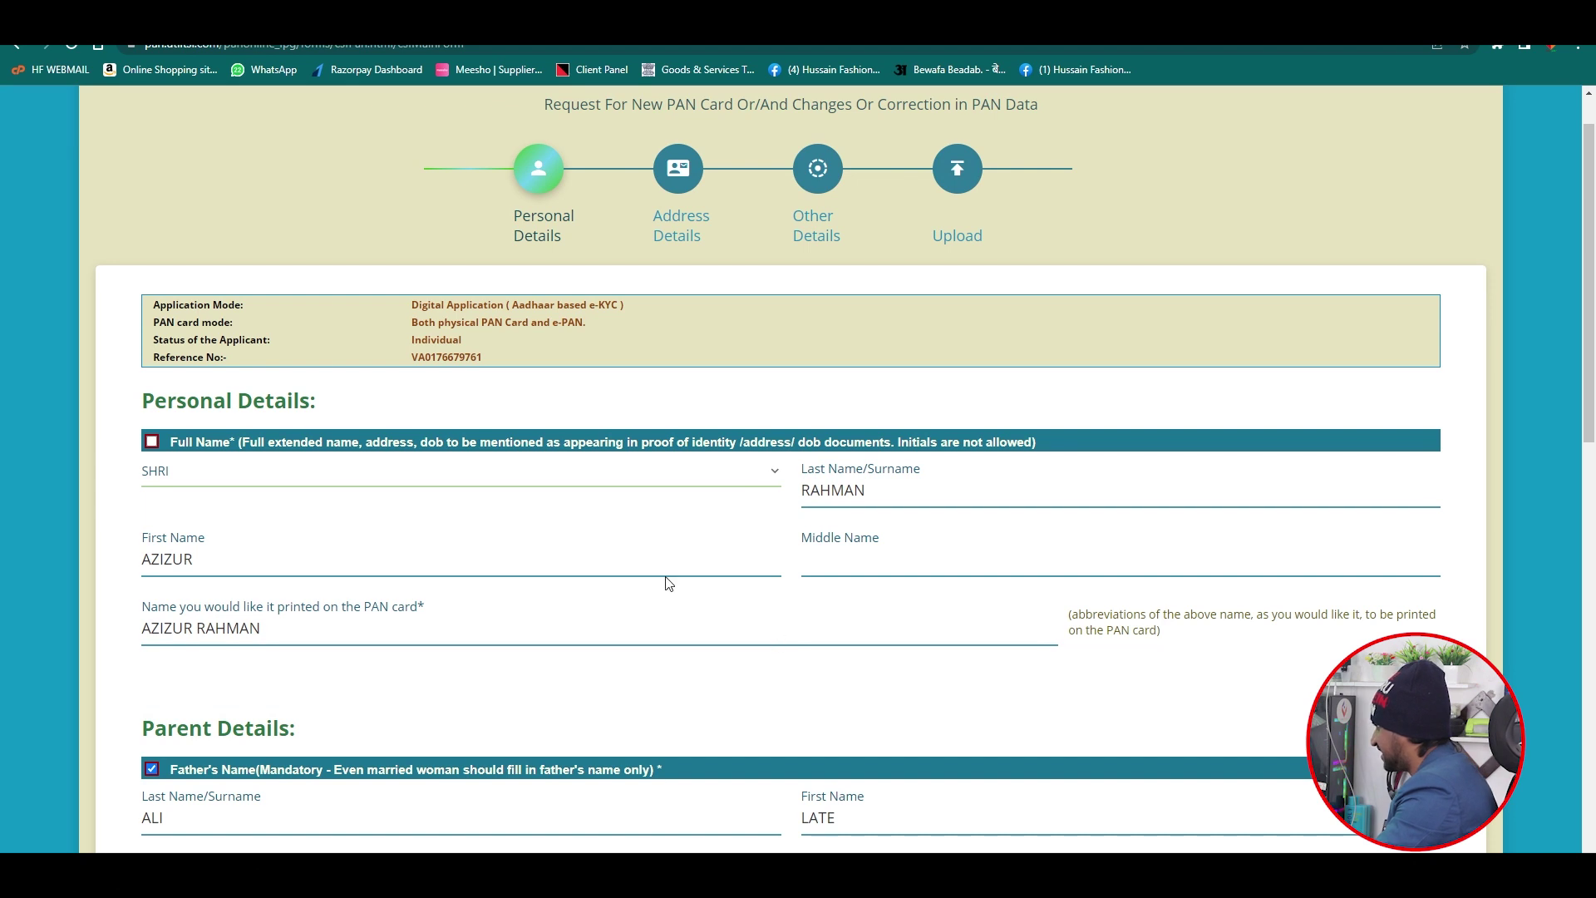
{"action": "scroll", "coordinate": [799, 389], "scroll_direction": "down", "scroll_amount": 10}
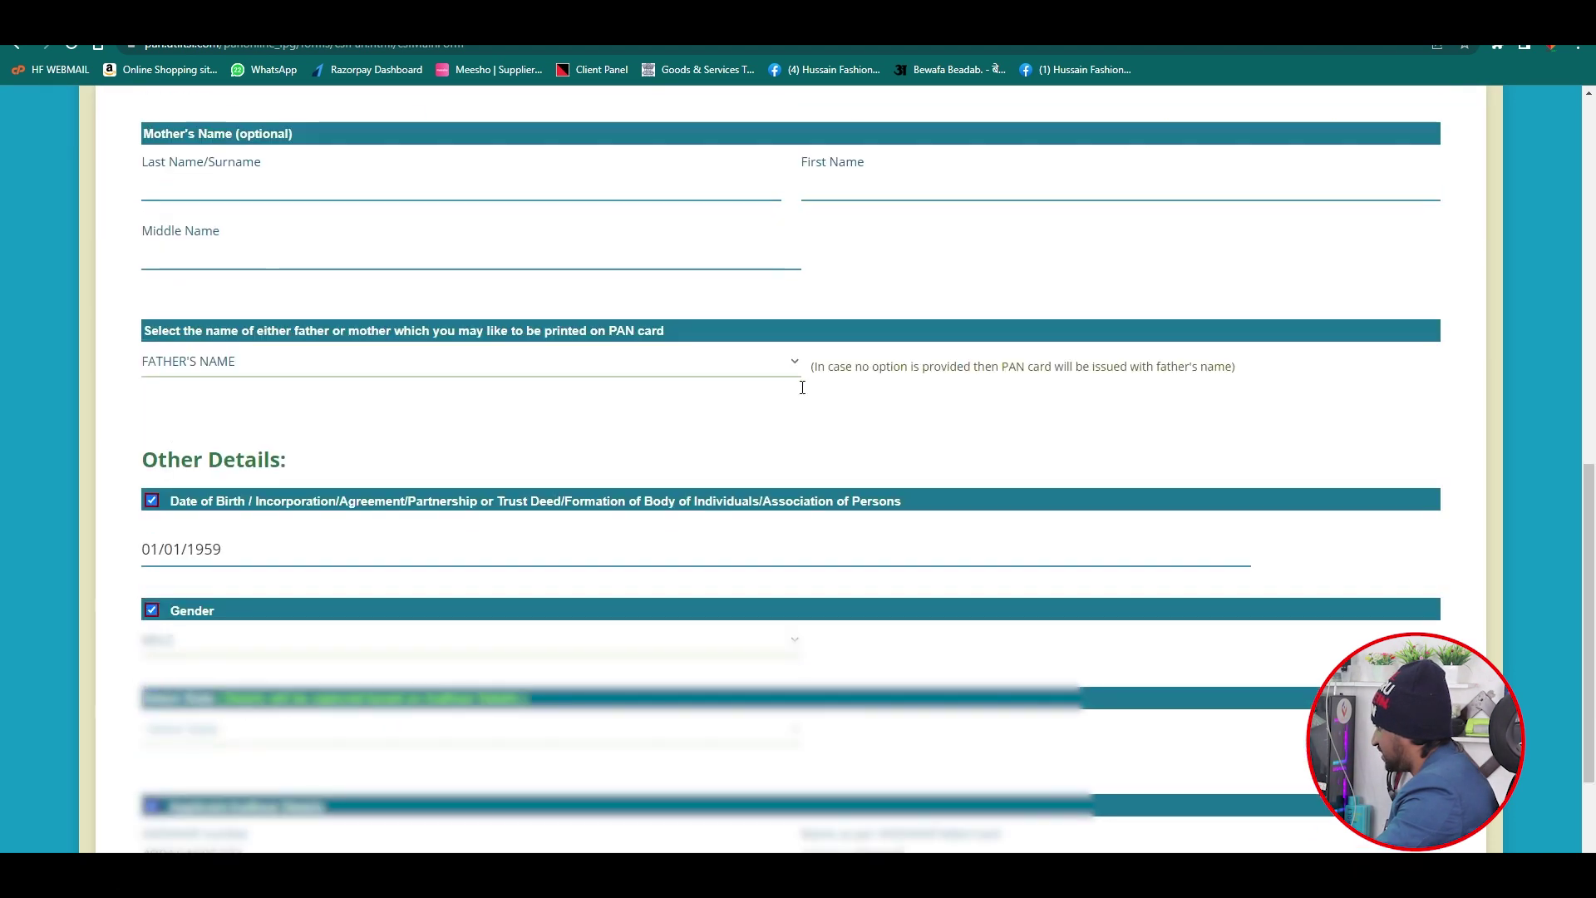
{"action": "scroll", "coordinate": [802, 388], "scroll_direction": "down", "scroll_amount": 2}
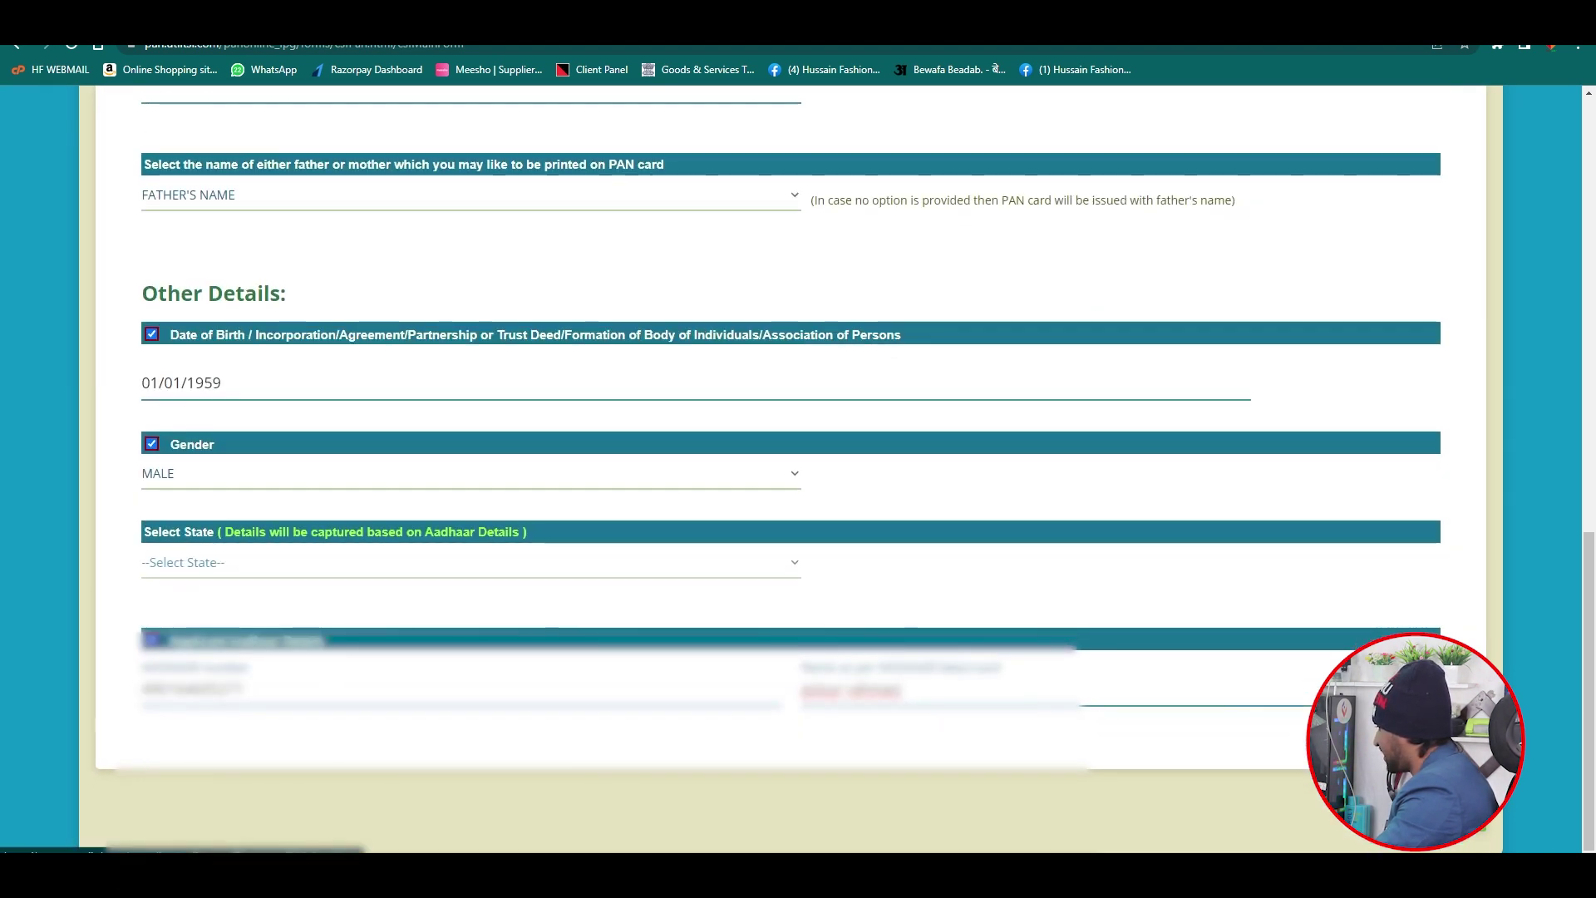
{"action": "scroll", "coordinate": [789, 466], "scroll_direction": "up", "scroll_amount": 15}
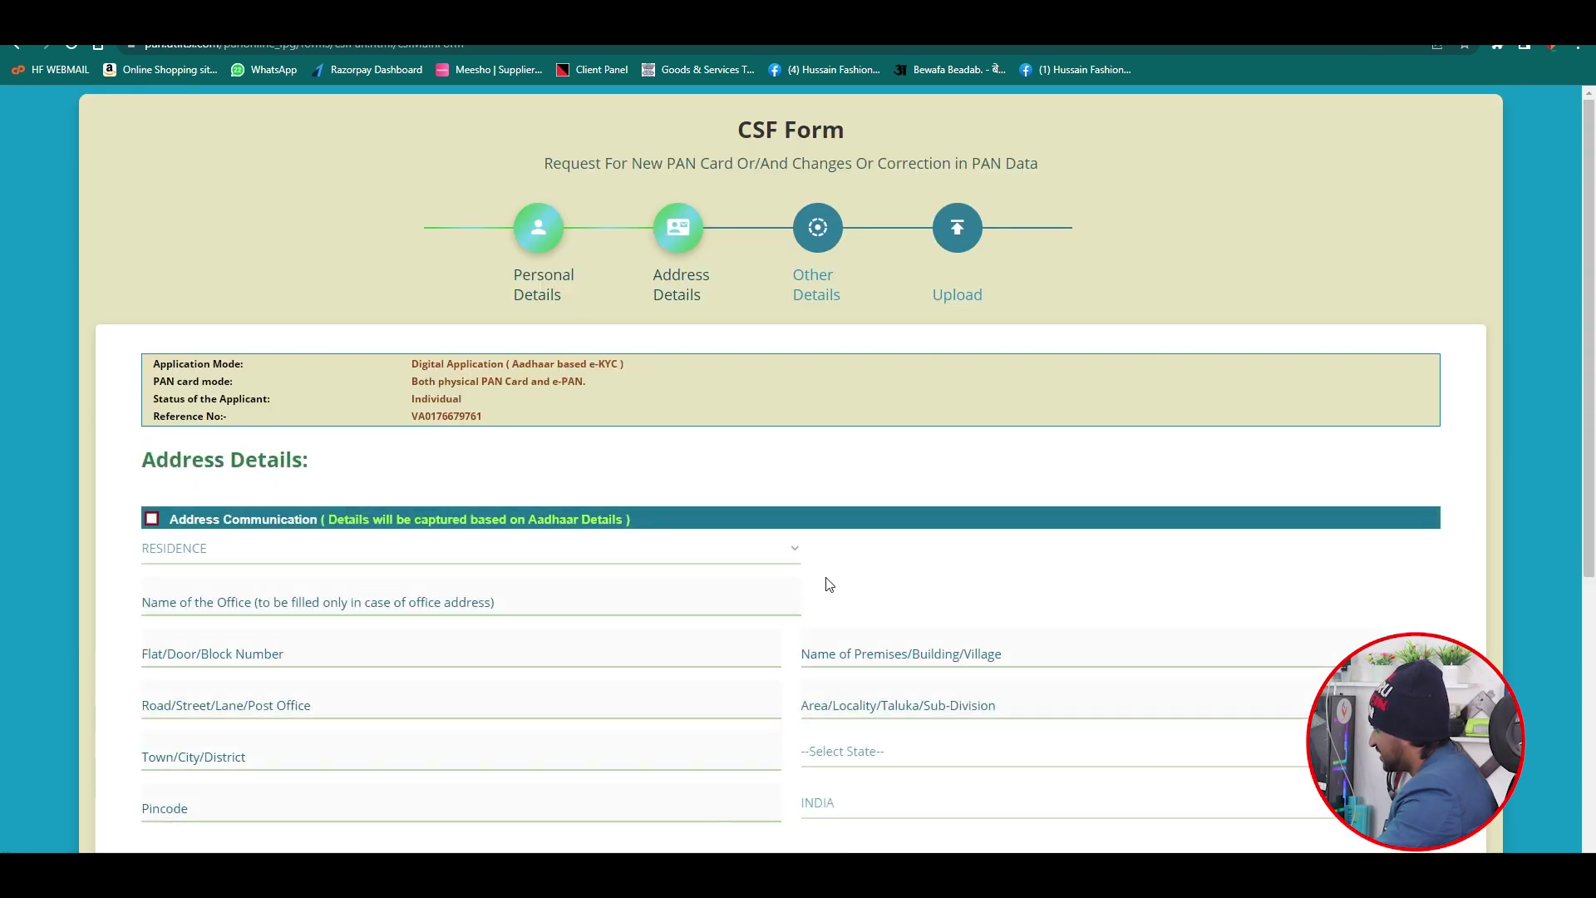
Step: Tick contact details for correction, set ISD code INDIA, enter the mobile number, and continue
{"action": "scroll", "coordinate": [827, 586], "scroll_direction": "down", "scroll_amount": 2}
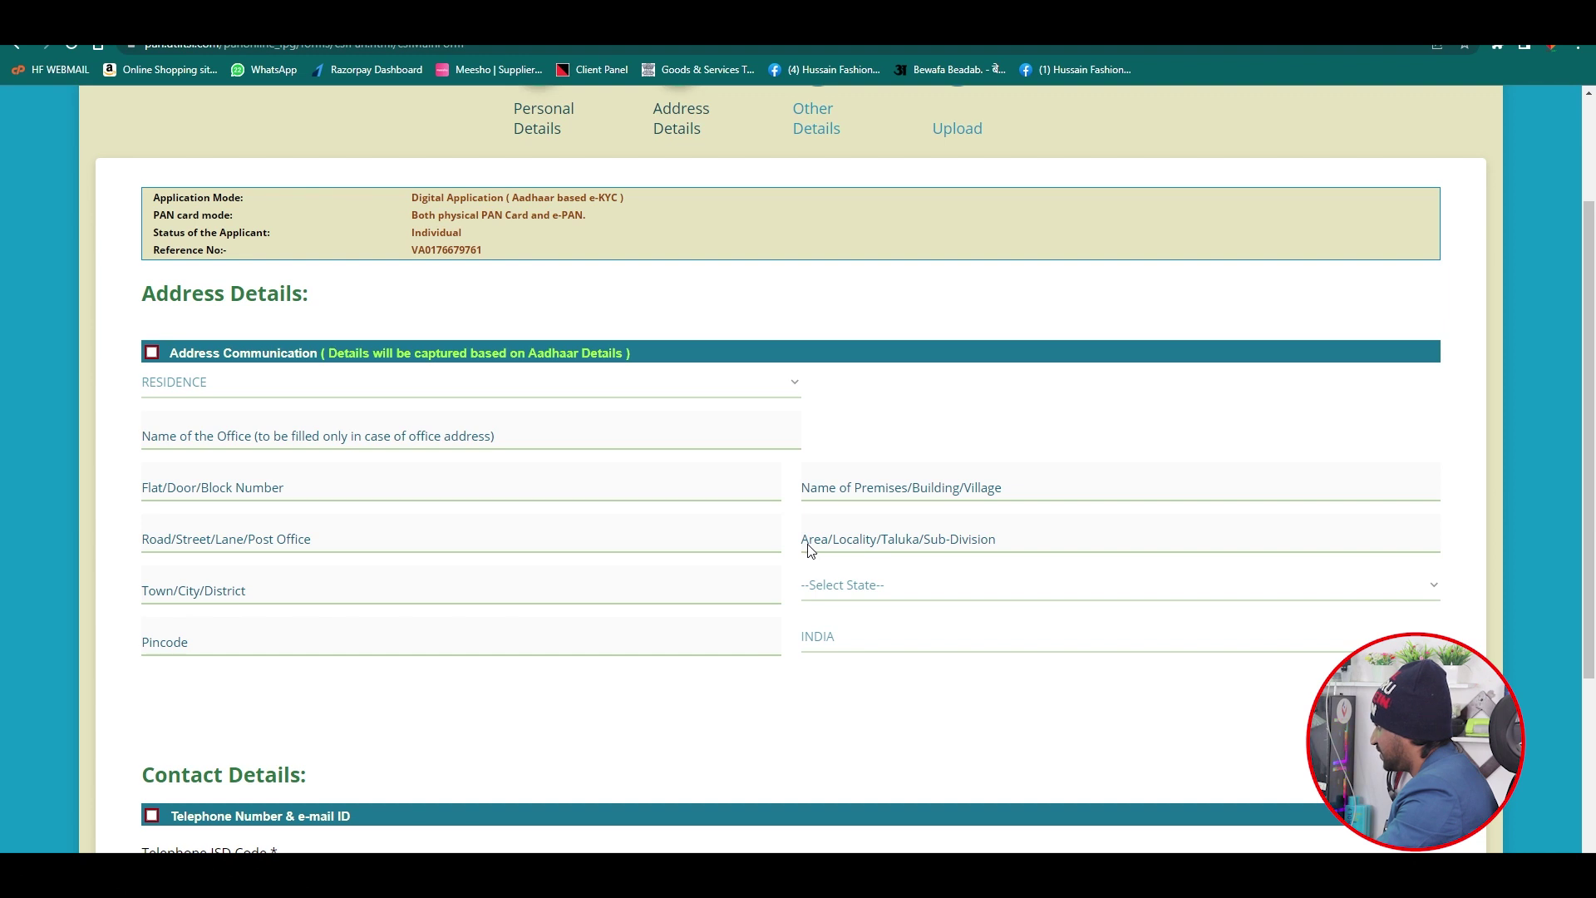
{"action": "scroll", "coordinate": [808, 548], "scroll_direction": "down", "scroll_amount": 3}
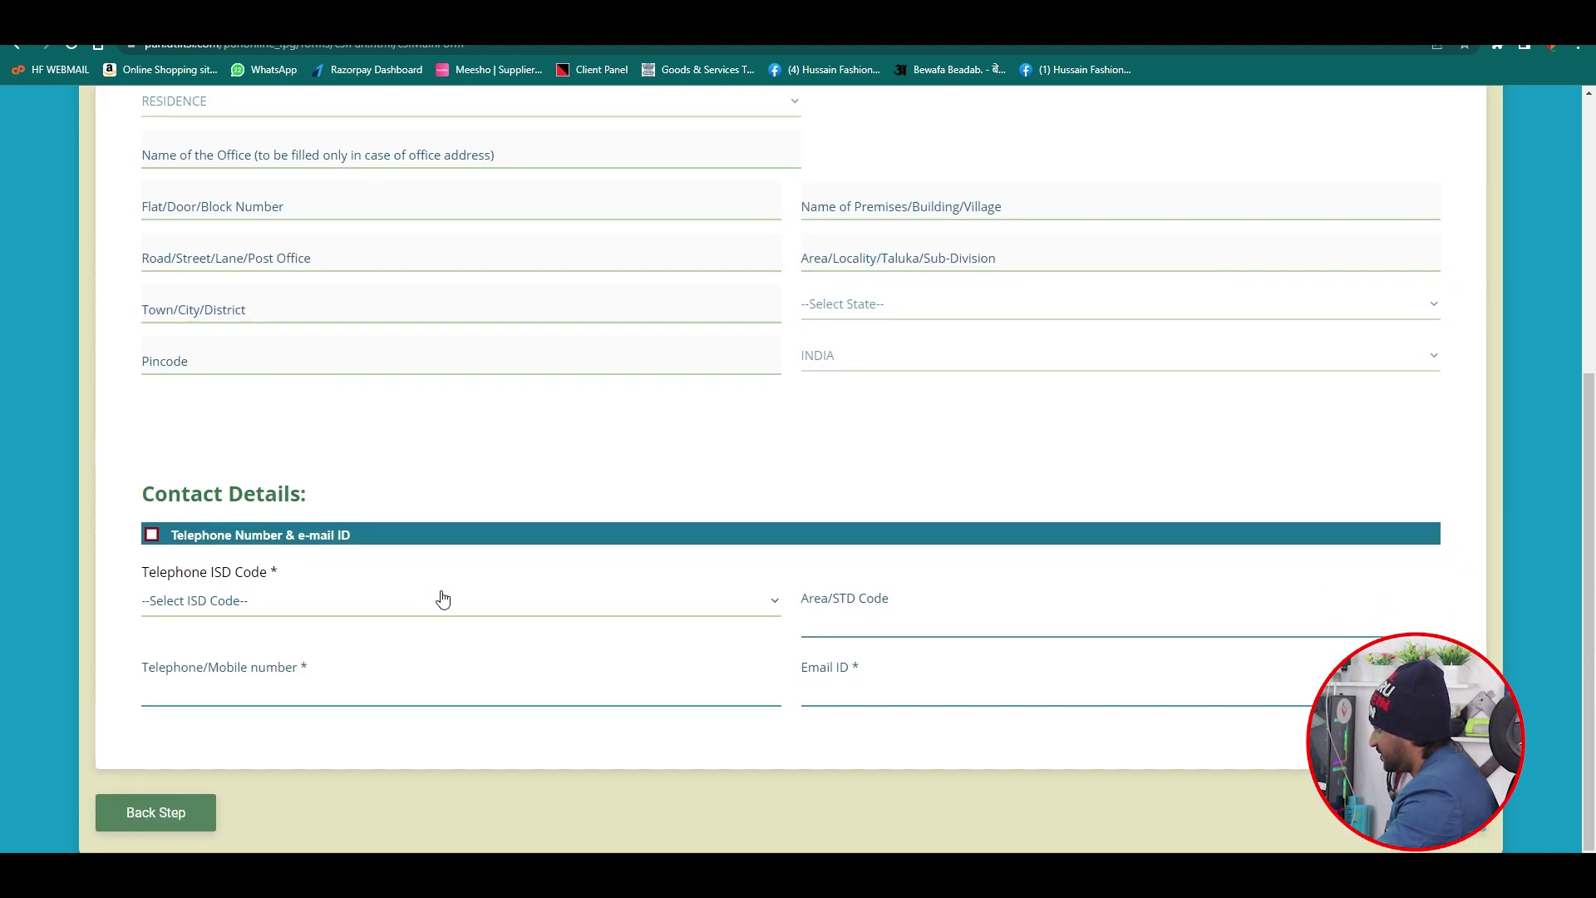
{"action": "left_click", "coordinate": [151, 536]}
{"action": "left_click", "coordinate": [507, 611]}
{"action": "left_click", "coordinate": [281, 580]}
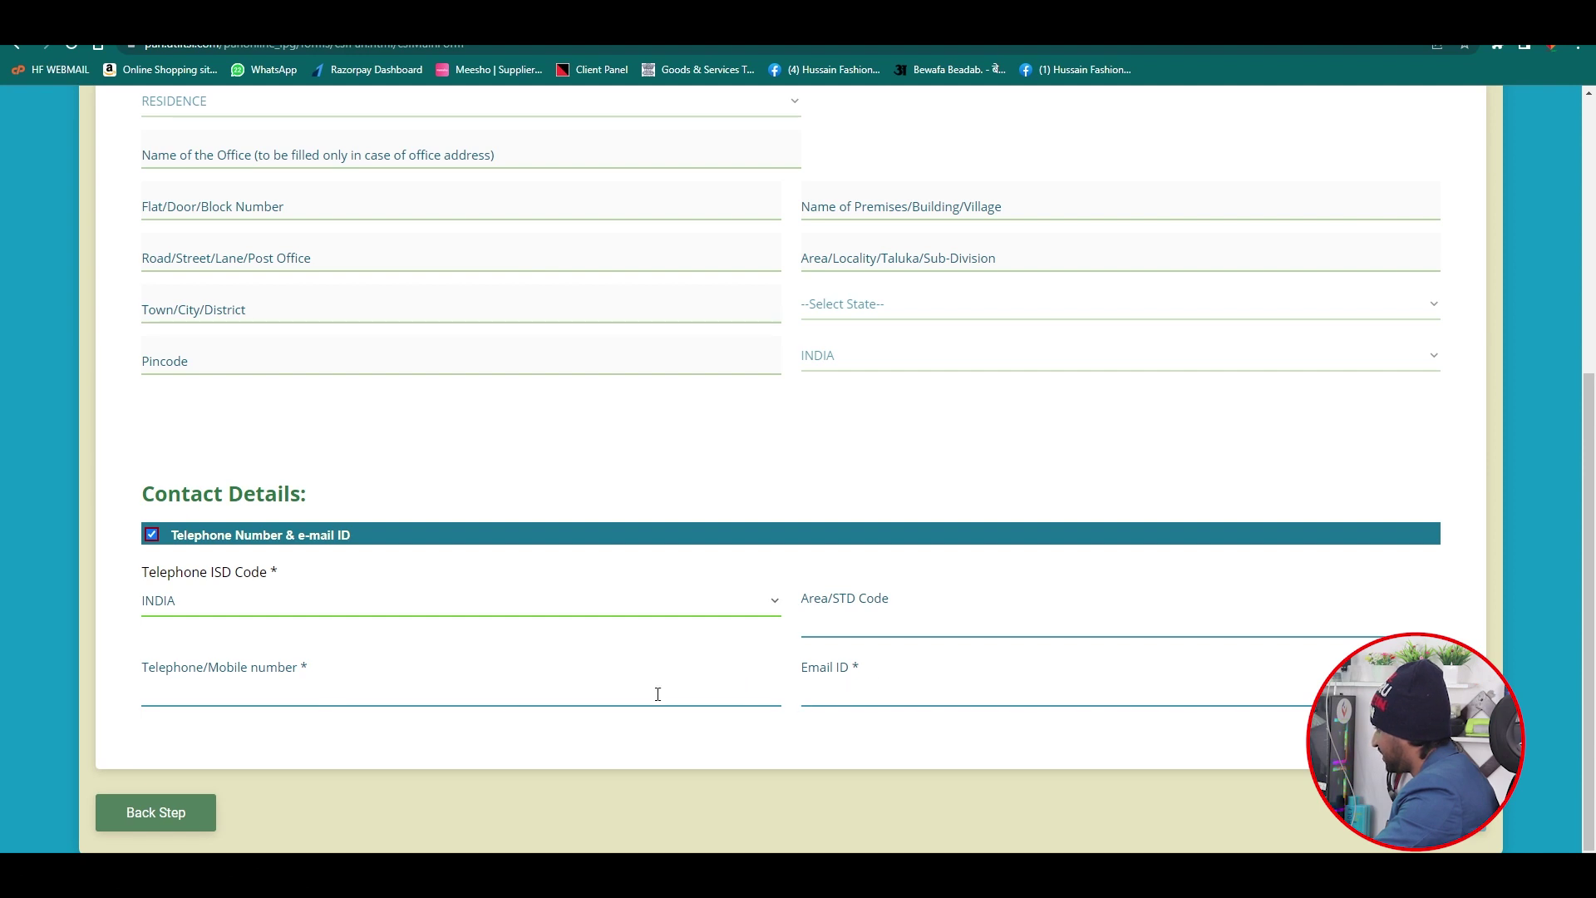
{"action": "left_click", "coordinate": [507, 697]}
{"action": "type", "text": "76"}
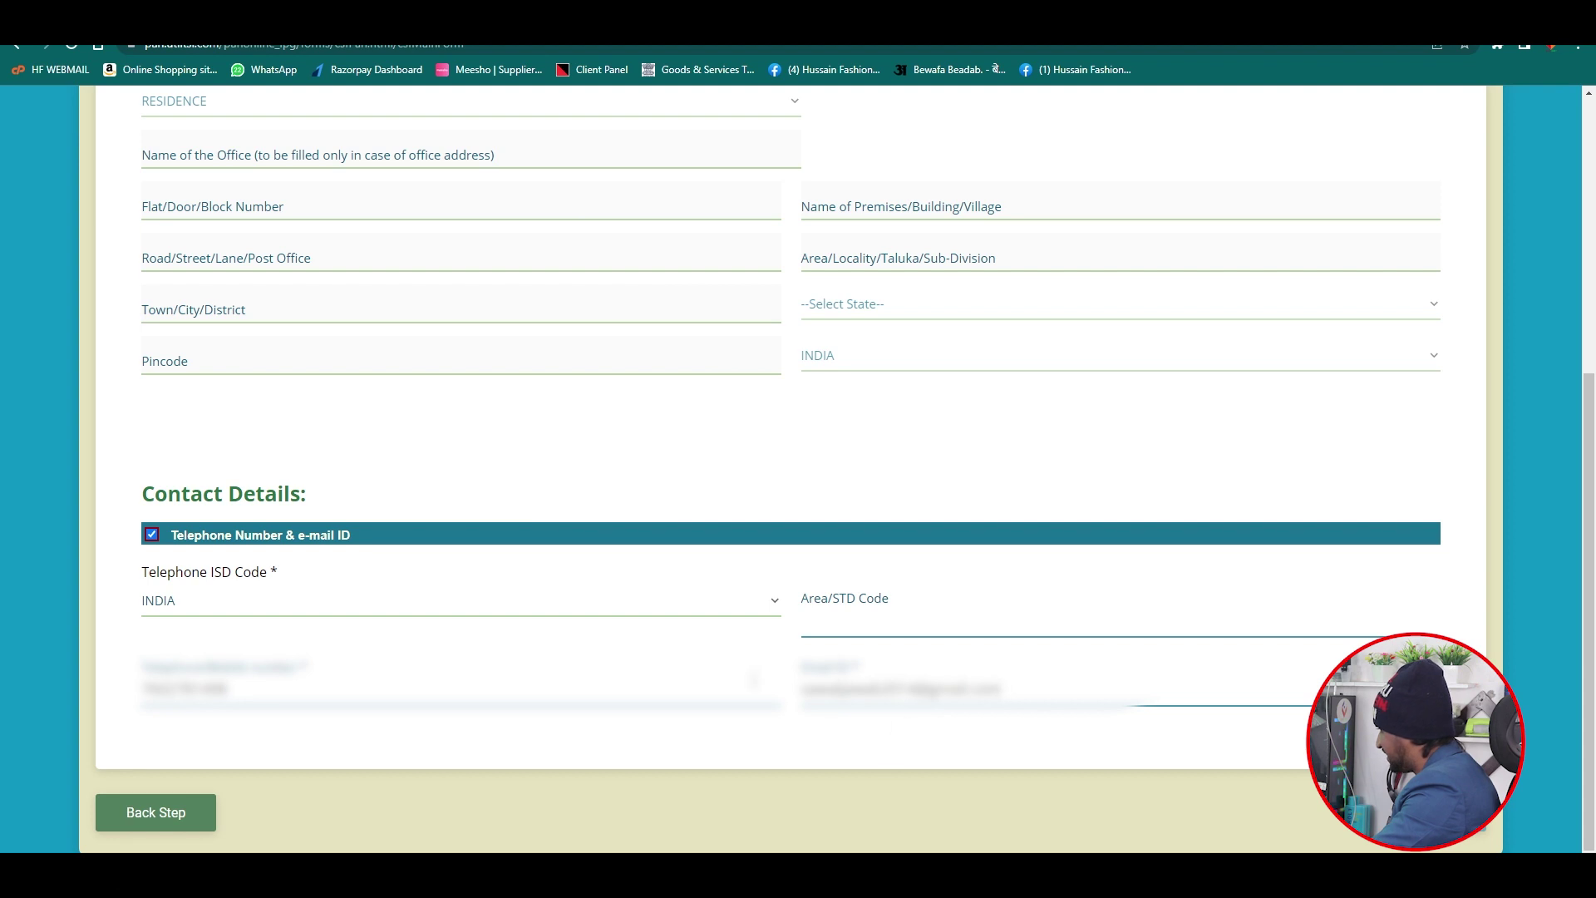
{"action": "left_click", "coordinate": [763, 515]}
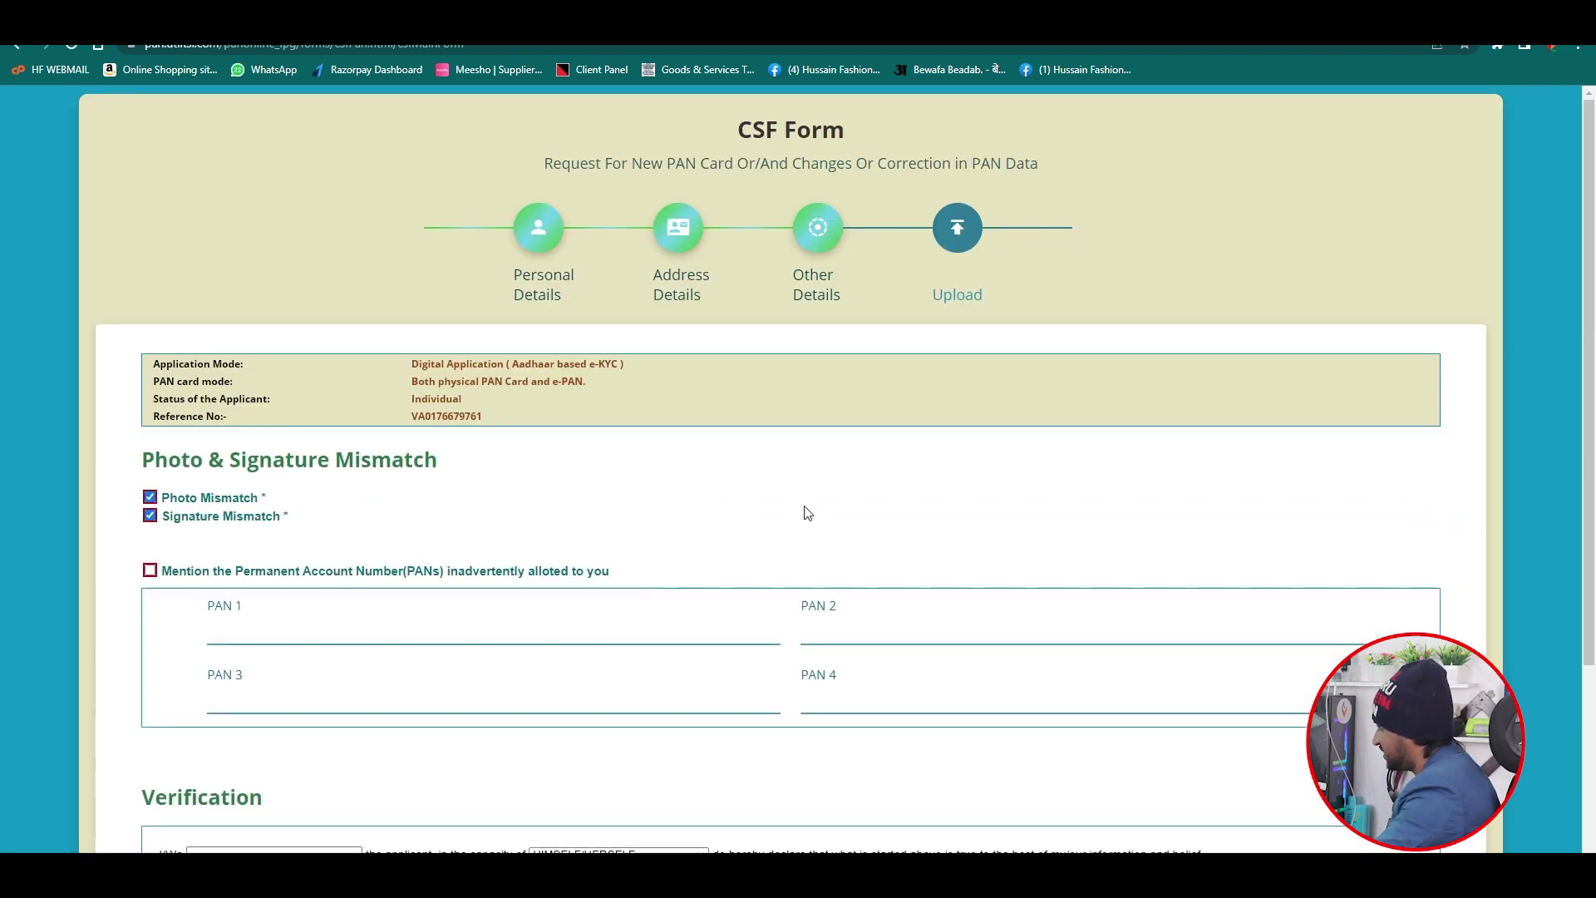
Step: Tick, then withdraw, the inadvertently allotted extra PANs option and dismiss the PAN warning
{"action": "scroll", "coordinate": [804, 513], "scroll_direction": "down", "scroll_amount": 2}
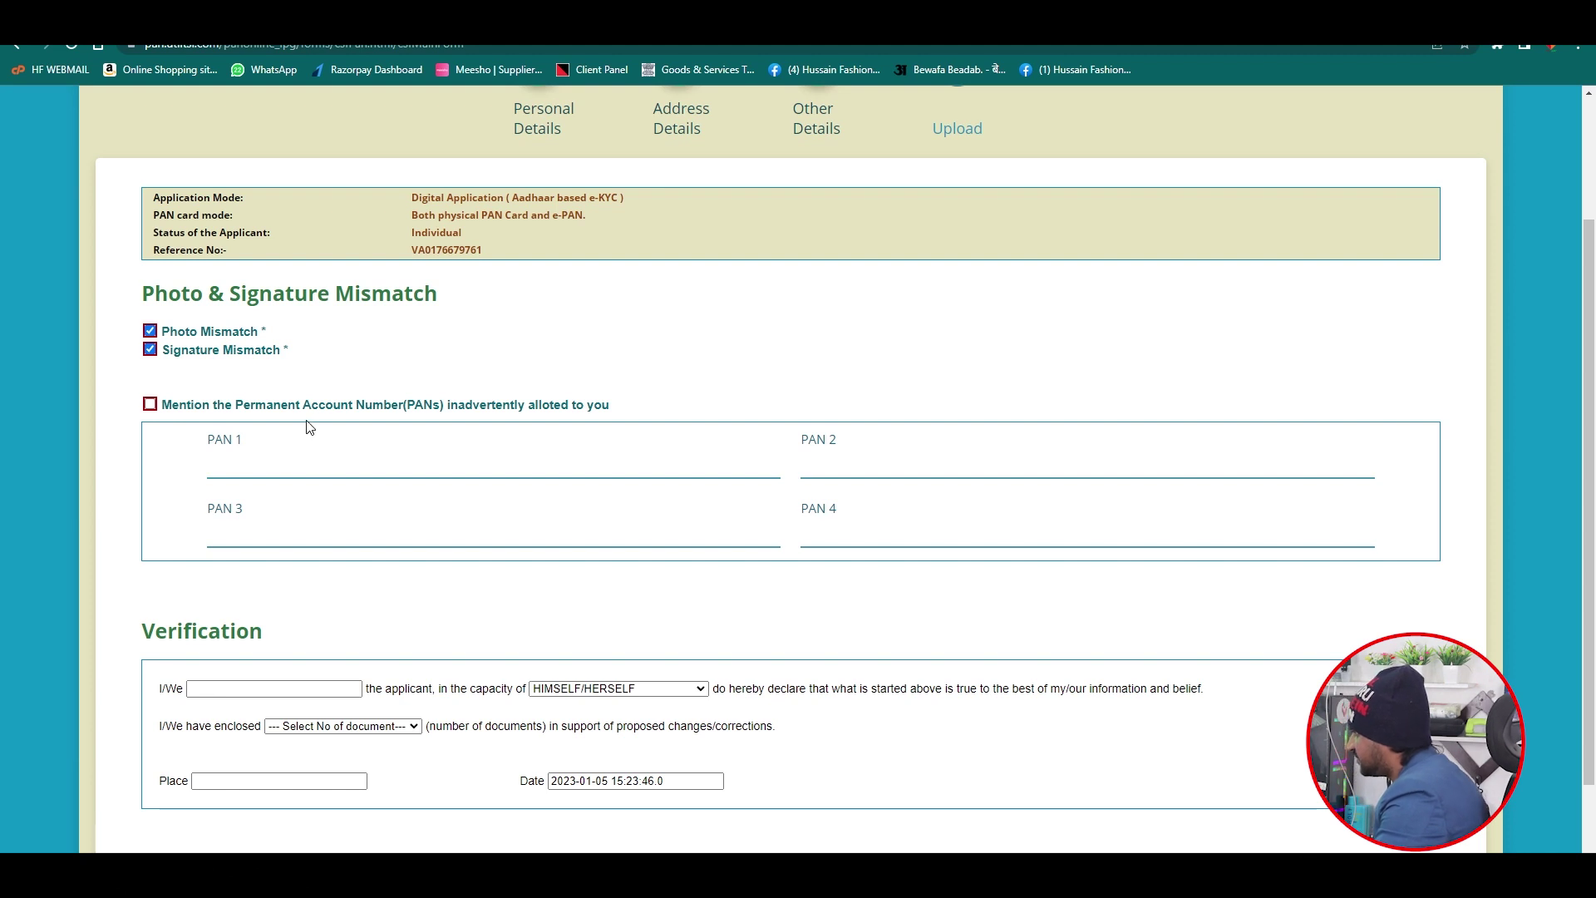
{"action": "left_click", "coordinate": [451, 413]}
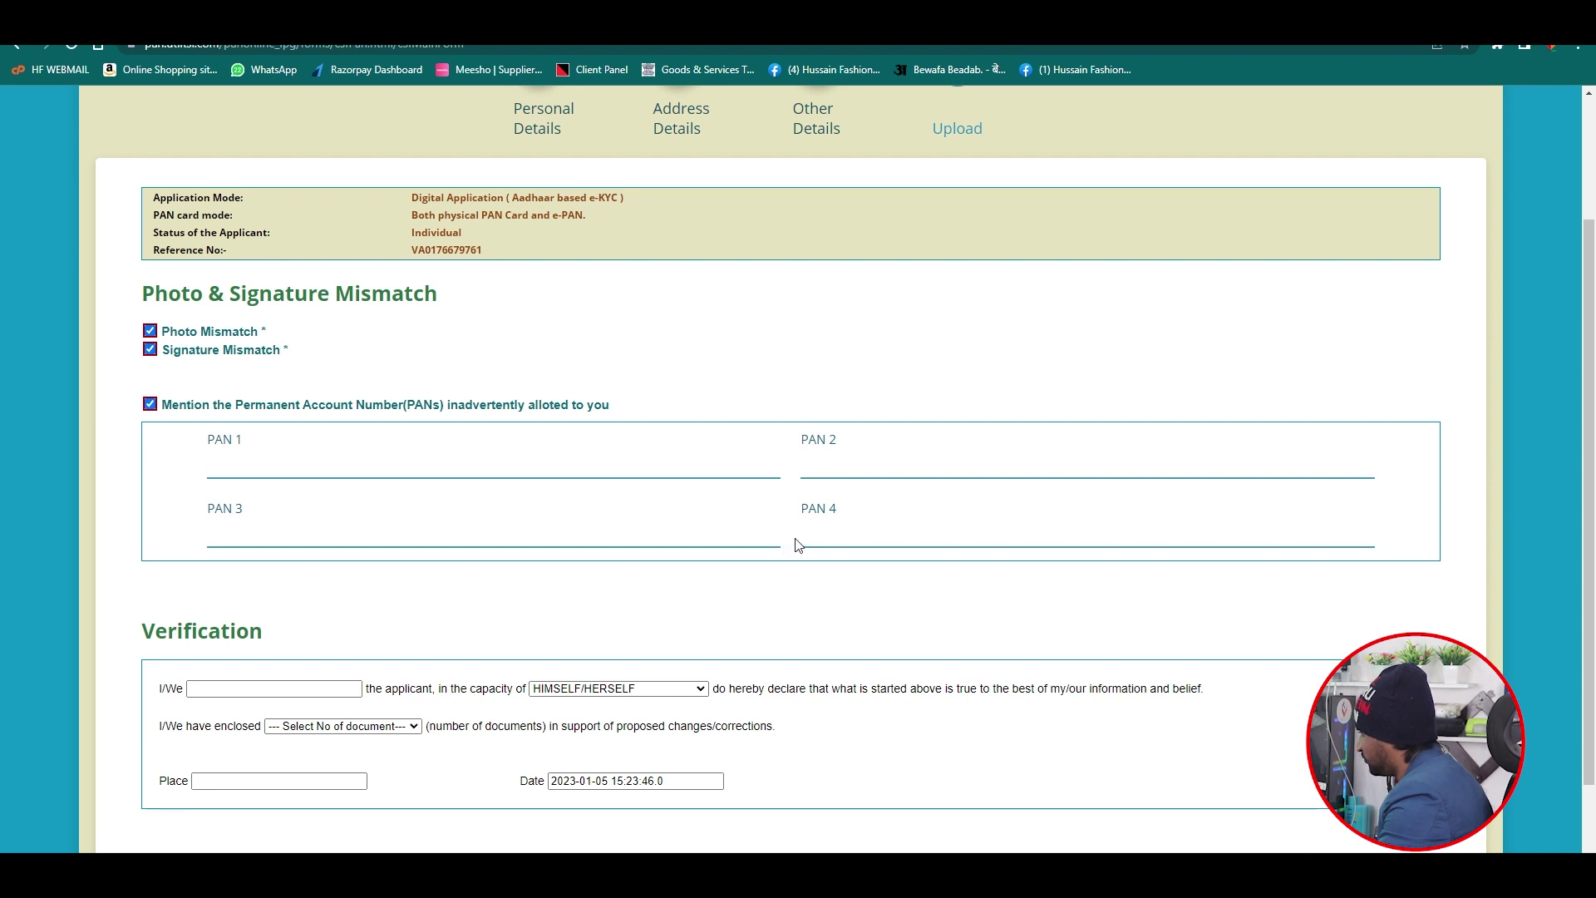
{"action": "scroll", "coordinate": [798, 544], "scroll_direction": "down", "scroll_amount": 1}
{"action": "left_click", "coordinate": [265, 379]}
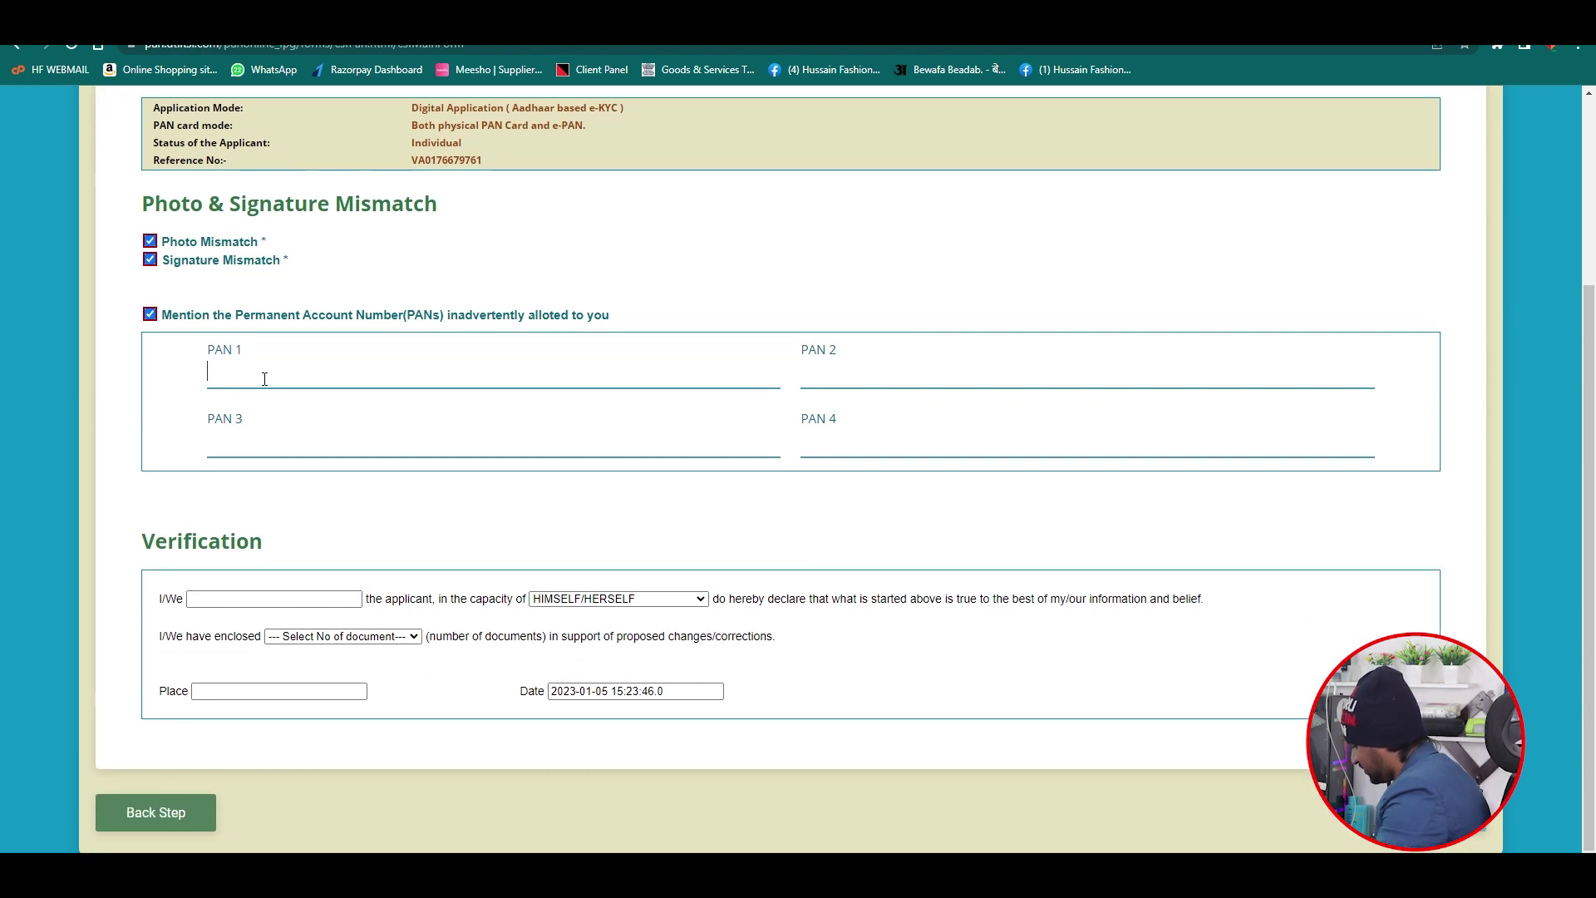
{"action": "type", "text": "CW"}
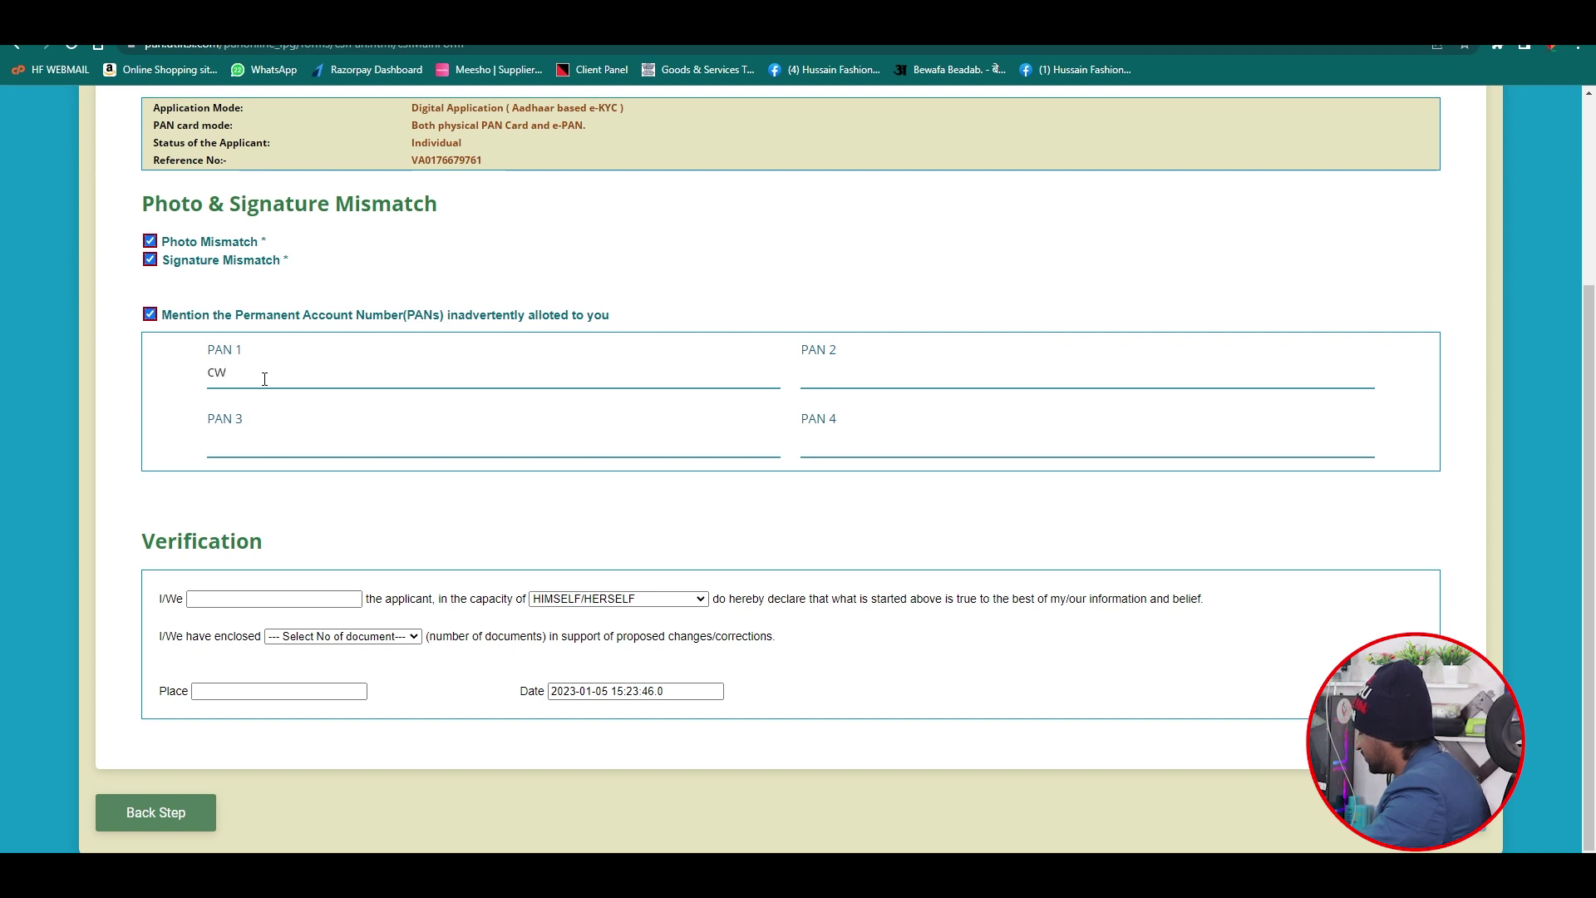
{"action": "key", "text": "BackSpace"}
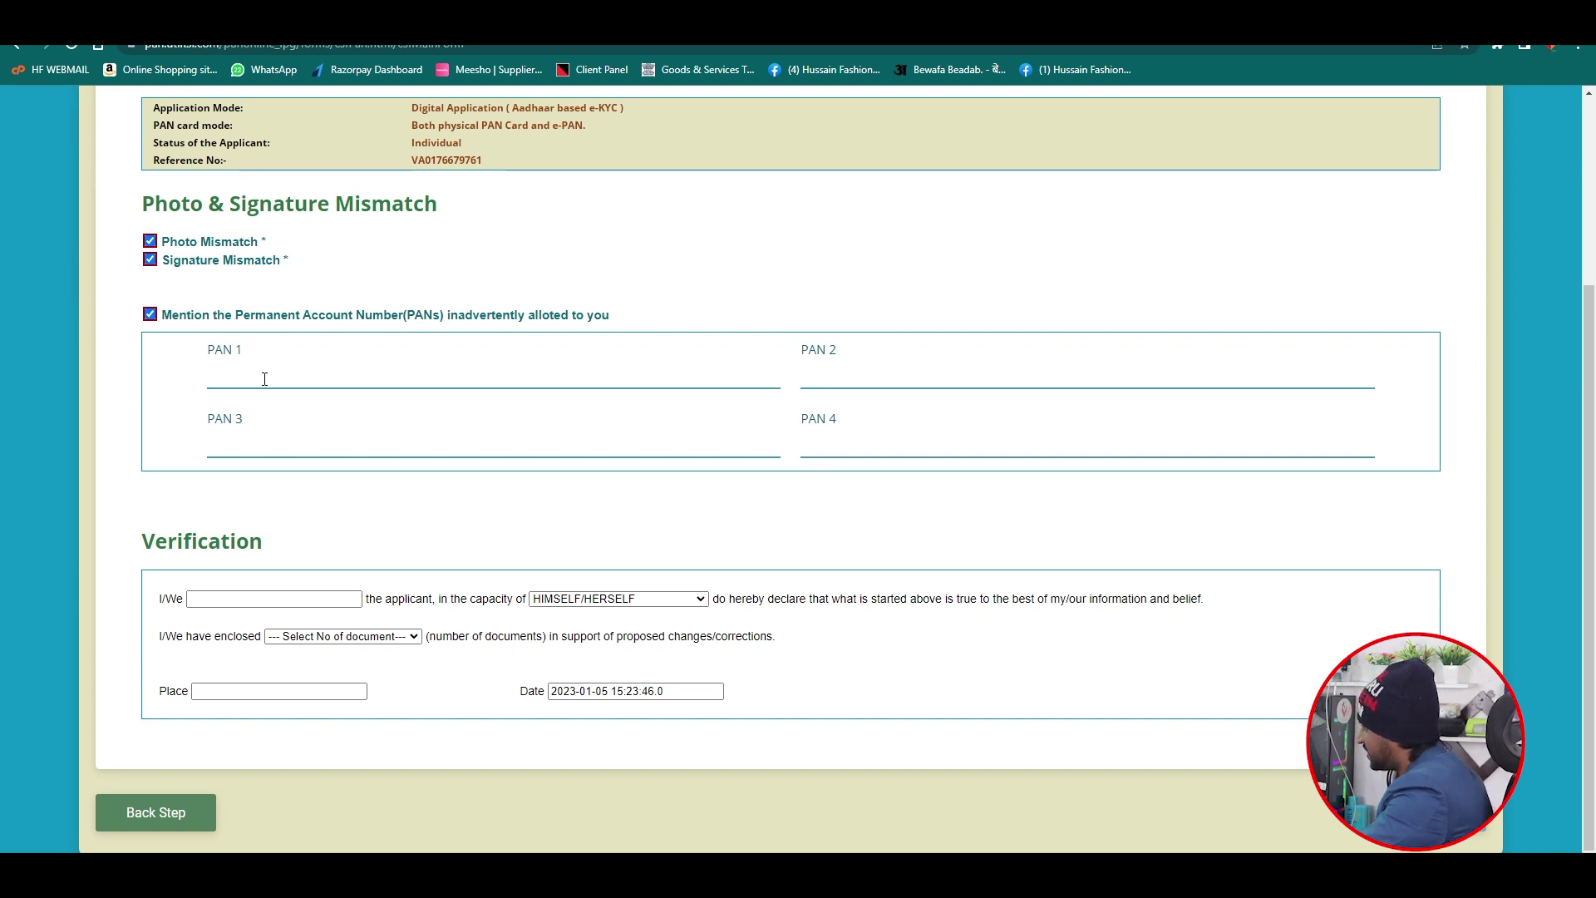
{"action": "left_click", "coordinate": [149, 314]}
{"action": "key", "text": "Return"}
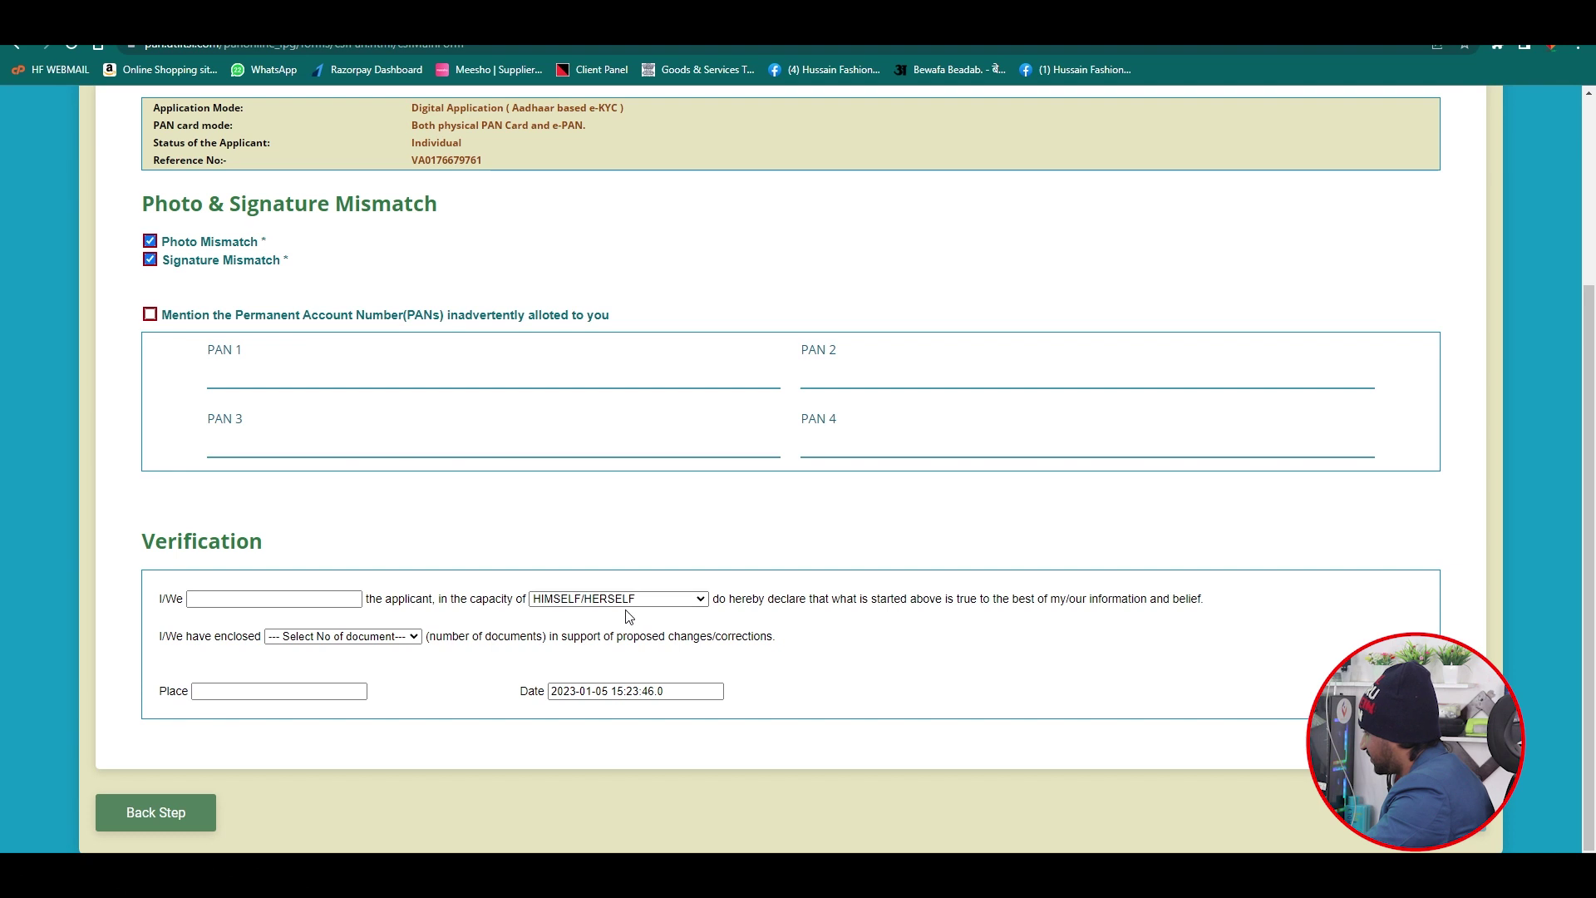
Step: Fill the declaration with the applicant's name, 1 enclosed document and place galgalia, then continue
{"action": "left_click", "coordinate": [309, 600]}
{"action": "type", "text": "AZIZUR RAHMAN"}
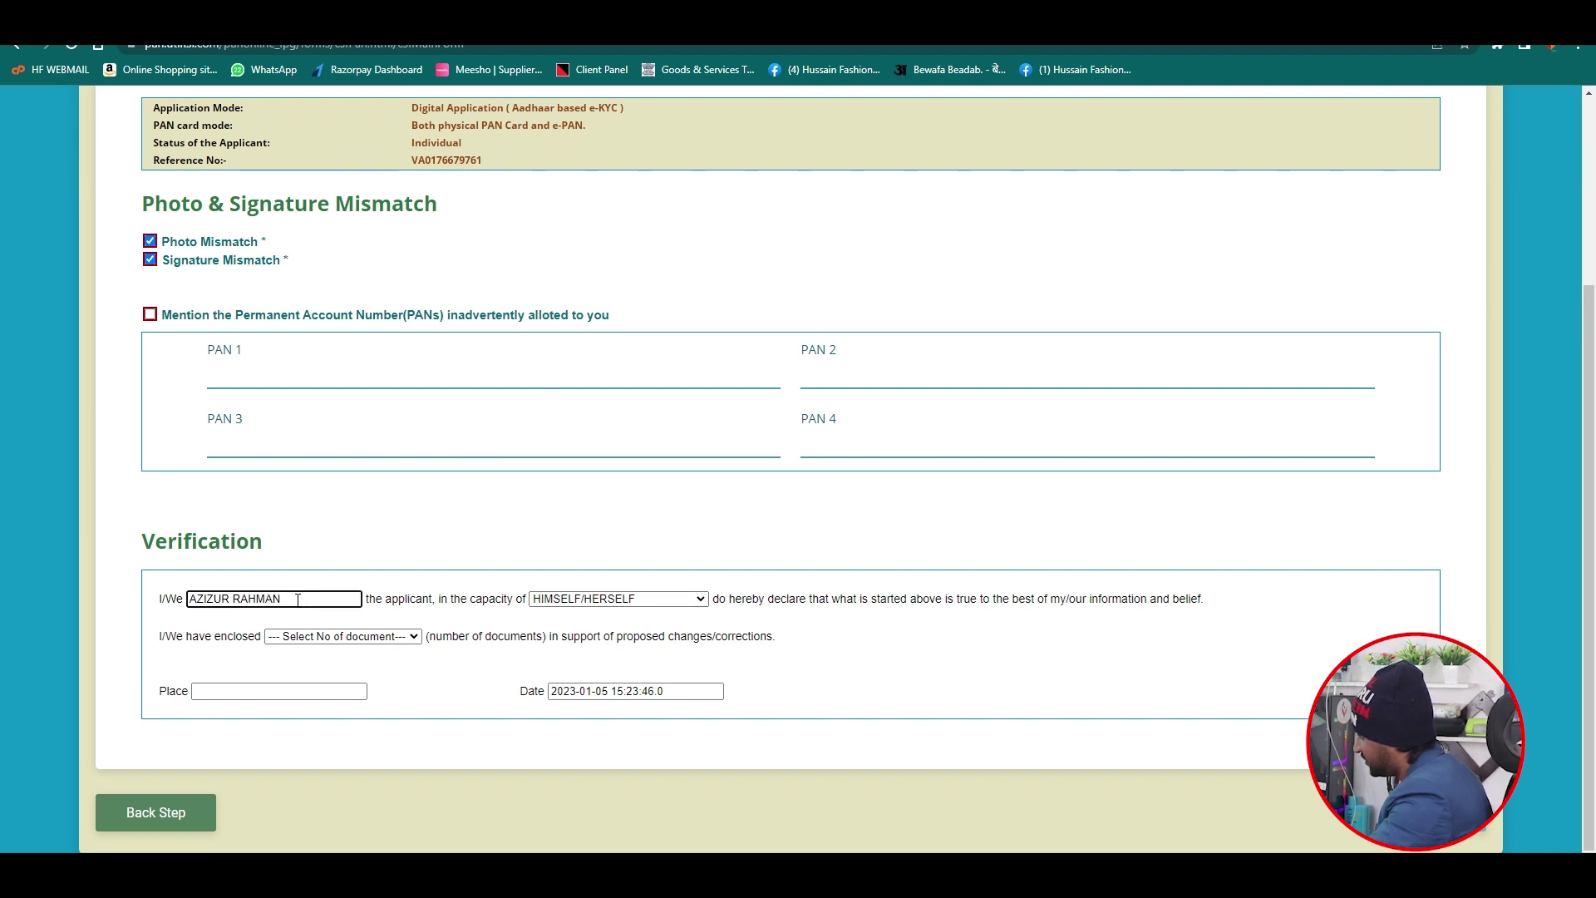
{"action": "left_click", "coordinate": [372, 640]}
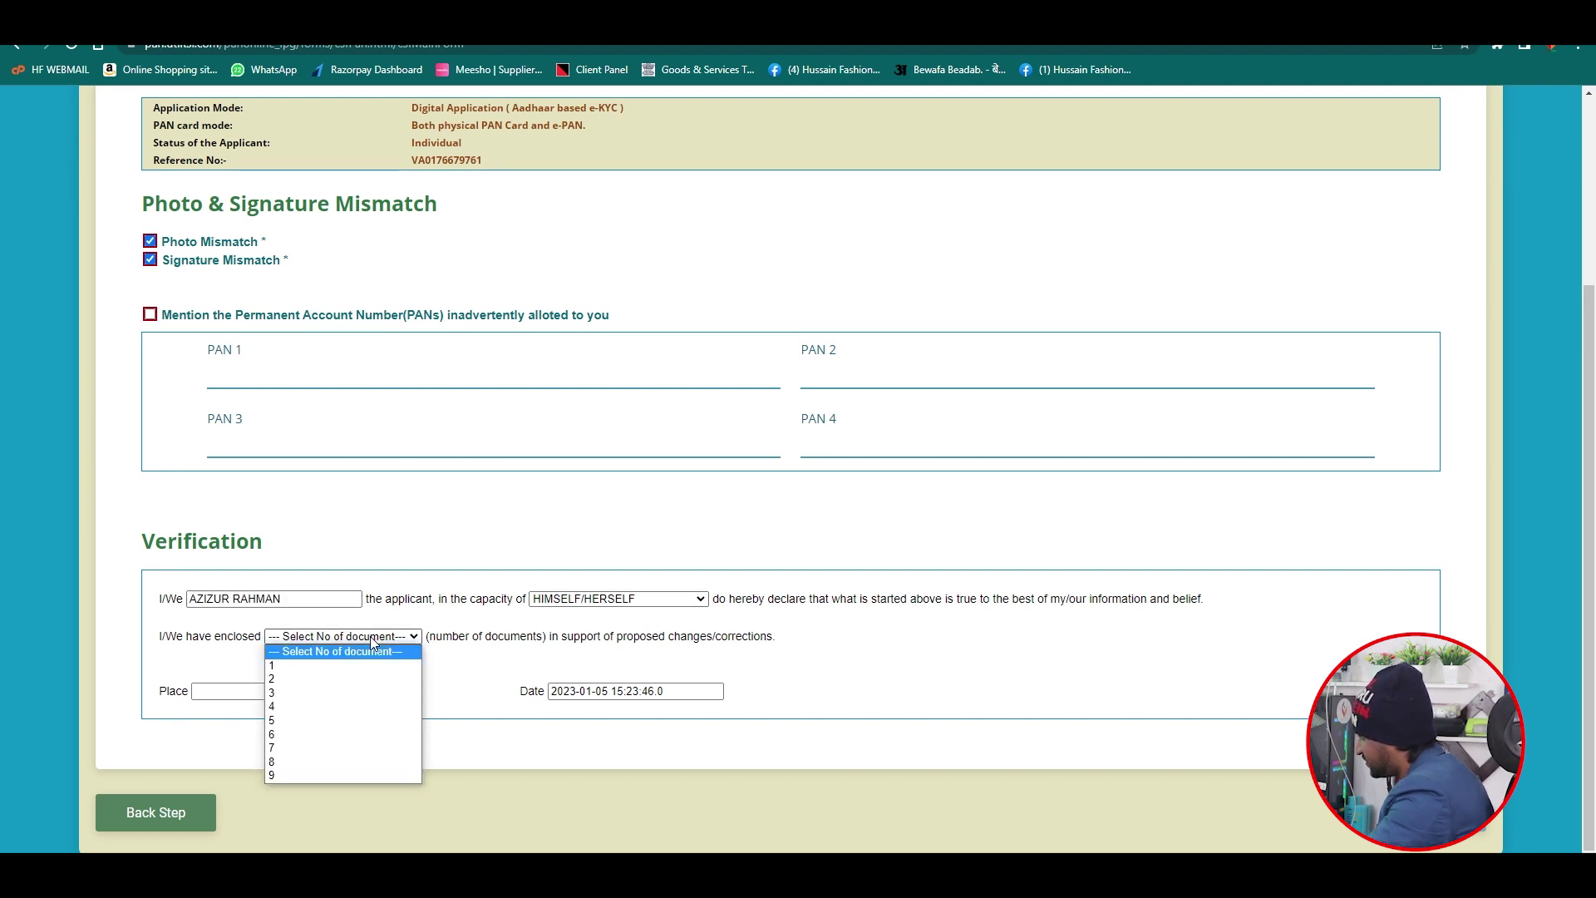
{"action": "left_click", "coordinate": [315, 666]}
{"action": "left_click", "coordinate": [294, 693]}
{"action": "type", "text": "galgalia"}
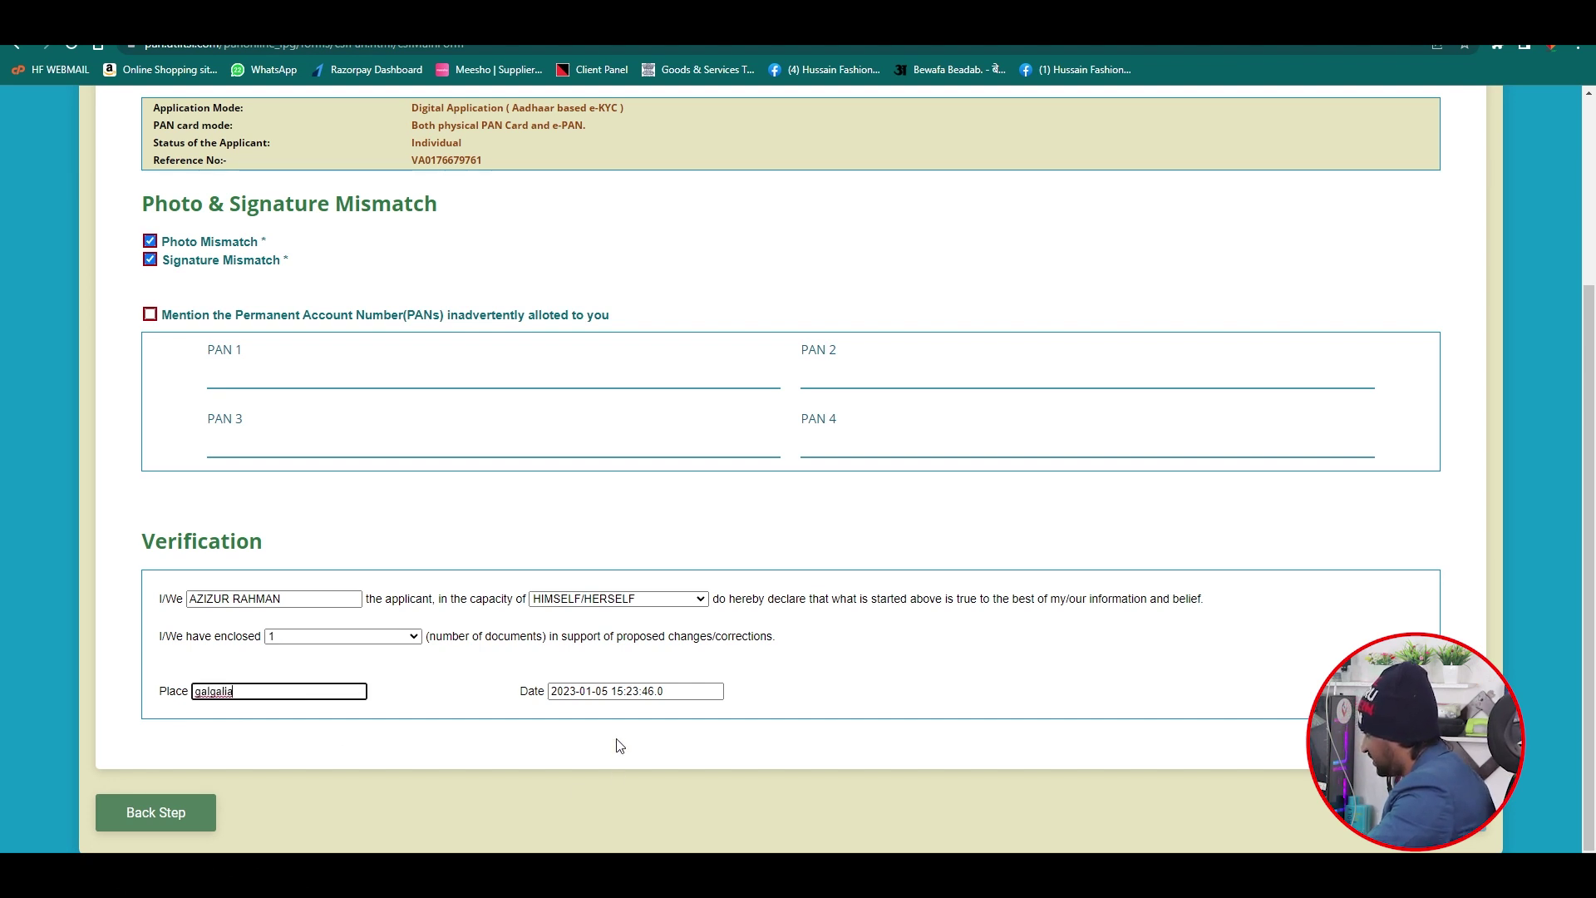
{"action": "key", "text": "Tab"}
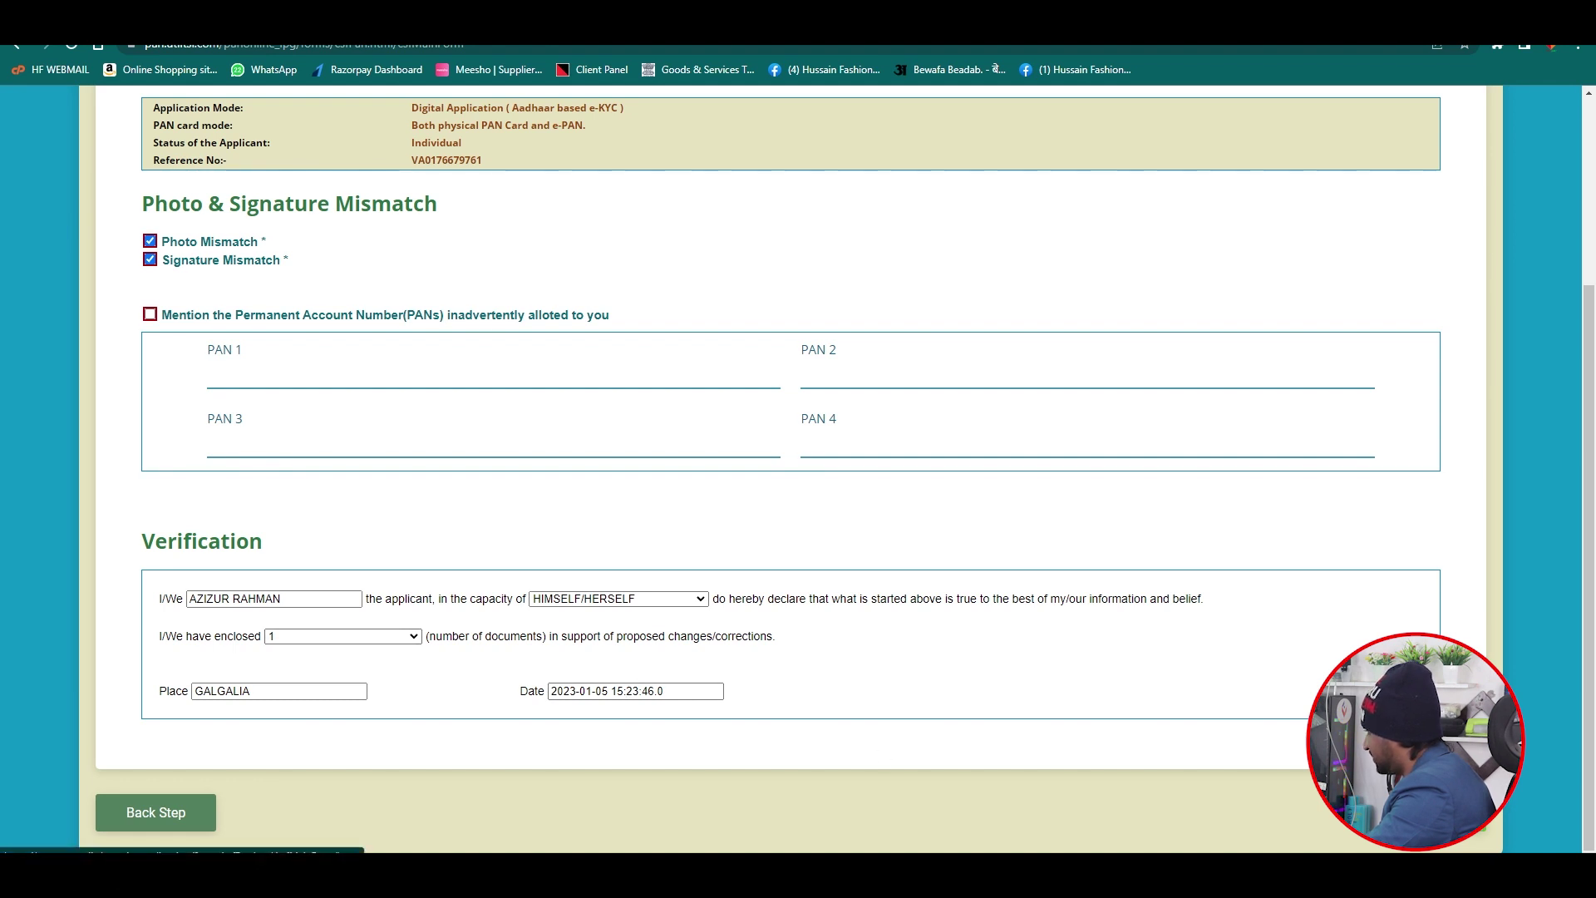
{"action": "left_click", "coordinate": [969, 663]}
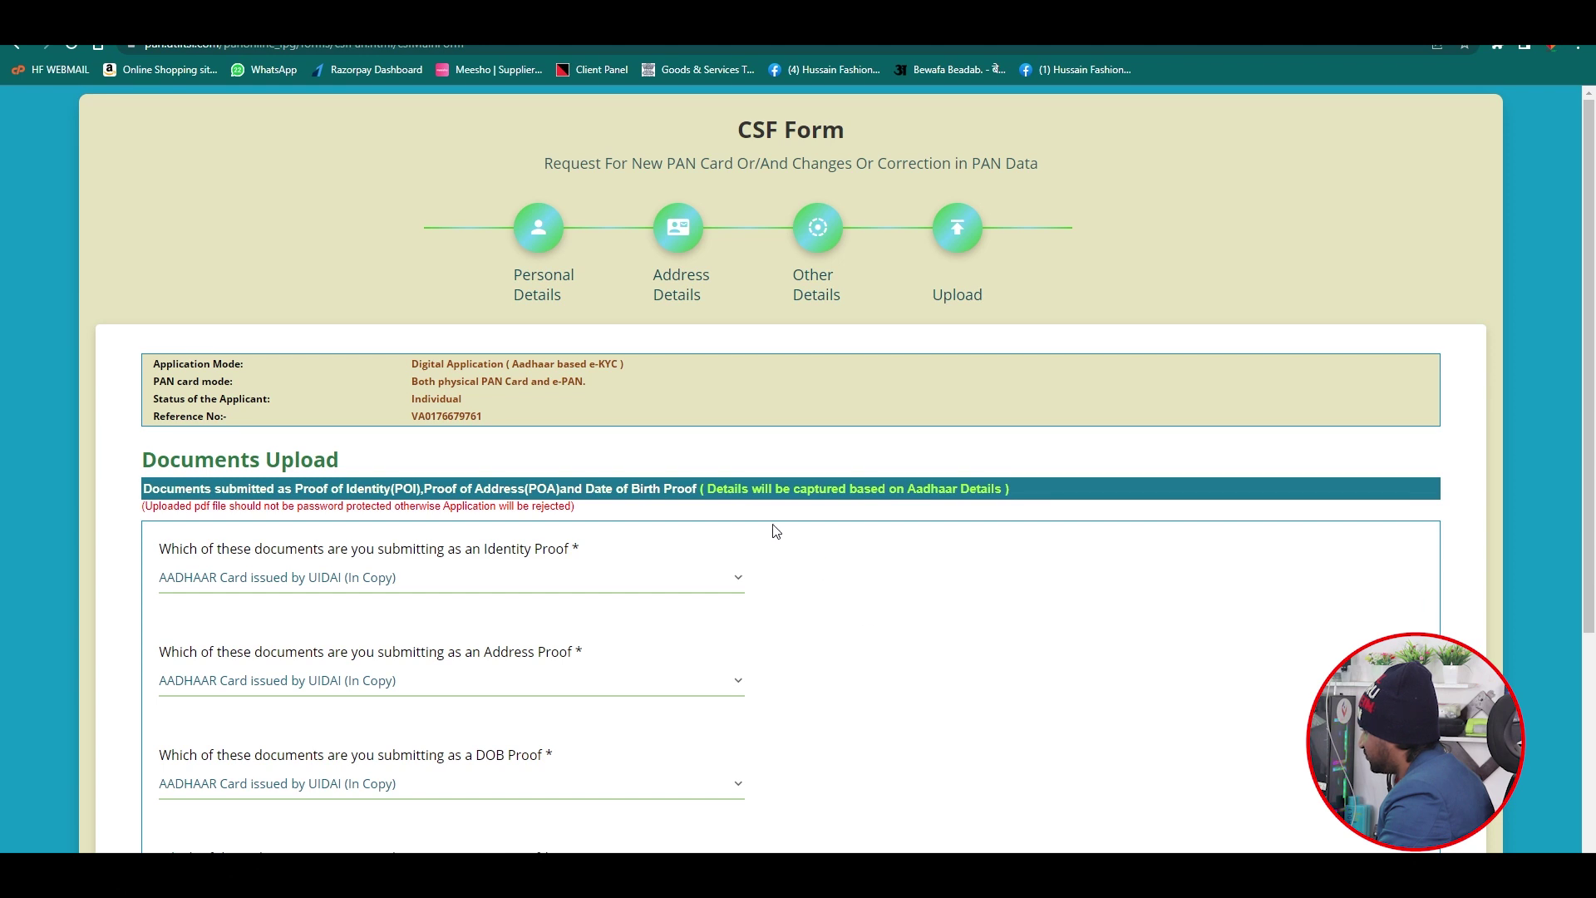
Step: Set PAN proof to Copy of PAN Card and father's name proof to Other document mentioning fathers name
{"action": "scroll", "coordinate": [831, 616], "scroll_direction": "down", "scroll_amount": 1}
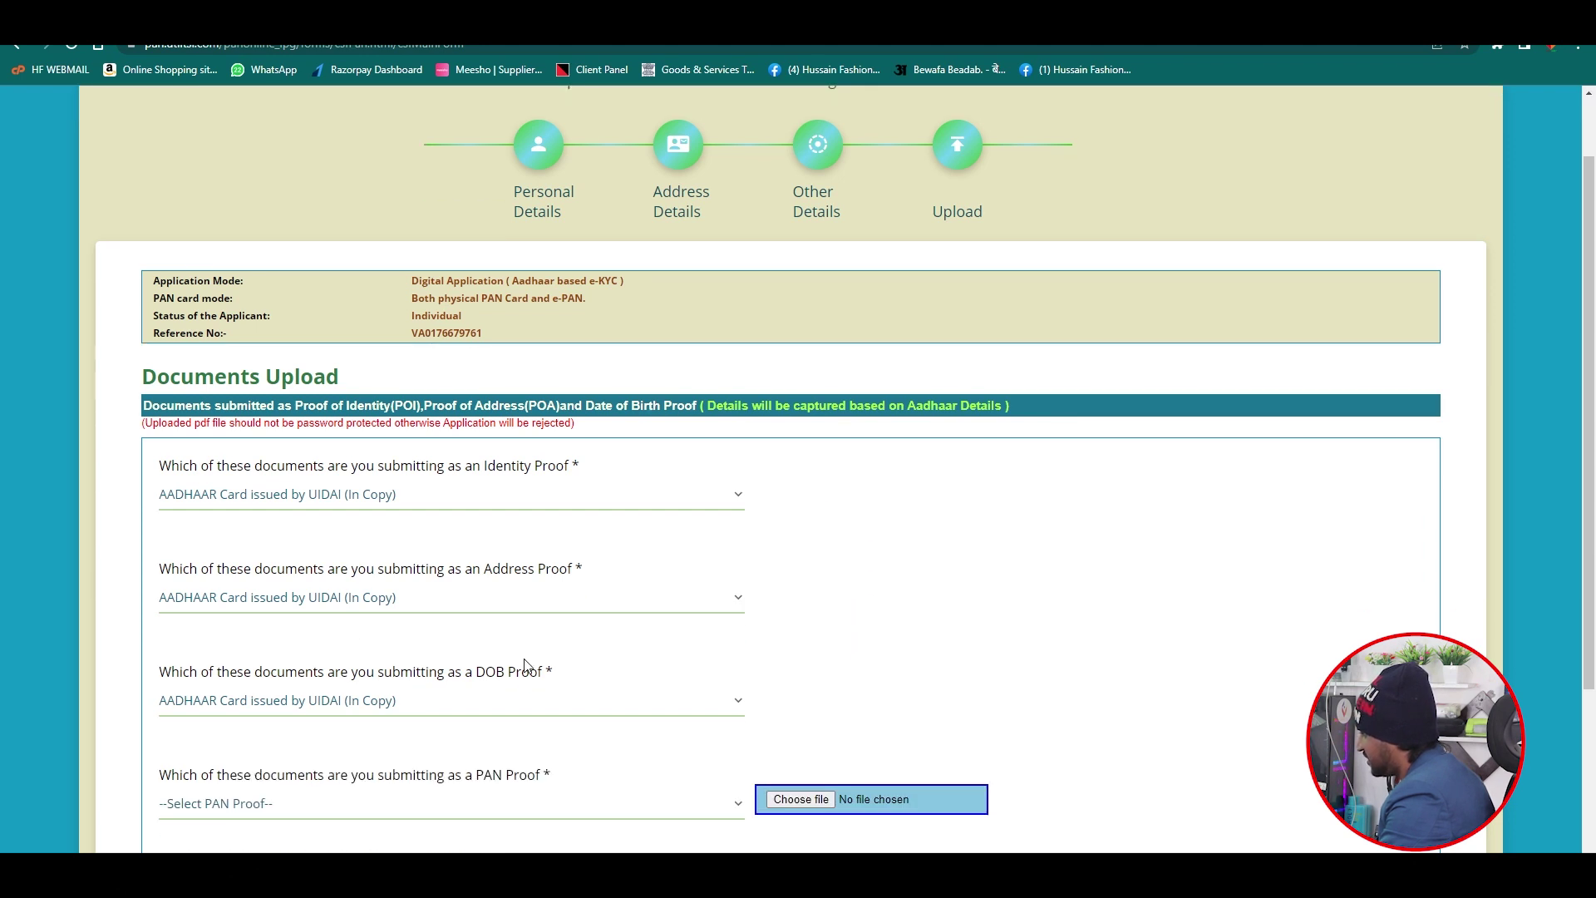
{"action": "scroll", "coordinate": [499, 665], "scroll_direction": "down", "scroll_amount": 3}
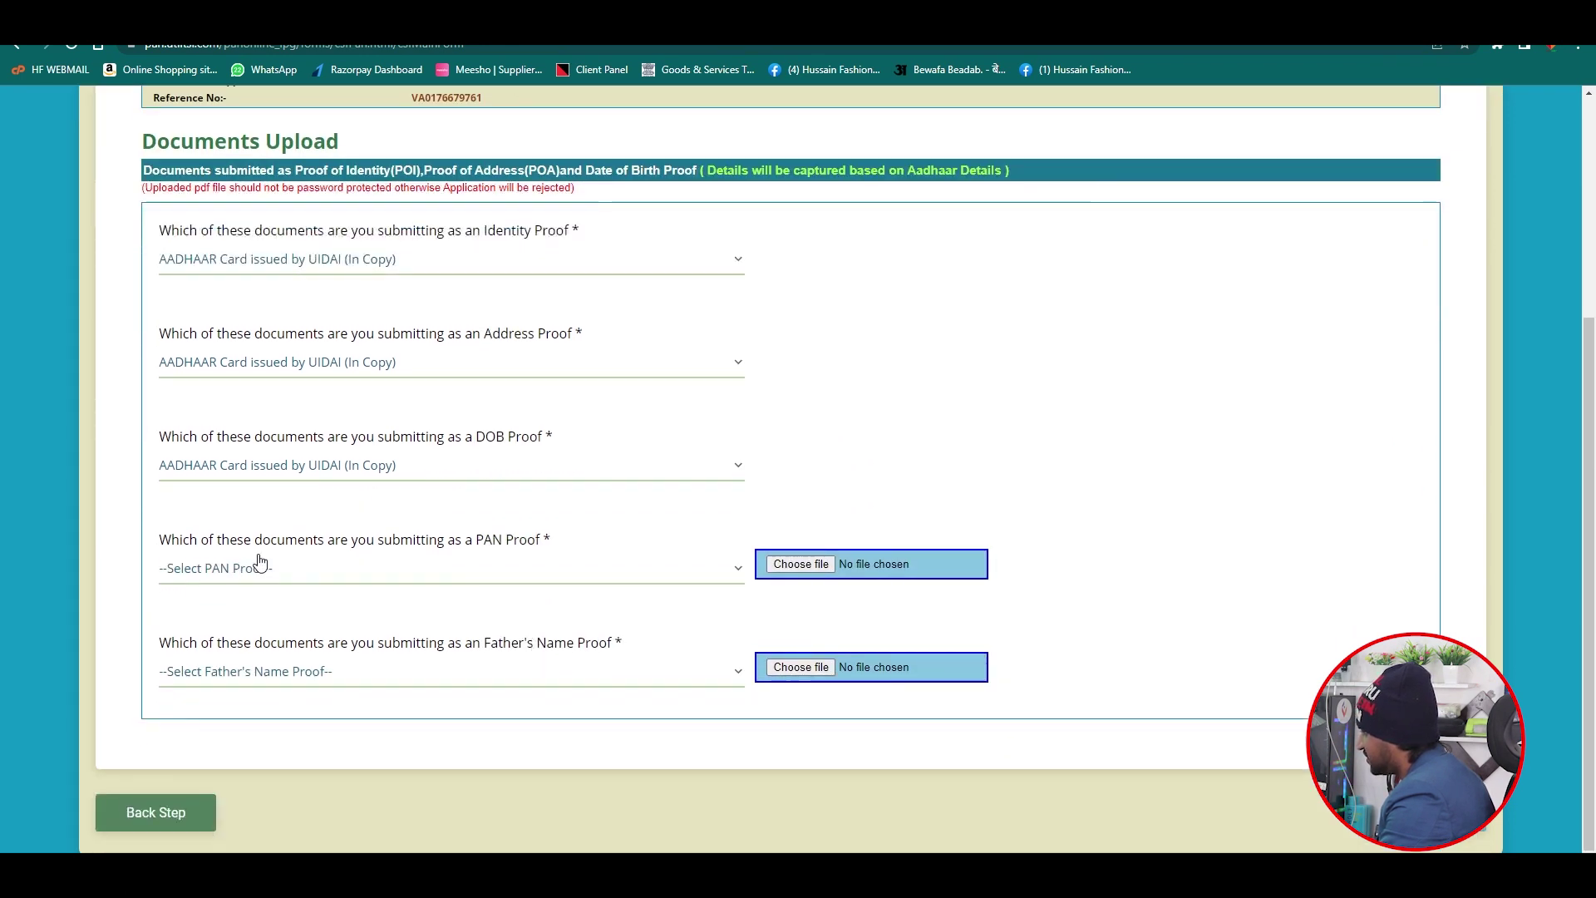
{"action": "left_click", "coordinate": [463, 566]}
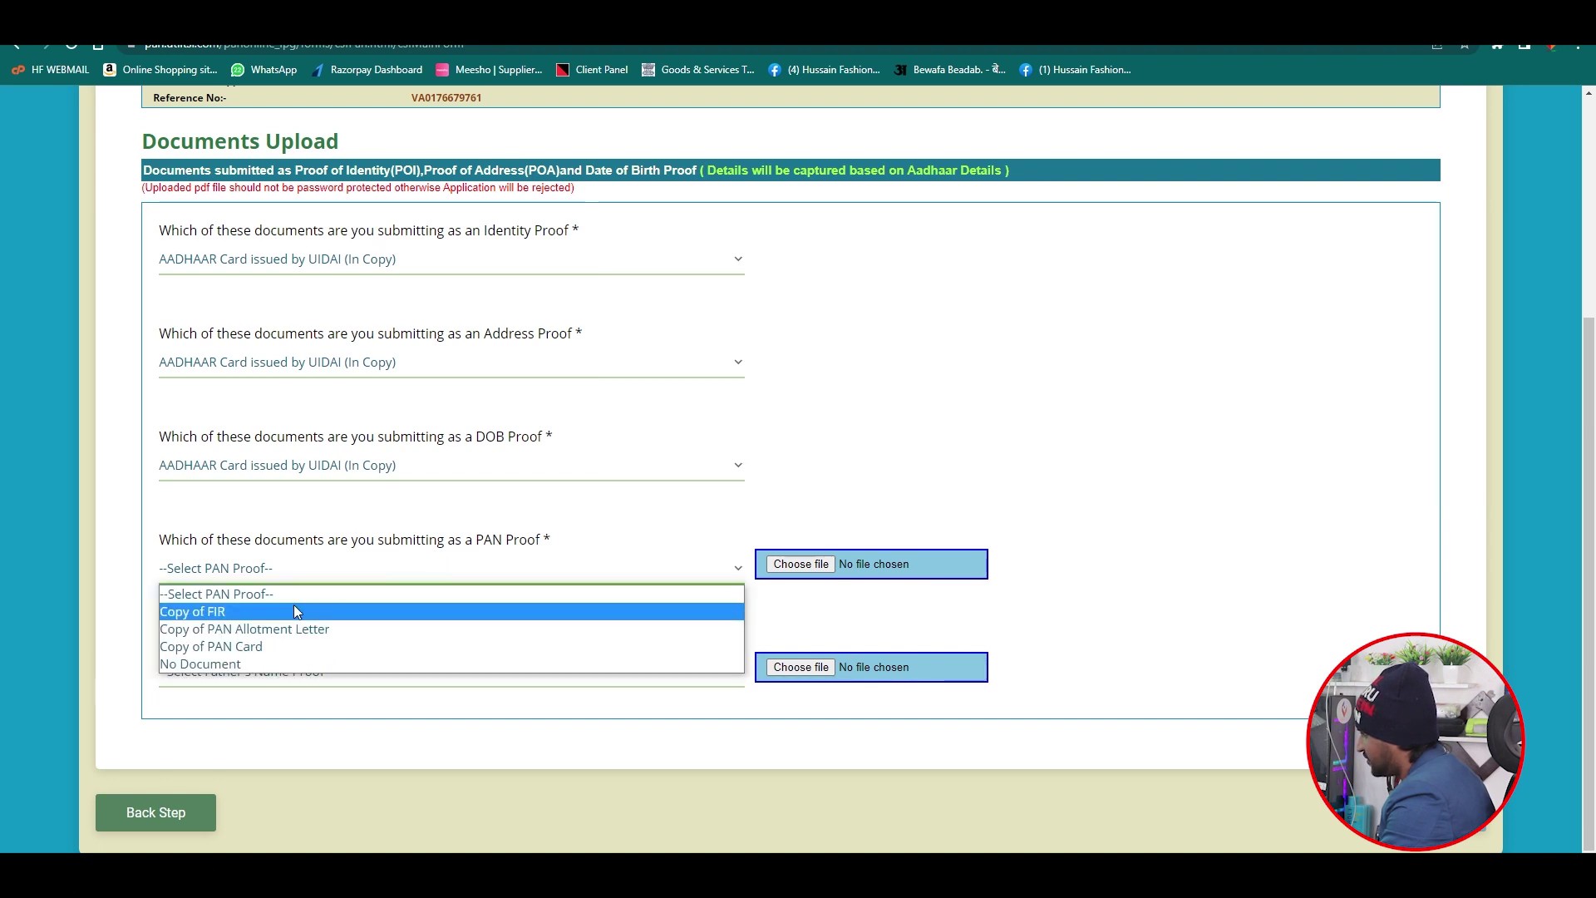
{"action": "left_click", "coordinate": [327, 647]}
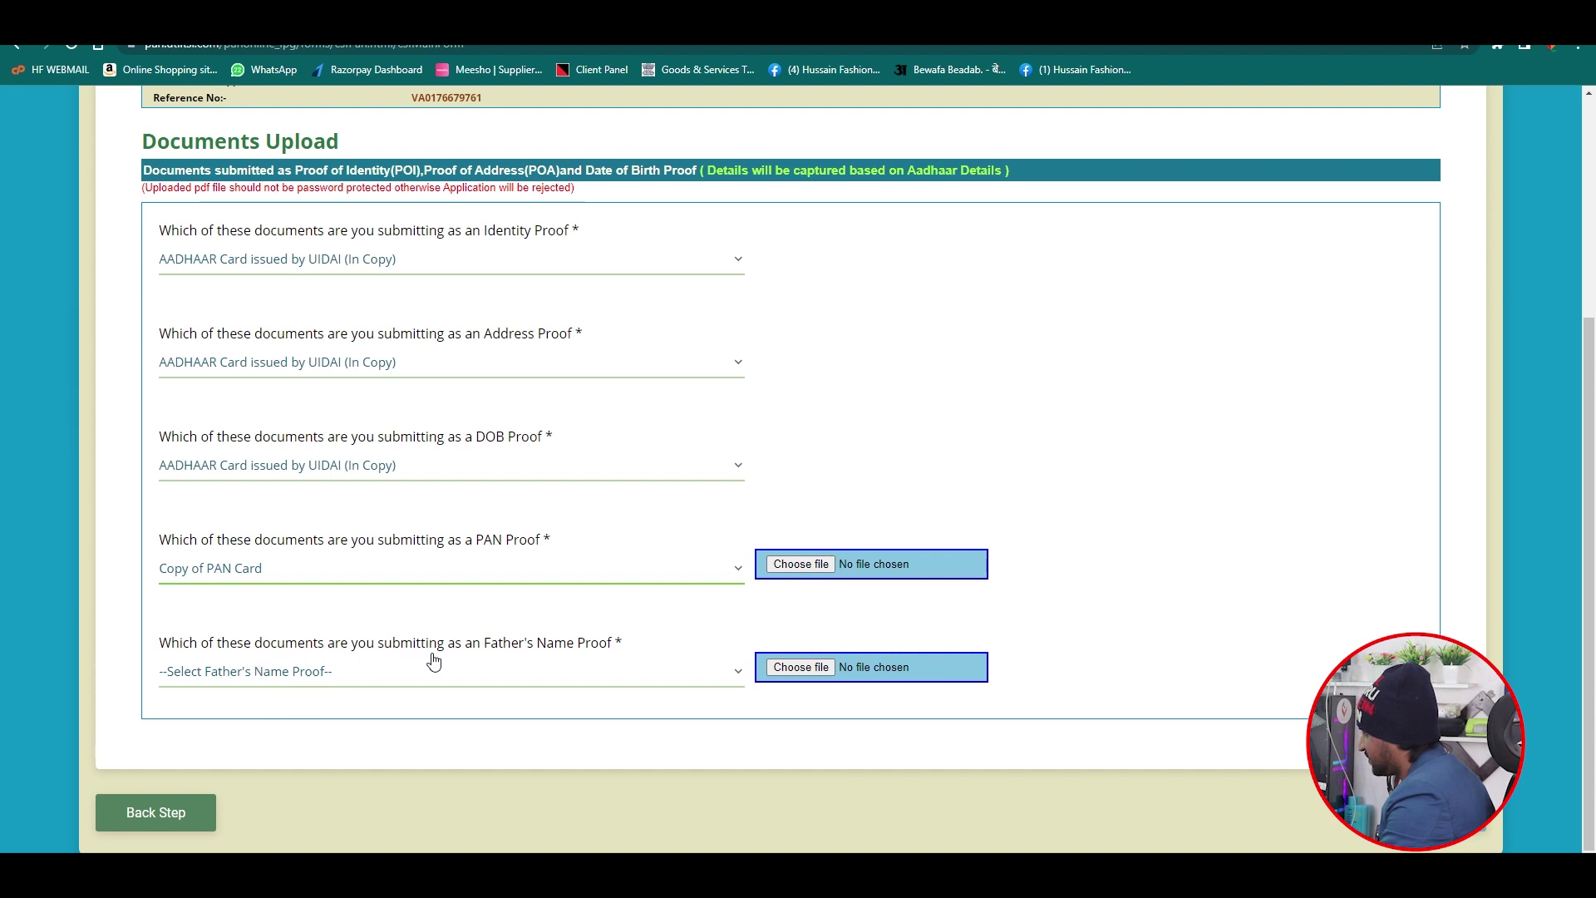
{"action": "left_click", "coordinate": [413, 674]}
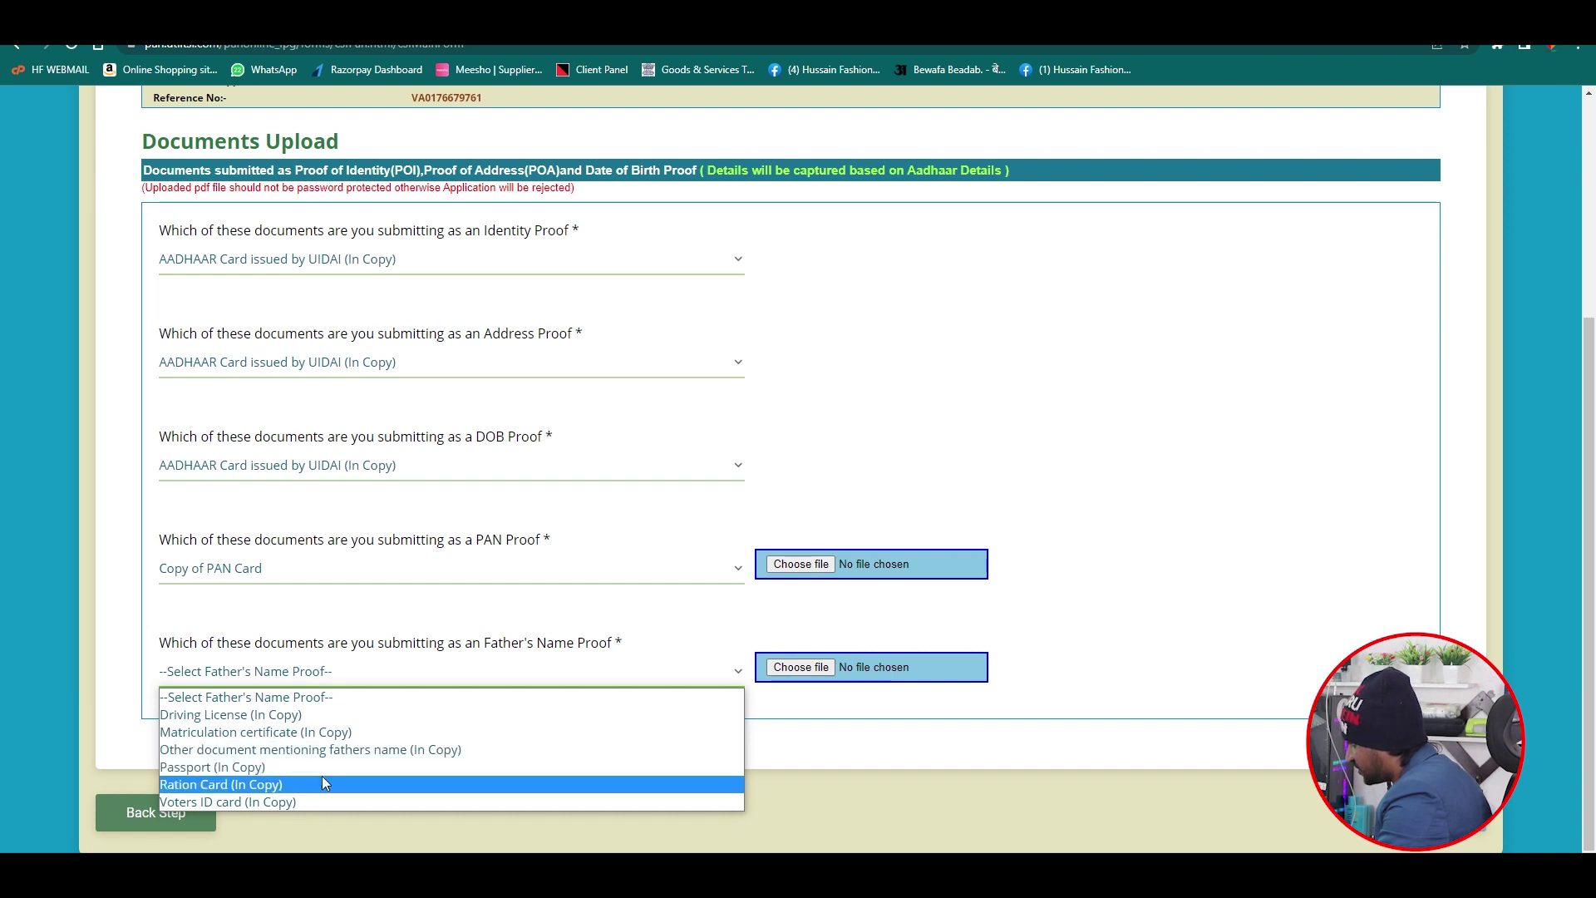
{"action": "left_click", "coordinate": [259, 751]}
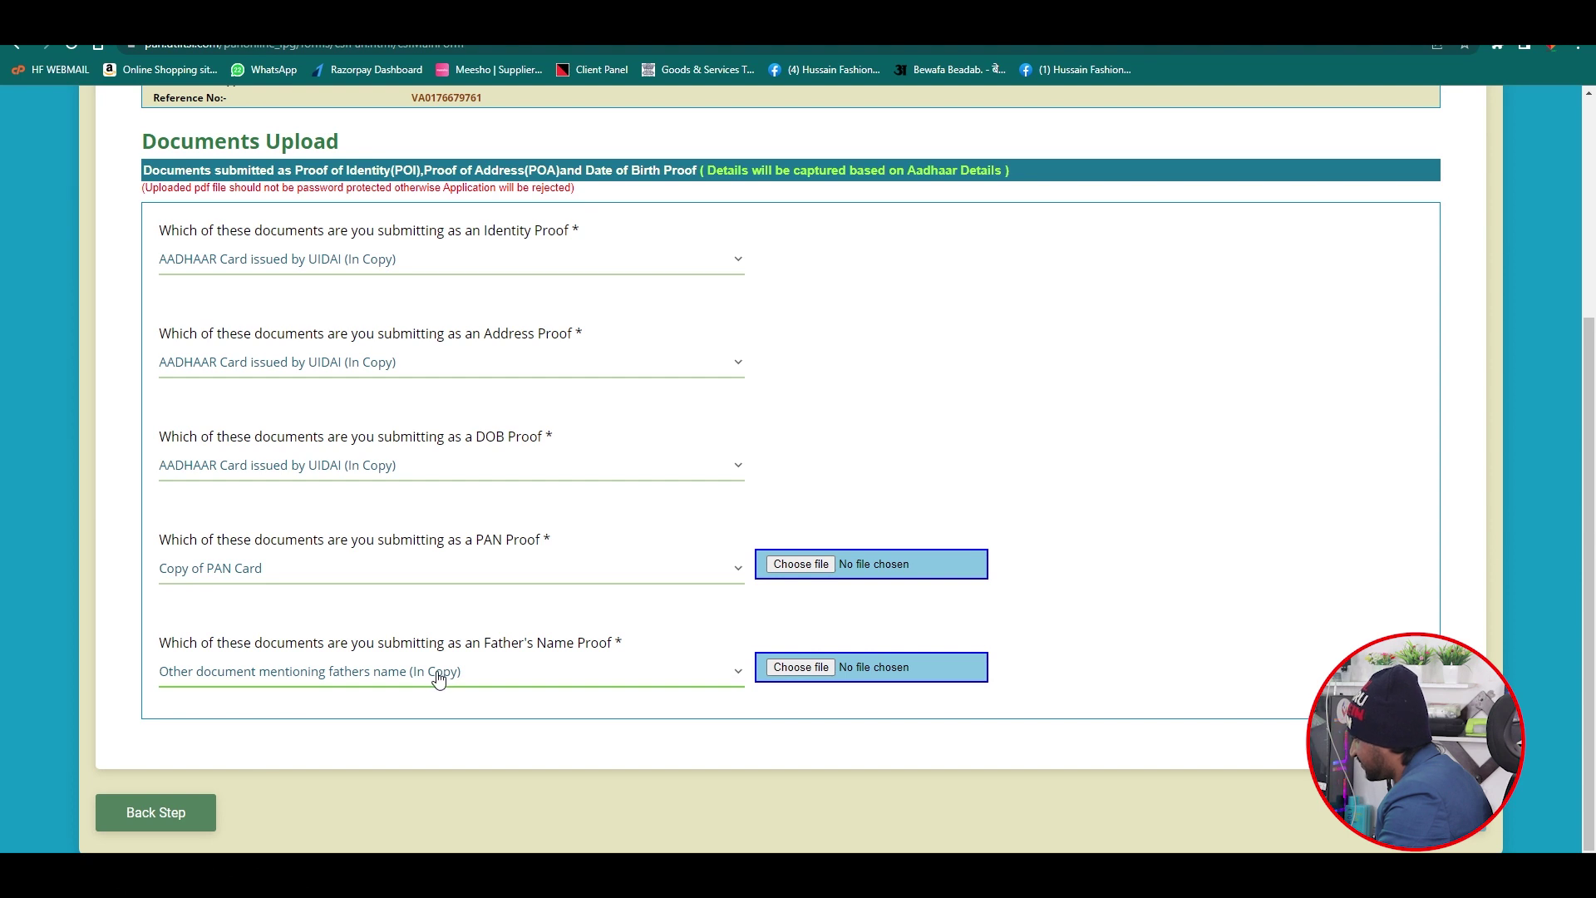
{"action": "left_click", "coordinate": [1509, 827]}
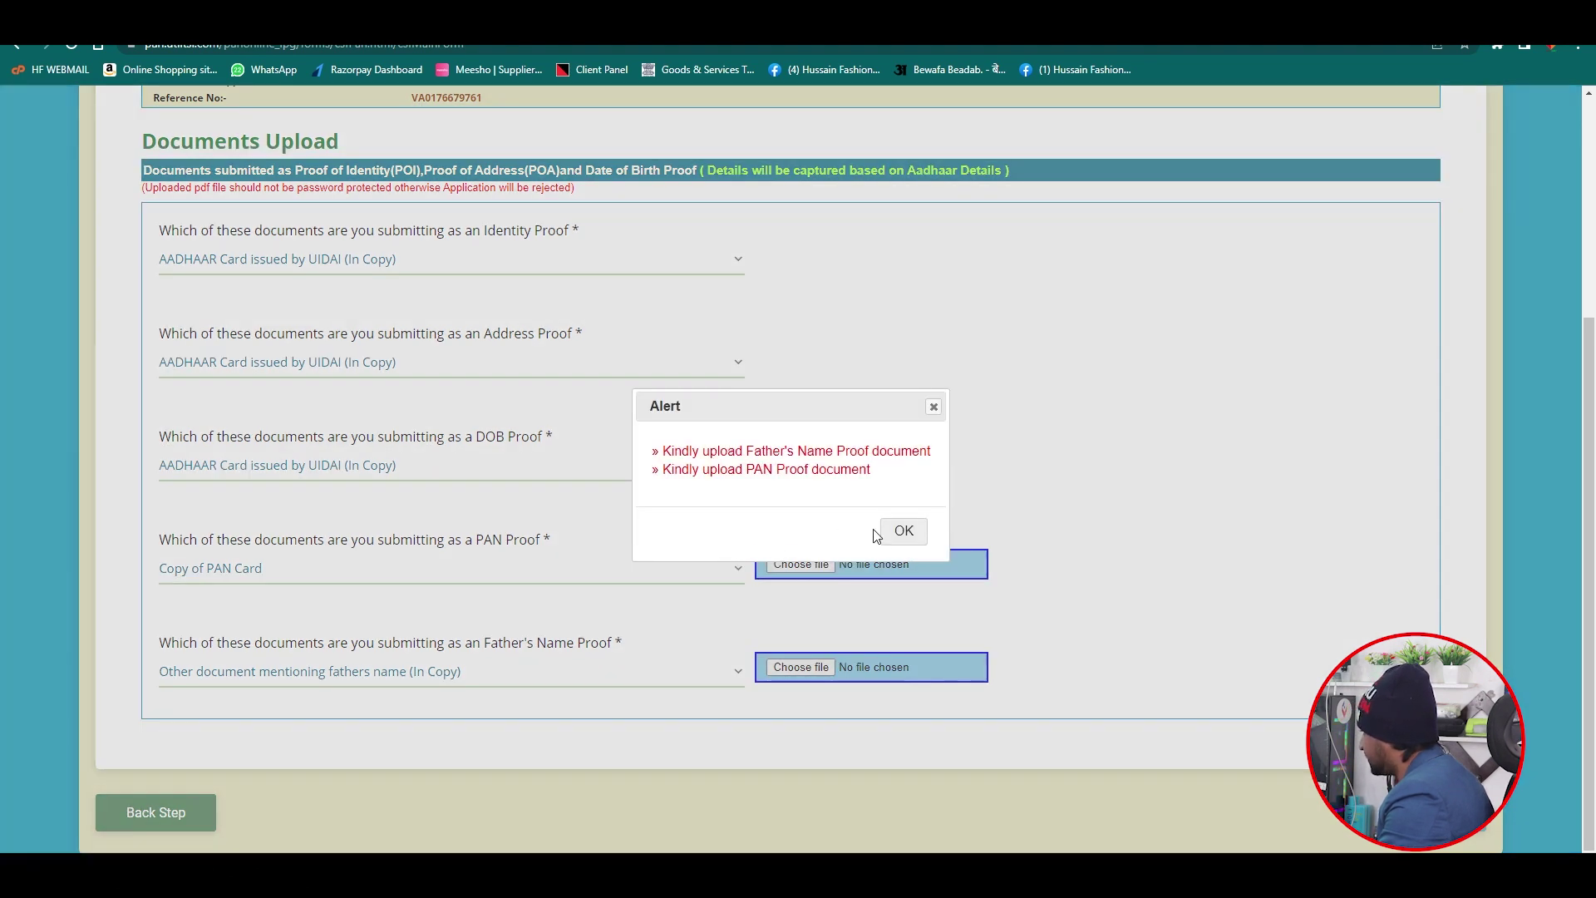
{"action": "left_click", "coordinate": [901, 531]}
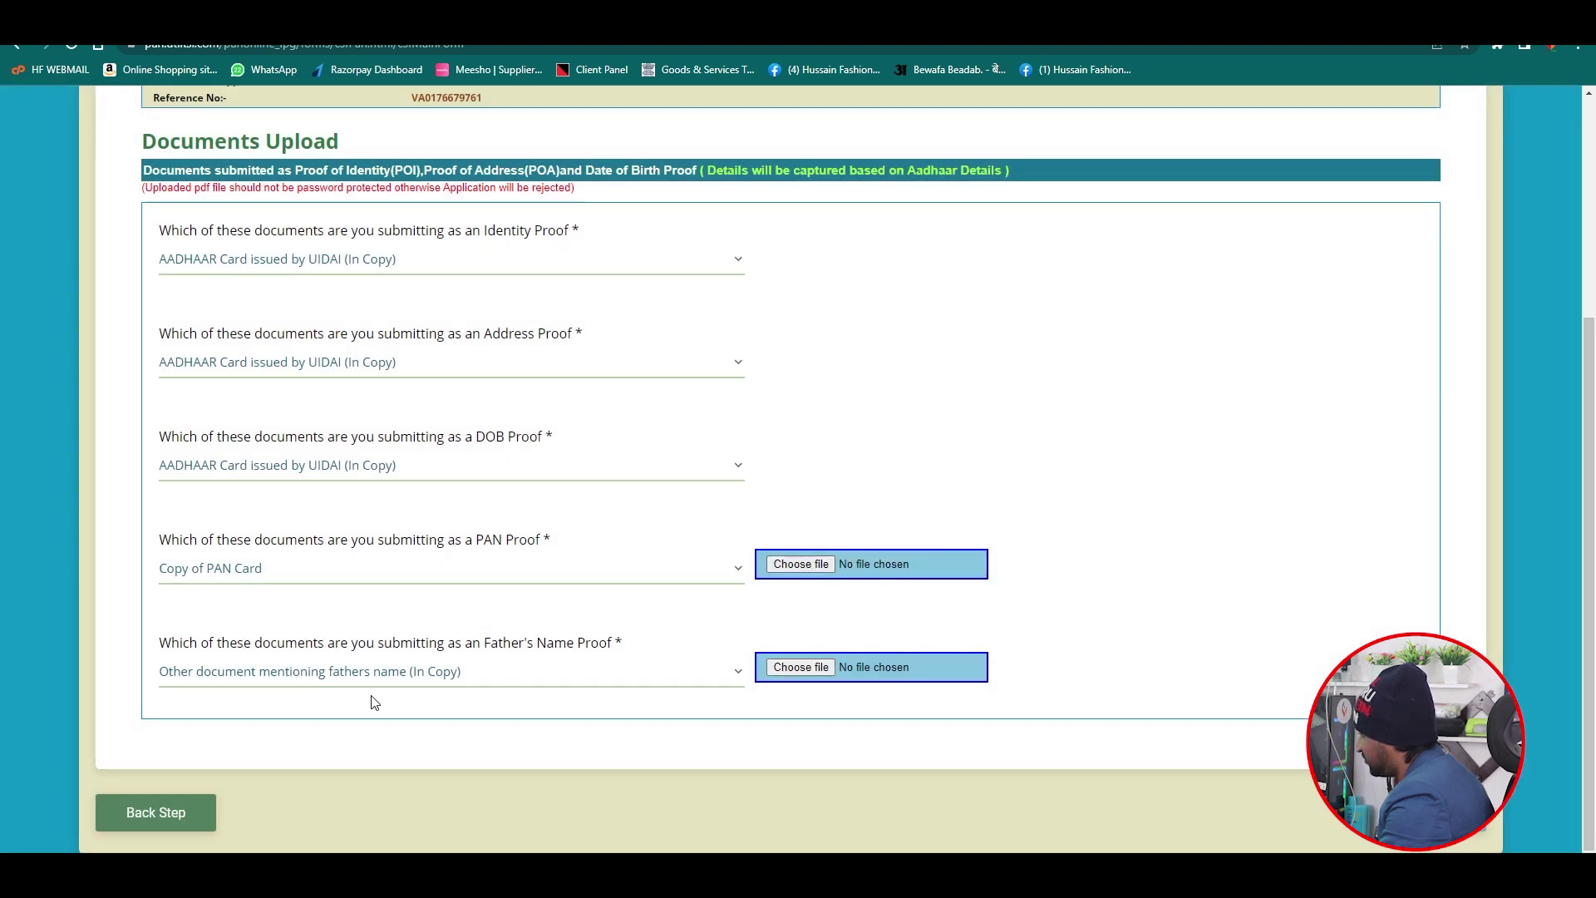
Step: Attach the Aadhaar PDF from the Documents folder as the father's name proof
{"action": "left_click", "coordinate": [802, 668]}
{"action": "mouse_move", "coordinate": [450, 426]}
{"action": "left_mouse_down"}
{"action": "mouse_move", "coordinate": [453, 495]}
{"action": "mouse_move", "coordinate": [456, 444]}
{"action": "left_mouse_up"}
{"action": "scroll", "coordinate": [408, 474], "scroll_direction": "down", "scroll_amount": 2}
{"action": "scroll", "coordinate": [407, 478], "scroll_direction": "up", "scroll_amount": 4}
{"action": "scroll", "coordinate": [406, 480], "scroll_direction": "up", "scroll_amount": 3}
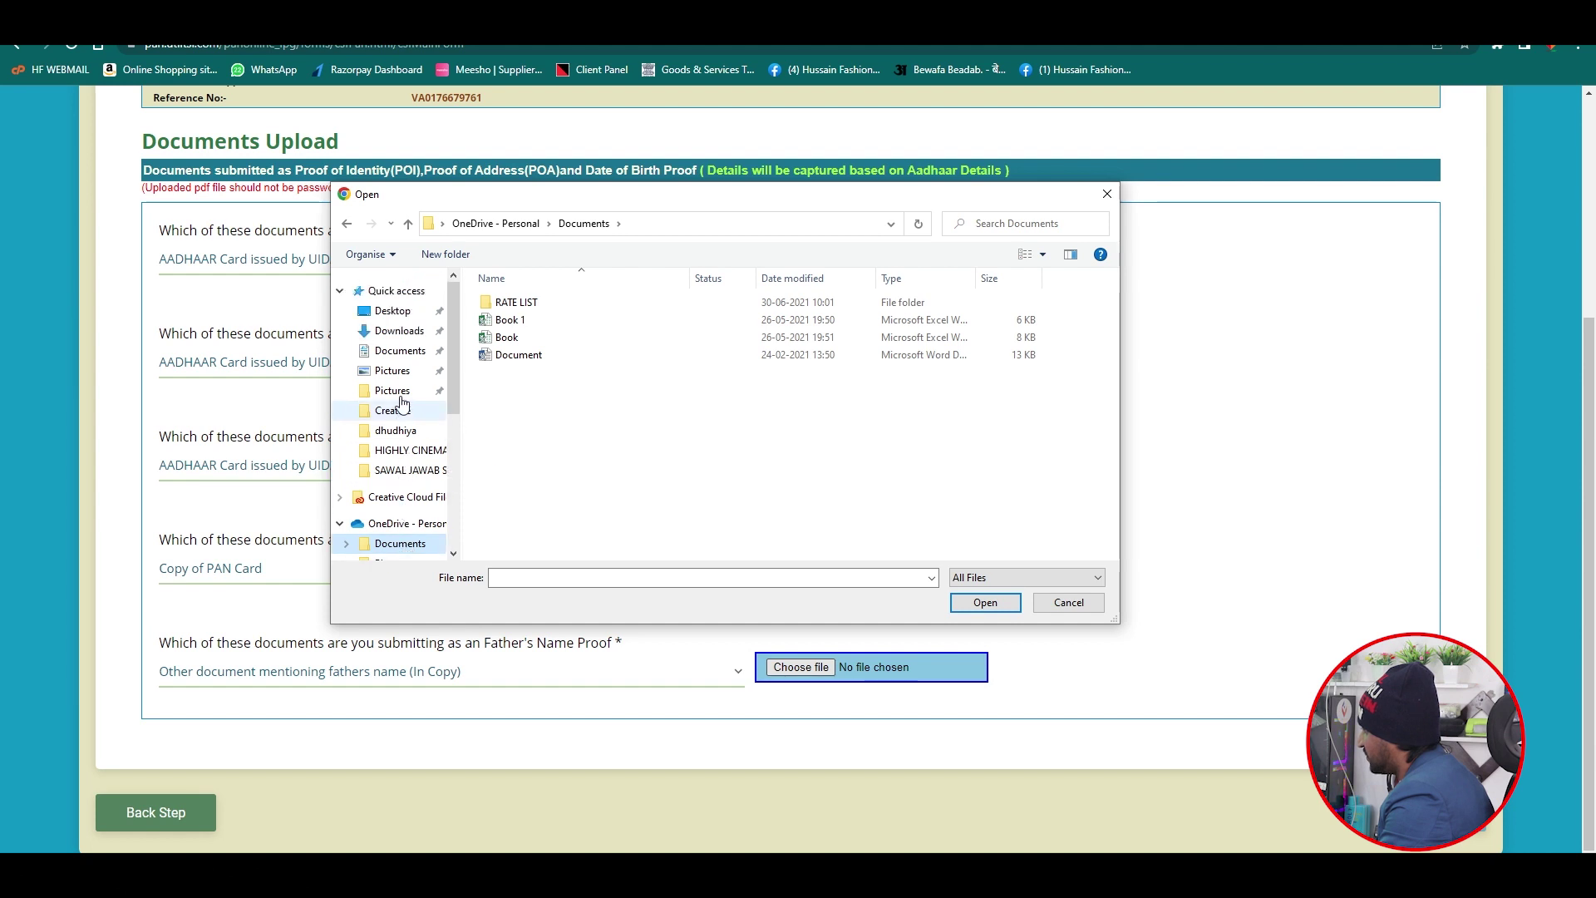
{"action": "left_click", "coordinate": [400, 350]}
{"action": "double_click", "coordinate": [878, 325]}
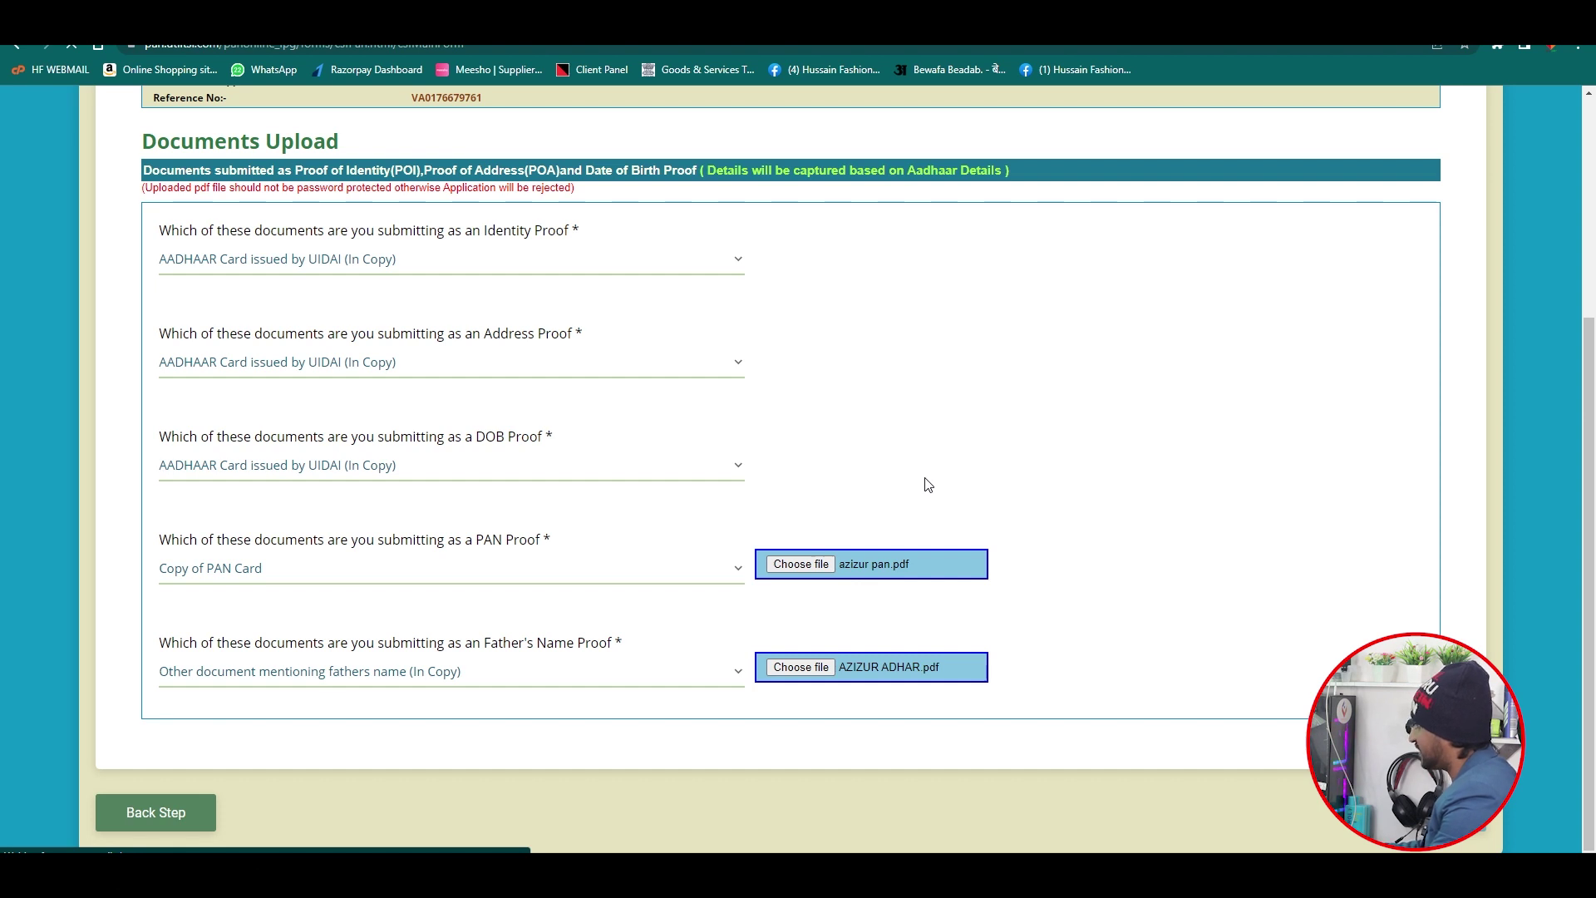
{"action": "scroll", "coordinate": [923, 484], "scroll_direction": "up", "scroll_amount": 4}
{"action": "scroll", "coordinate": [935, 494], "scroll_direction": "down", "scroll_amount": 3}
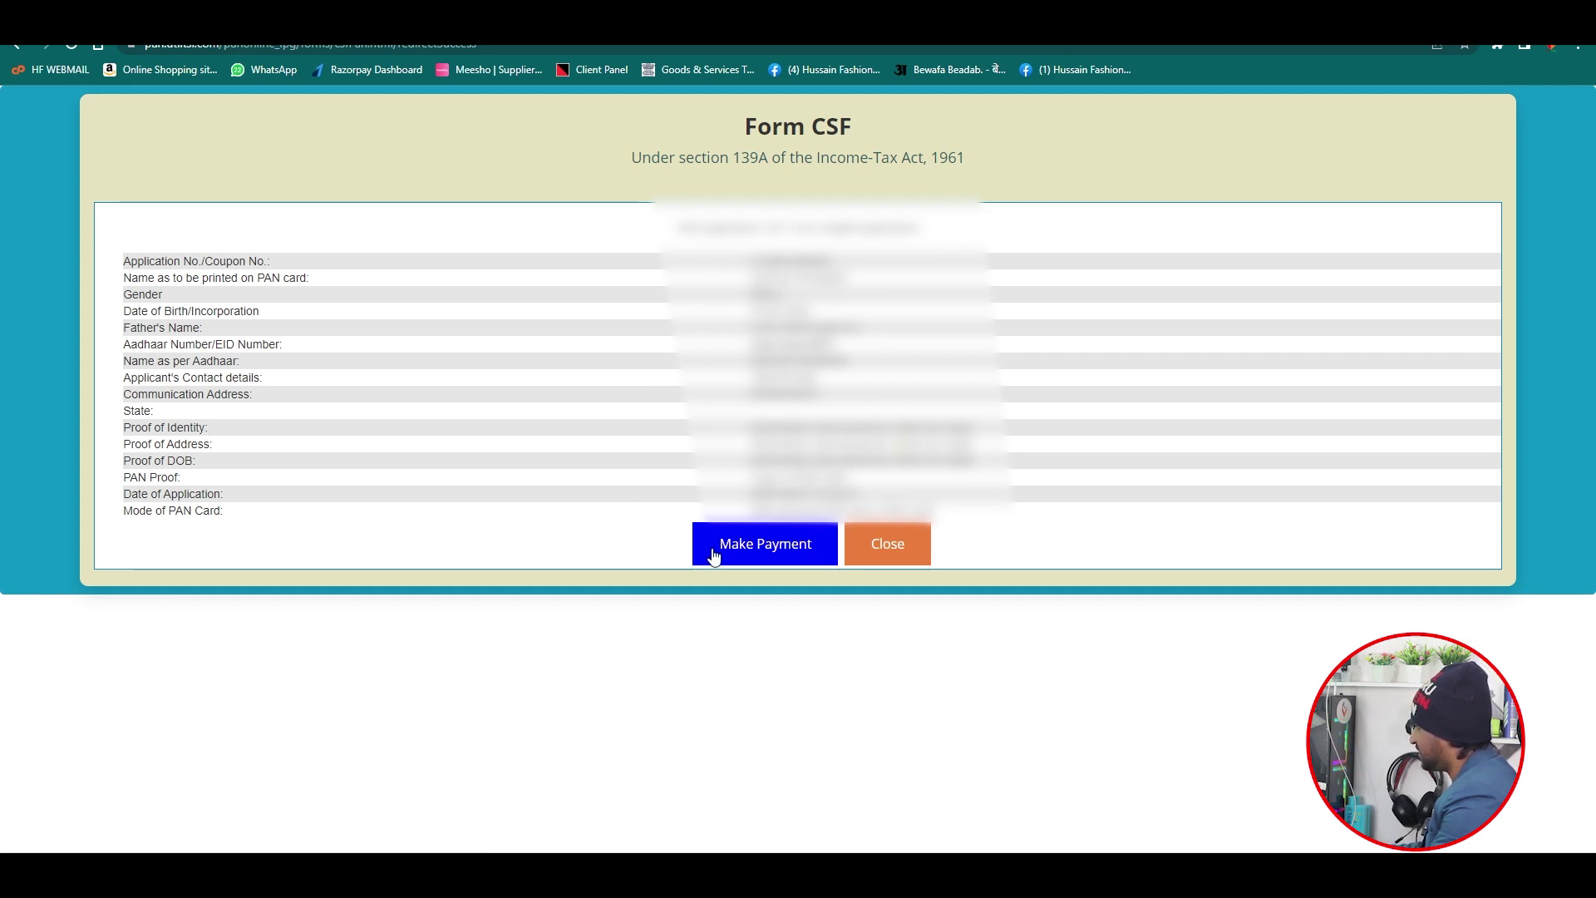
Step: Choose BillDesk as the payment gateway and confirm payment of the ₹106.90 CSF fee
{"action": "left_click", "coordinate": [772, 550]}
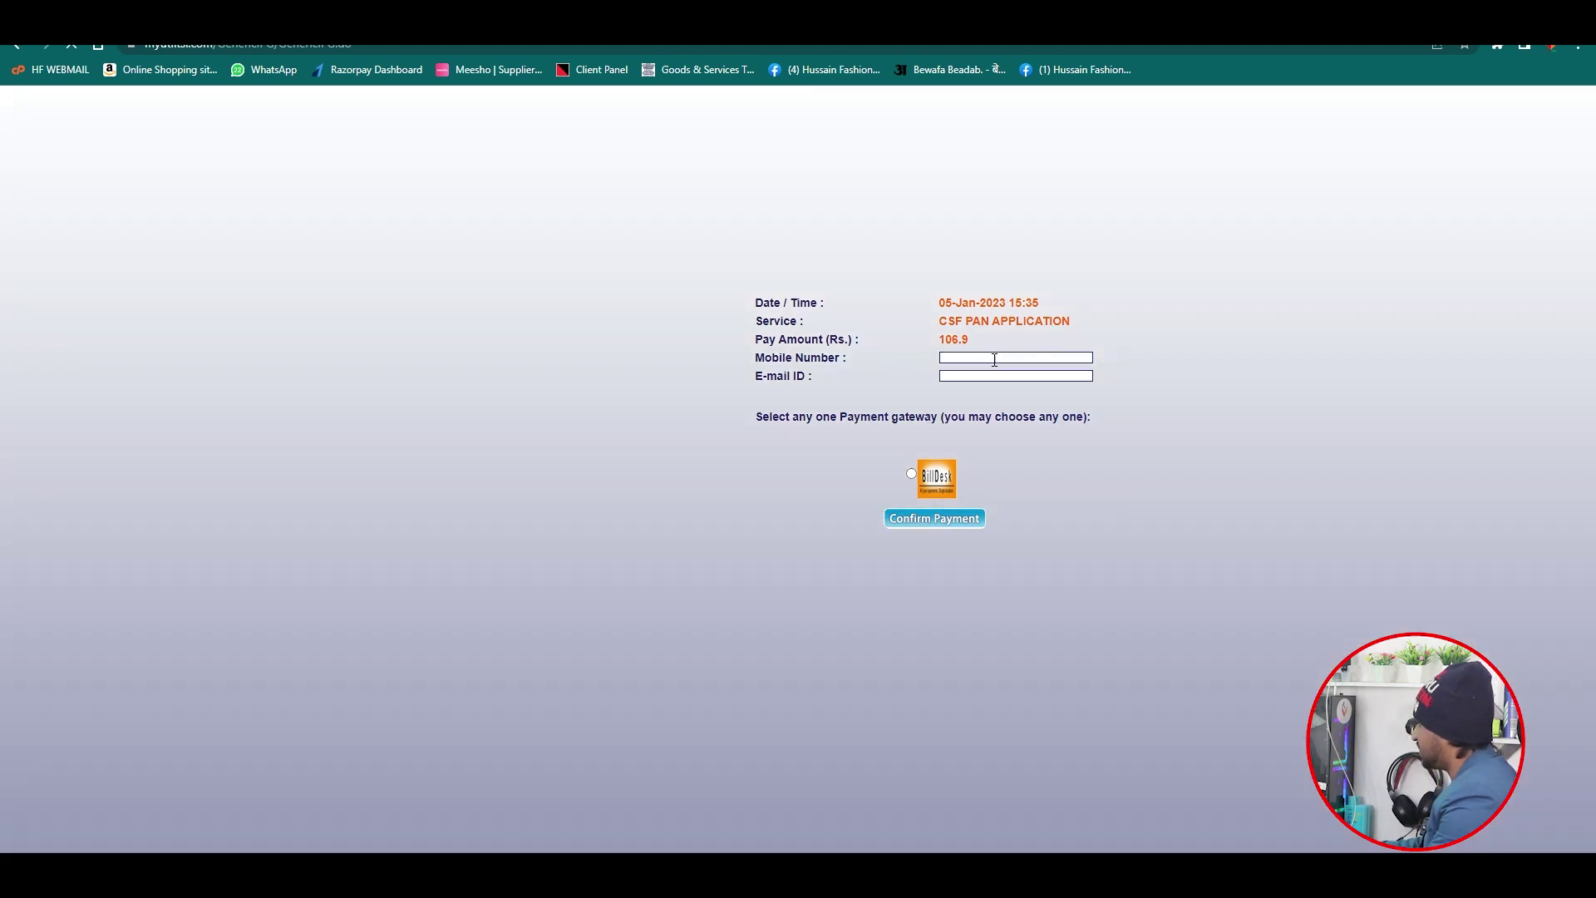
{"action": "left_click", "coordinate": [911, 473]}
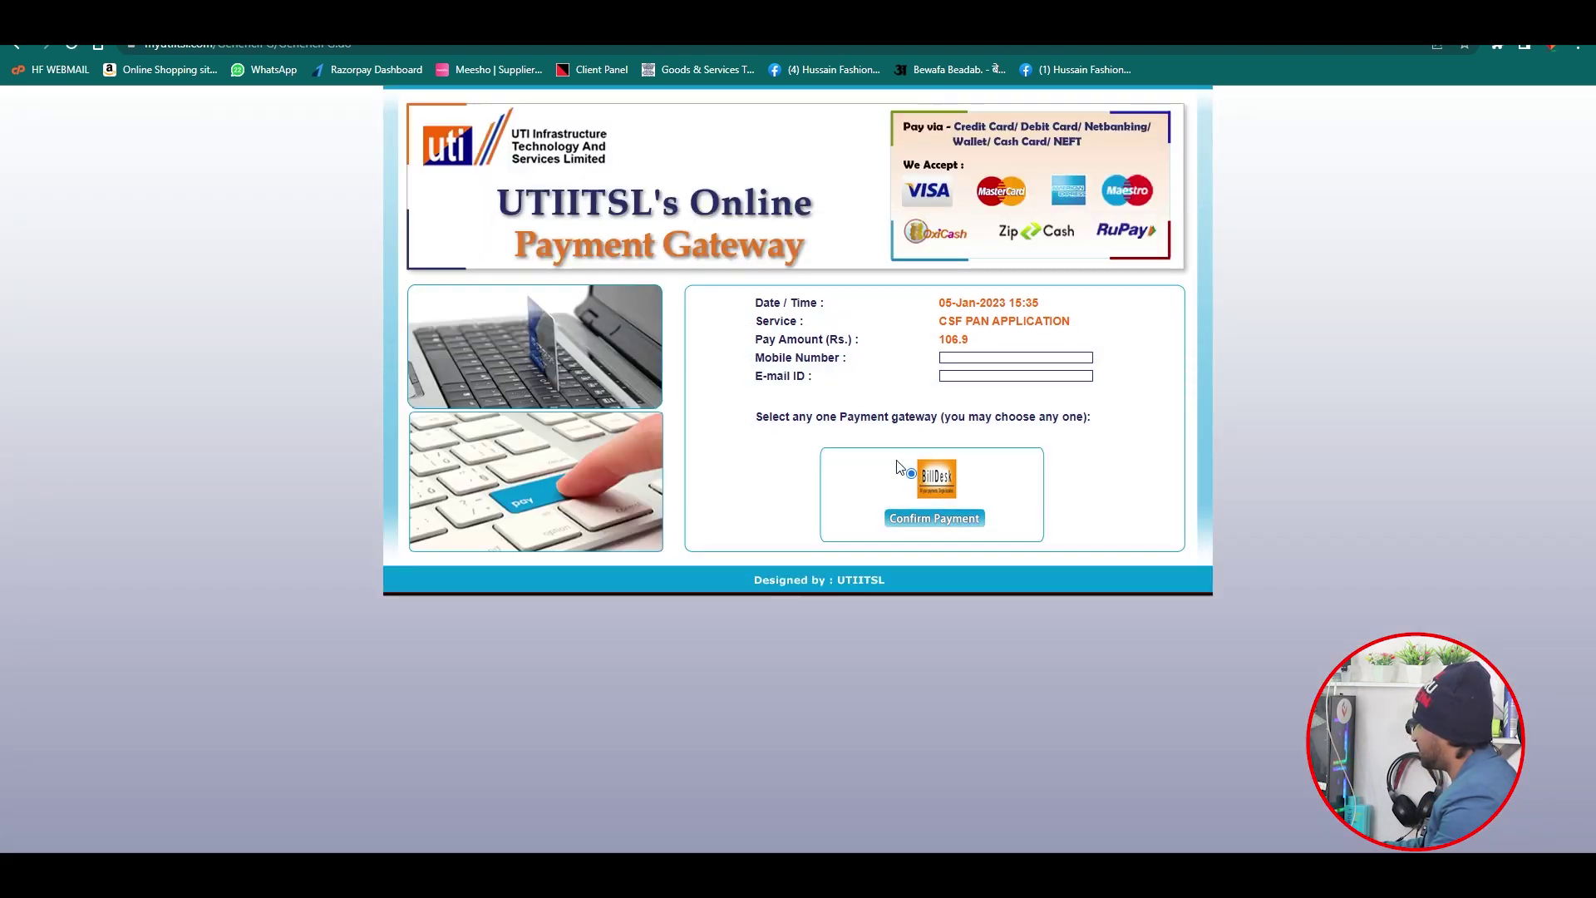
{"action": "left_click", "coordinate": [929, 520]}
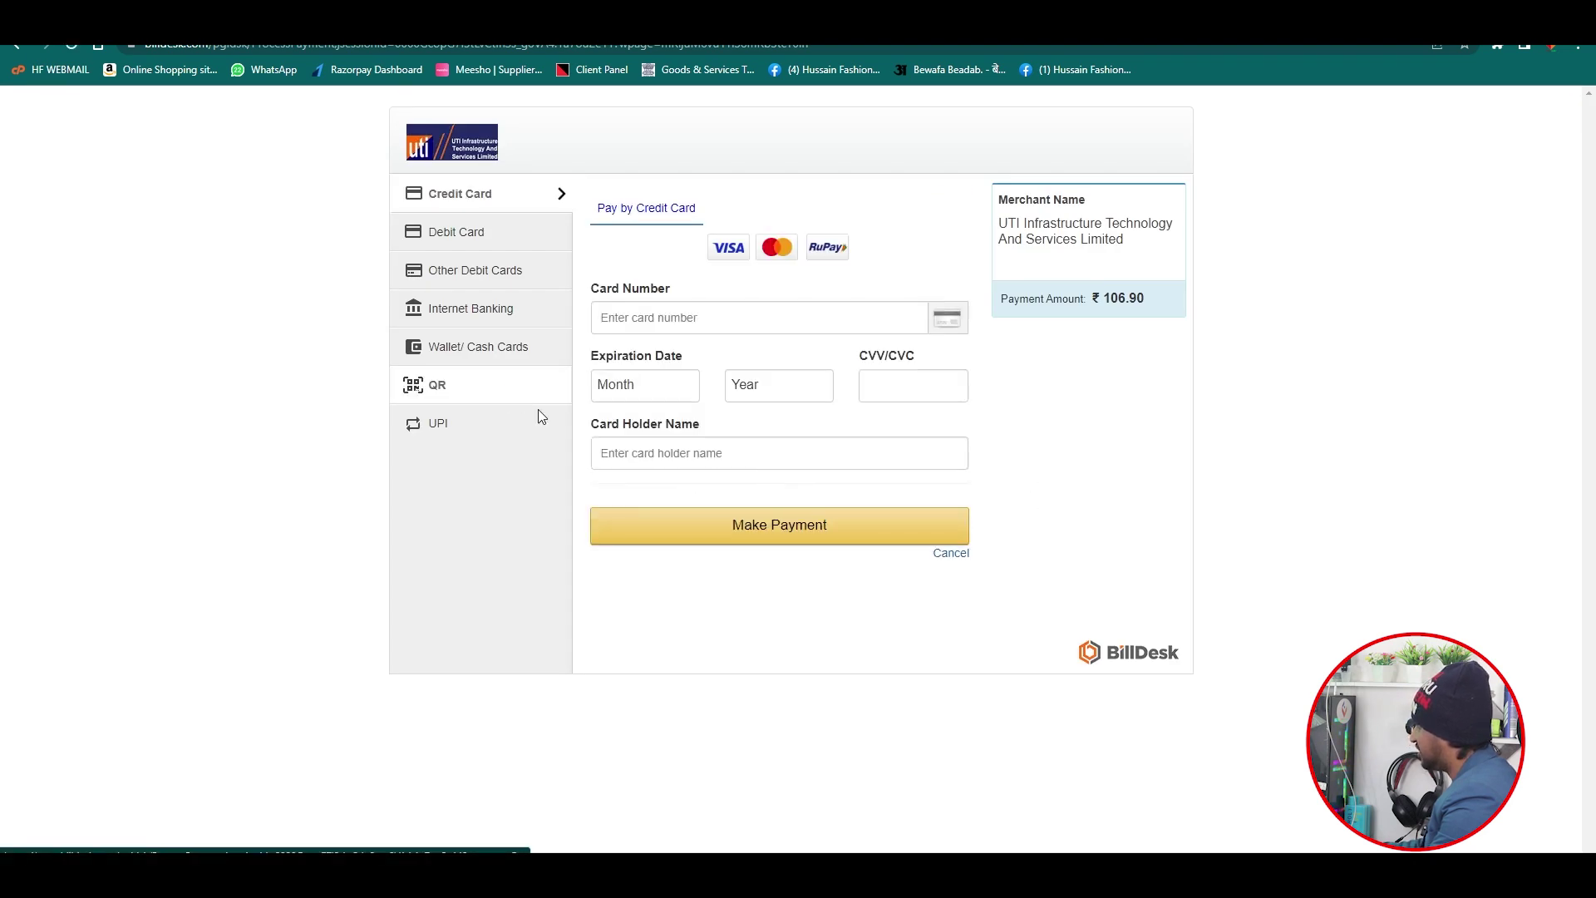
Step: Pay the ₹106.90 fee via BHIM UPI by bringing up the QR code to scan
{"action": "left_click", "coordinate": [470, 393]}
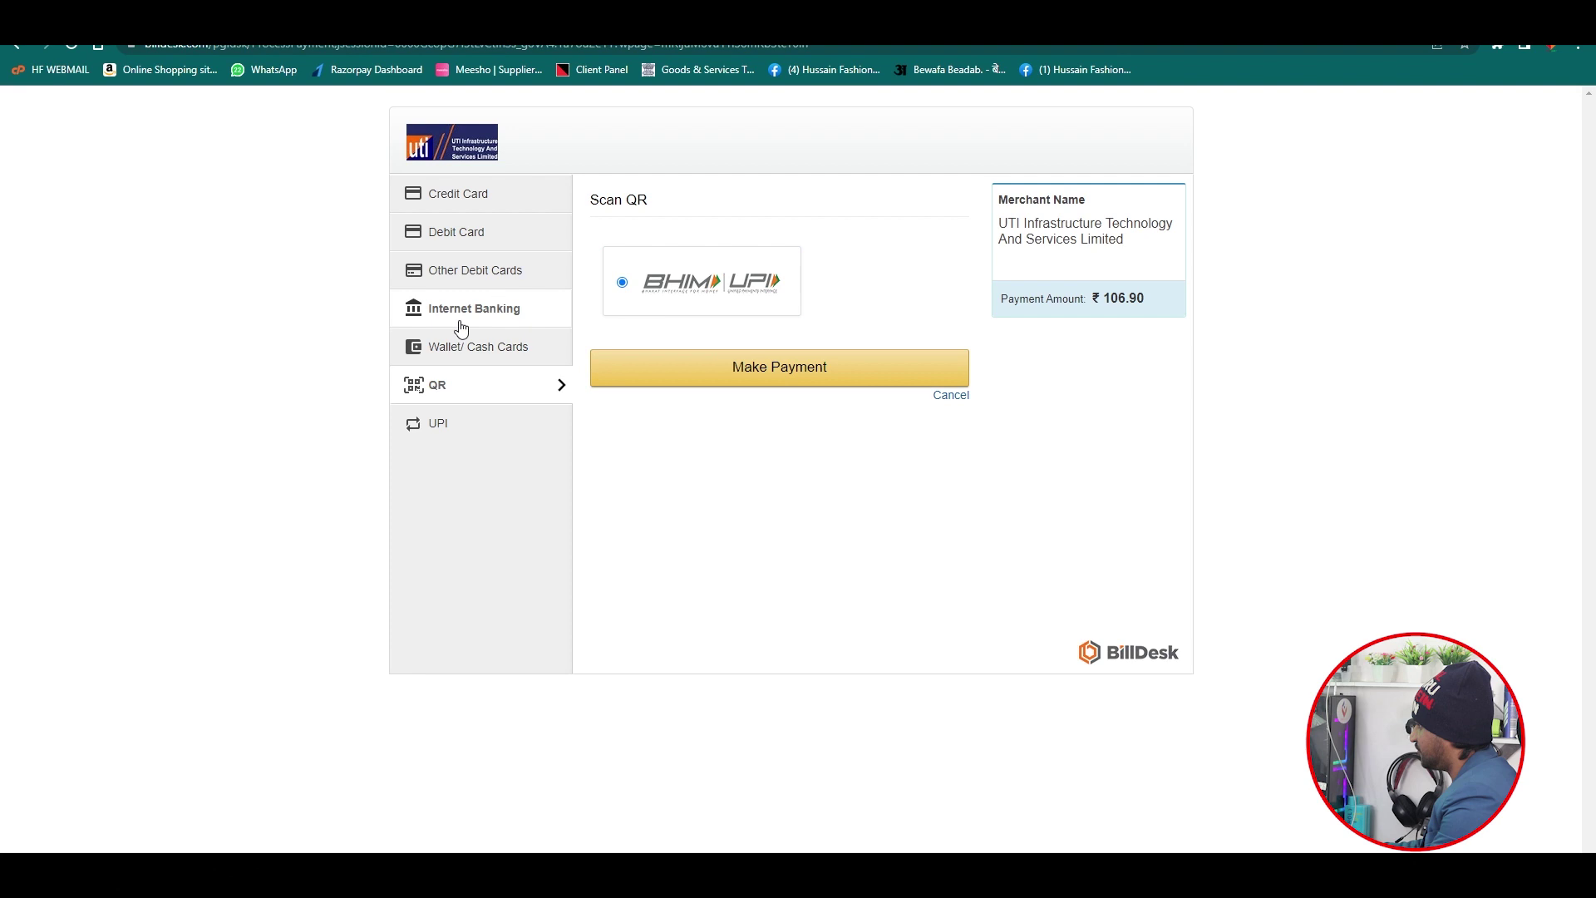
{"action": "left_click", "coordinate": [793, 379]}
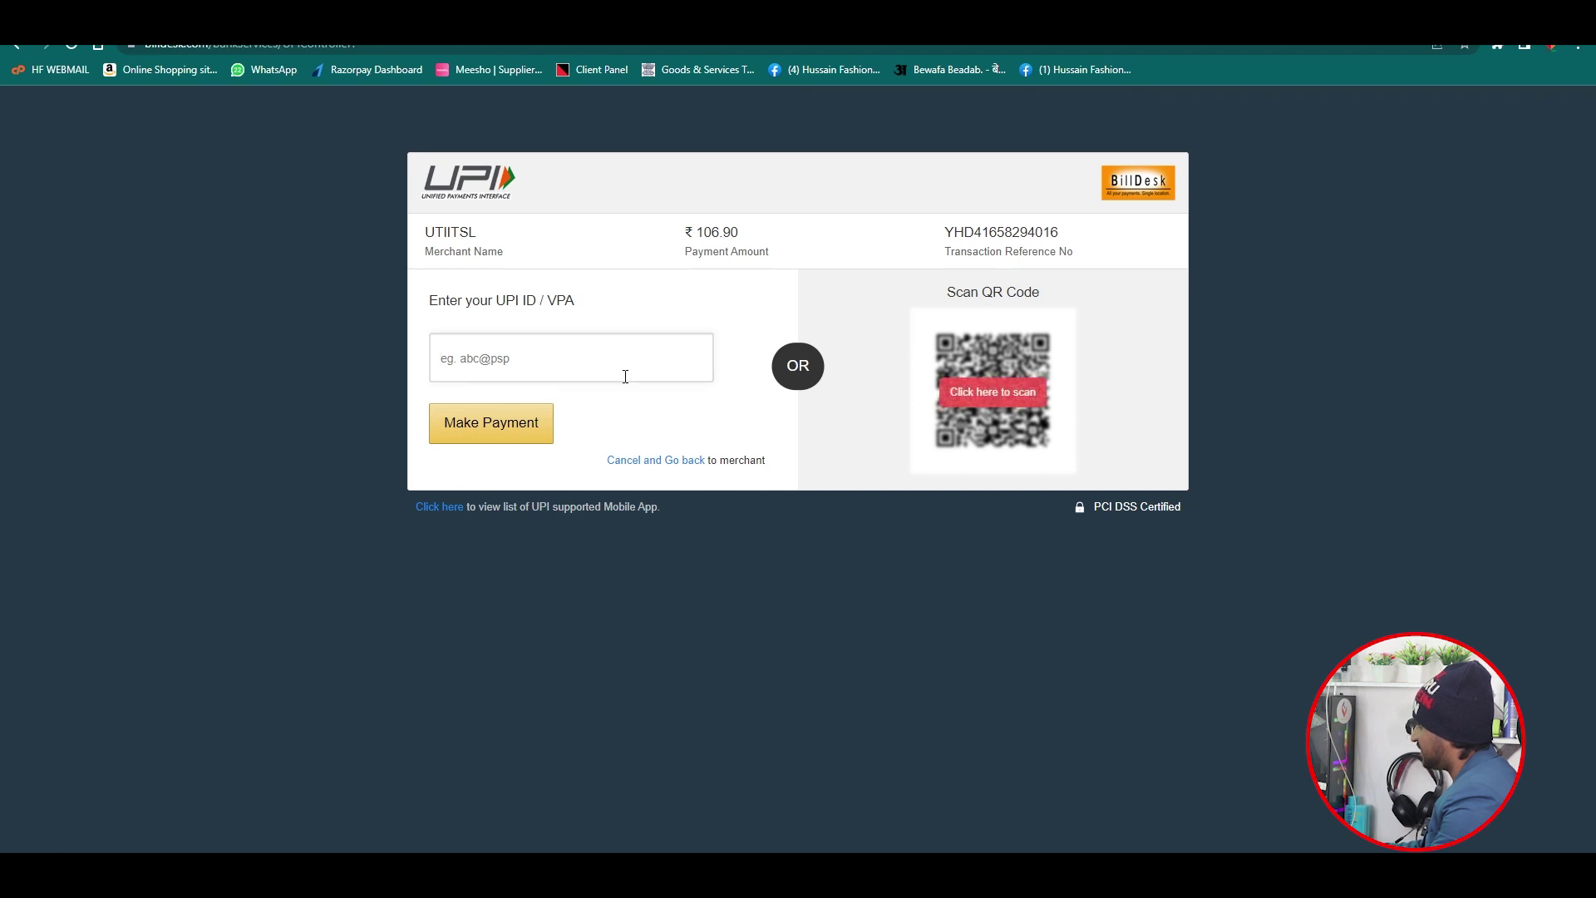
{"action": "left_click", "coordinate": [1035, 401]}
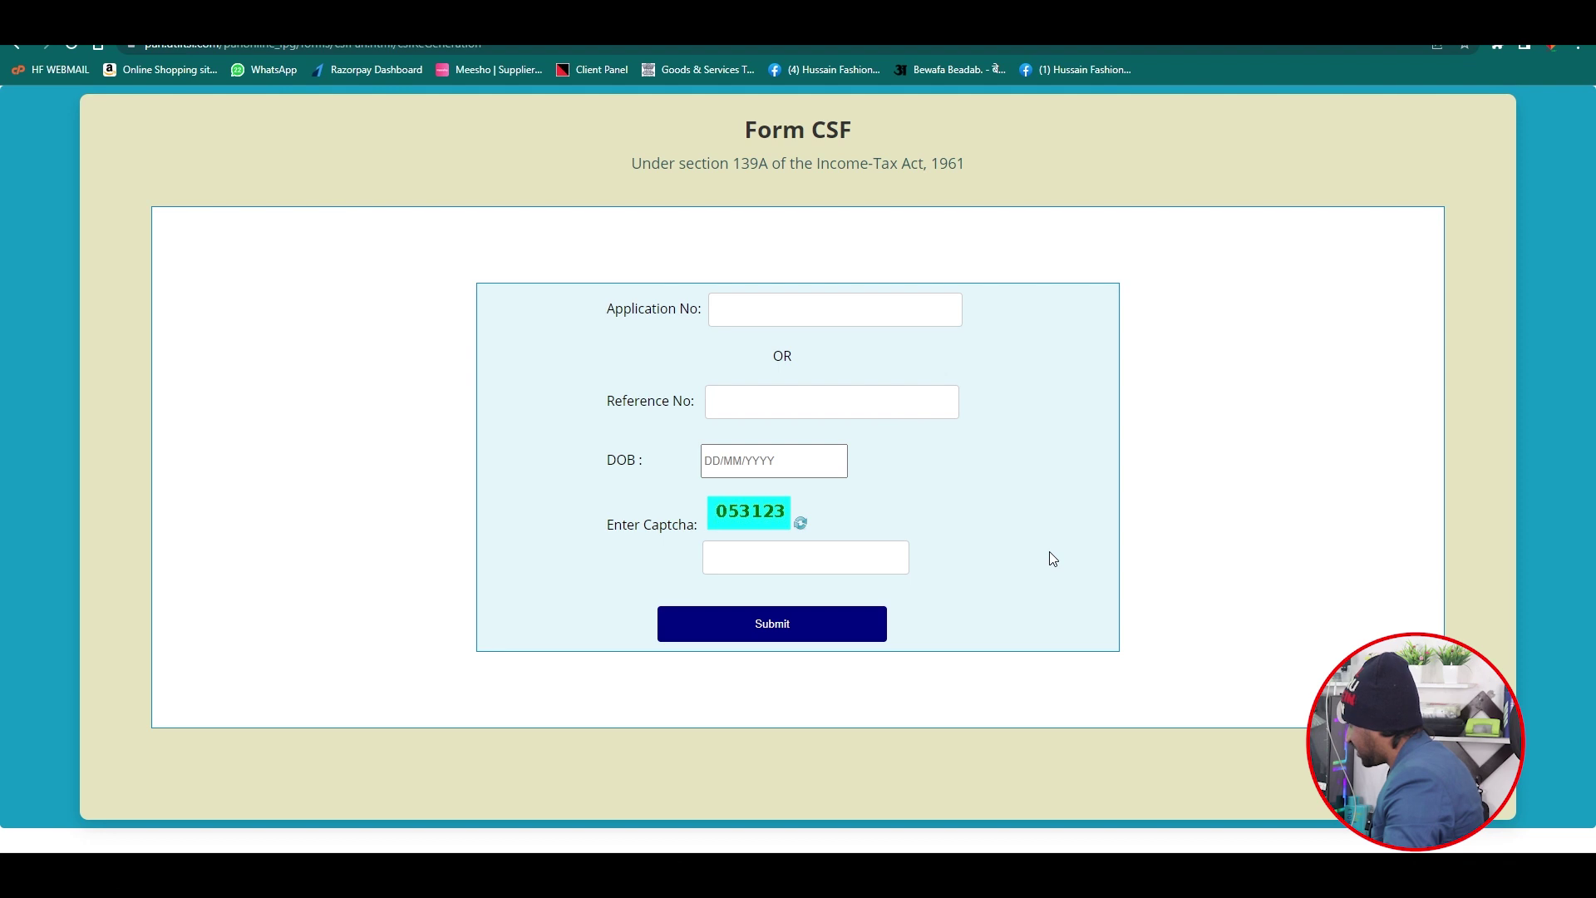
Step: Retrieve the application by reference number, DOB and captcha, then submit e-KYC consent for the OTP
{"action": "left_click", "coordinate": [753, 407]}
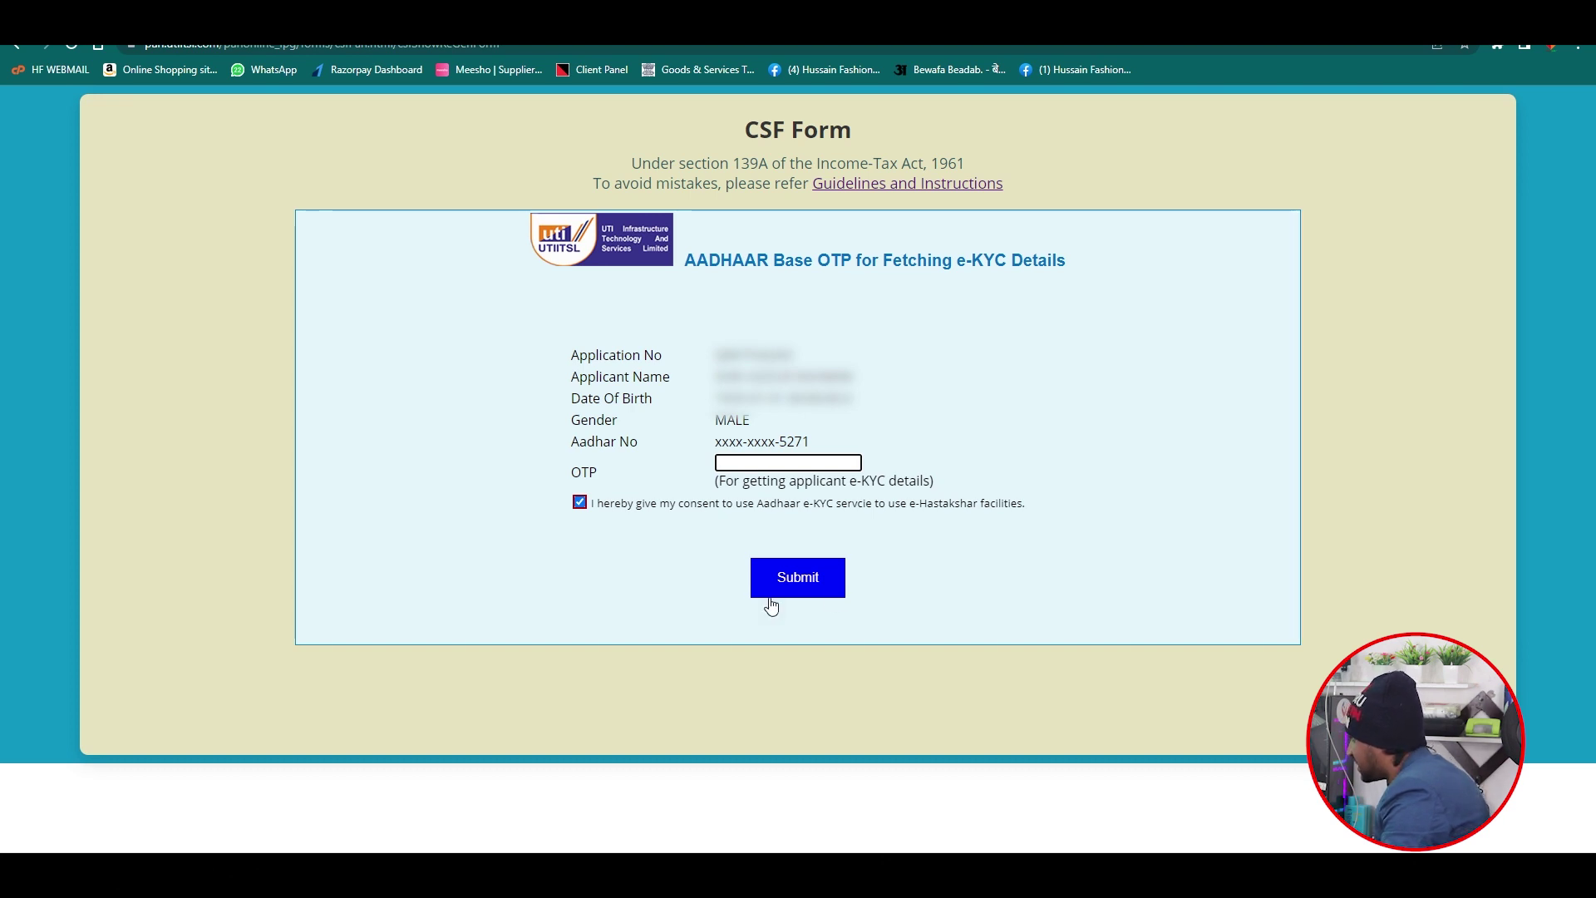
{"action": "left_click", "coordinate": [823, 586]}
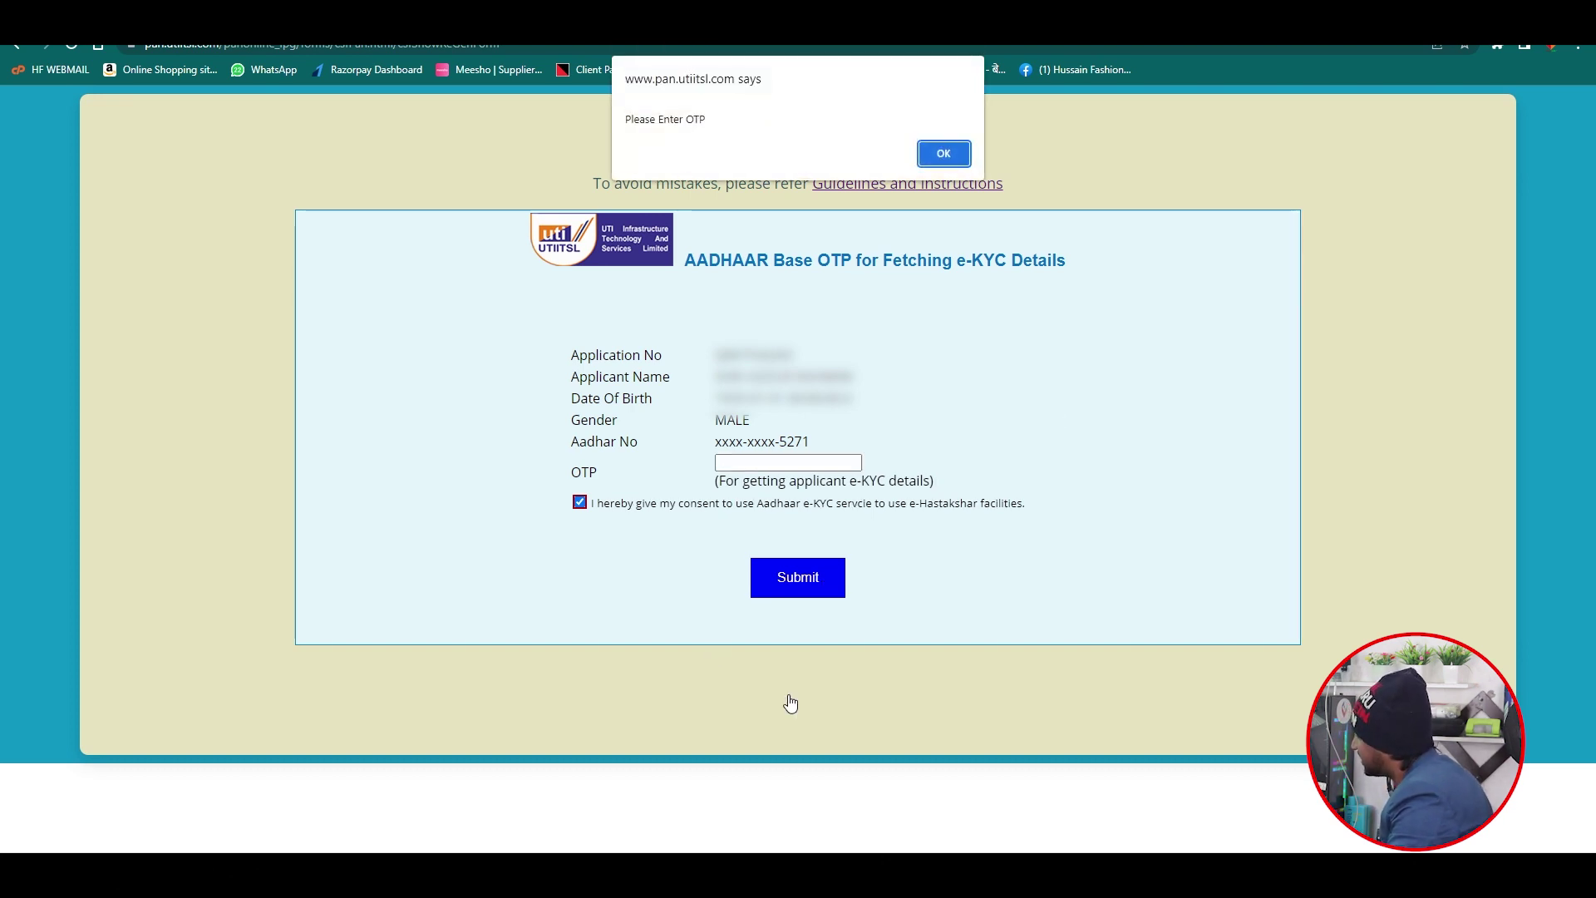
{"action": "key", "text": "Return"}
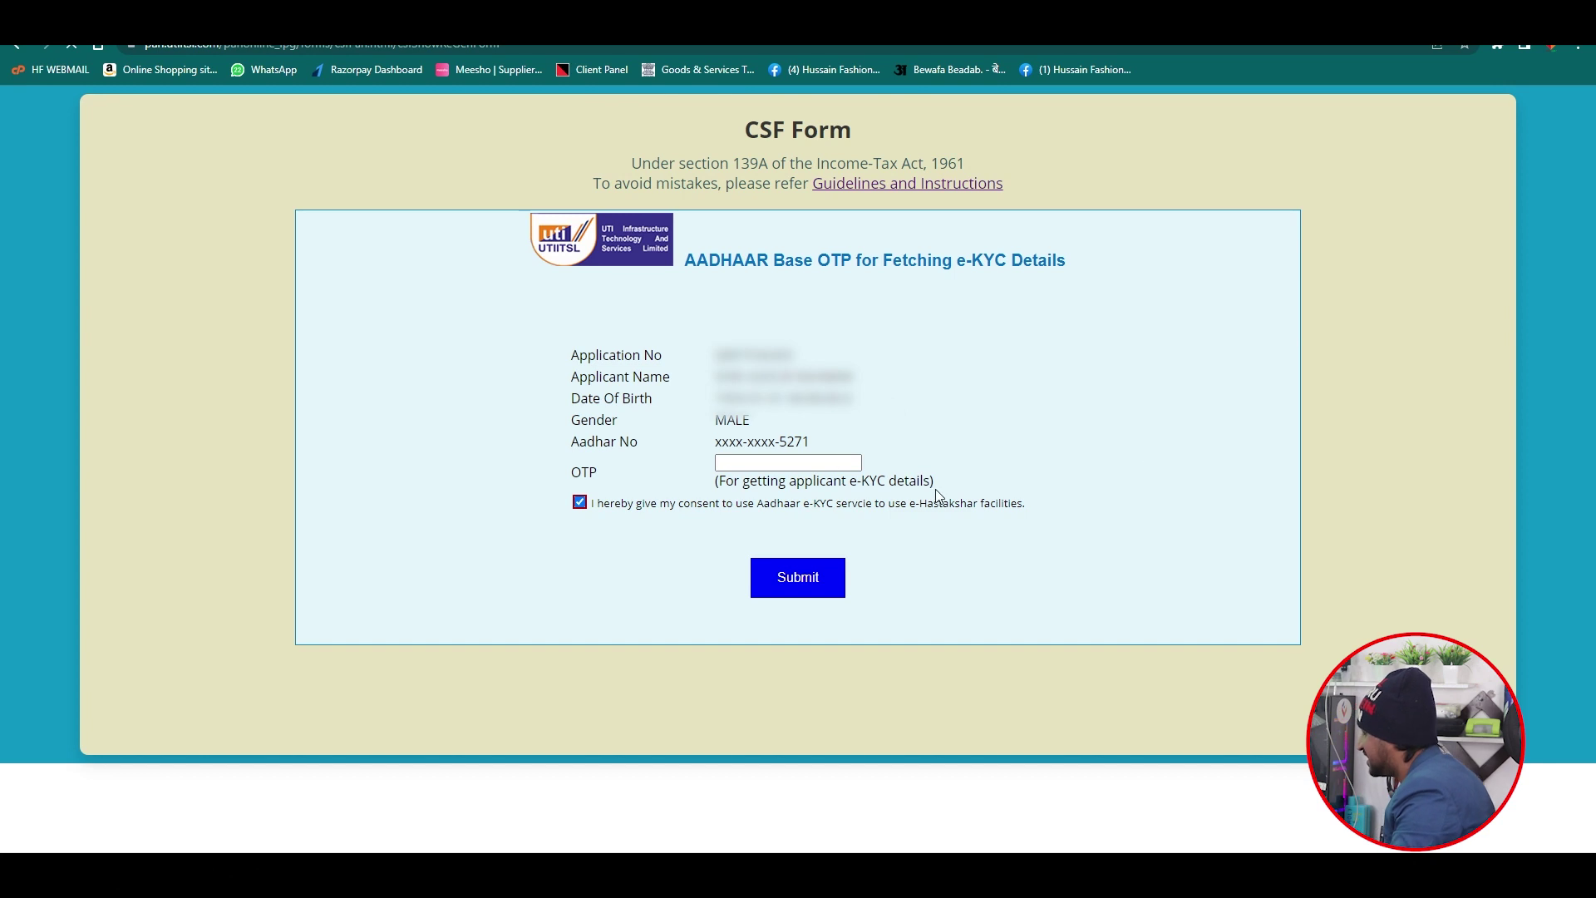